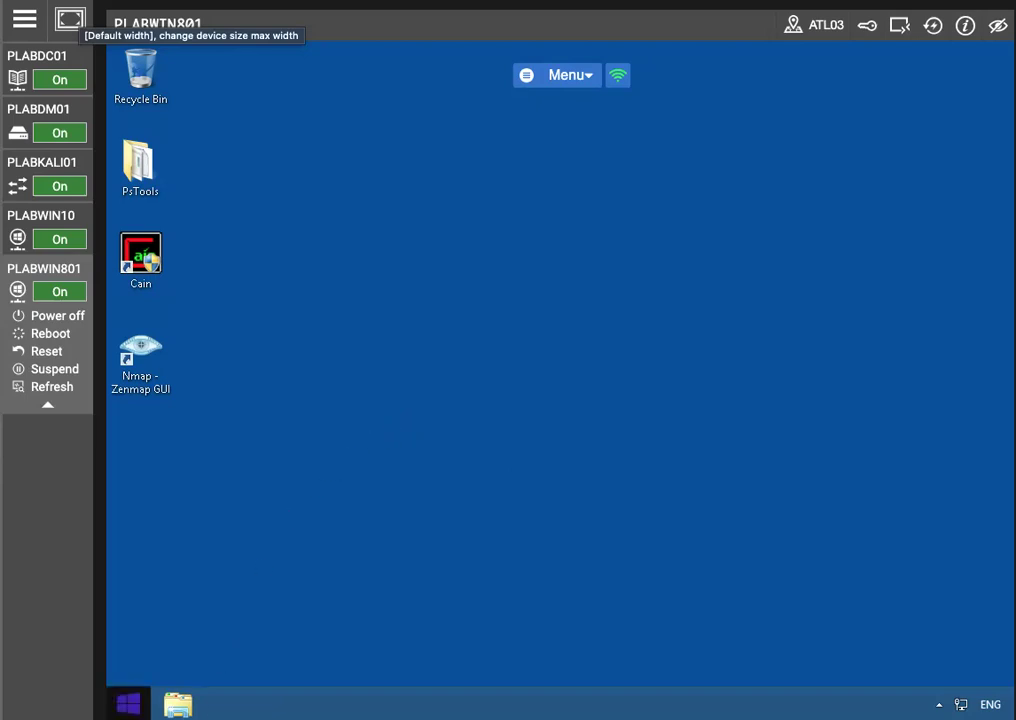
Launch the Local Group Policy Editor by searching gpedit.msc from the Start screen
left_click(128, 704)
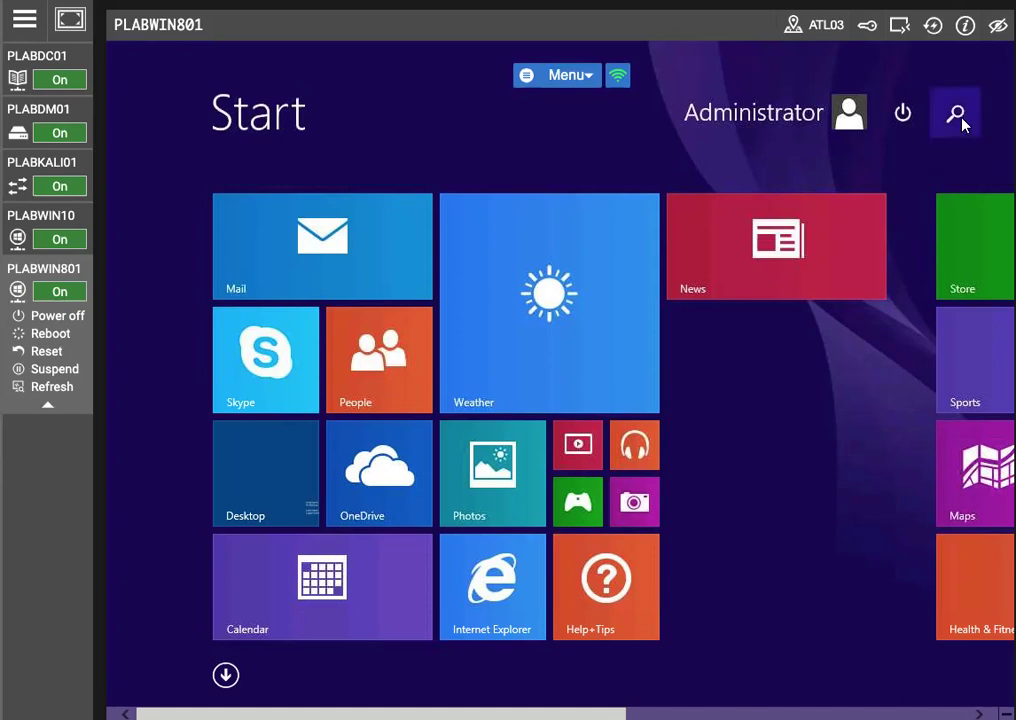
left_click(957, 117)
type("gpe")
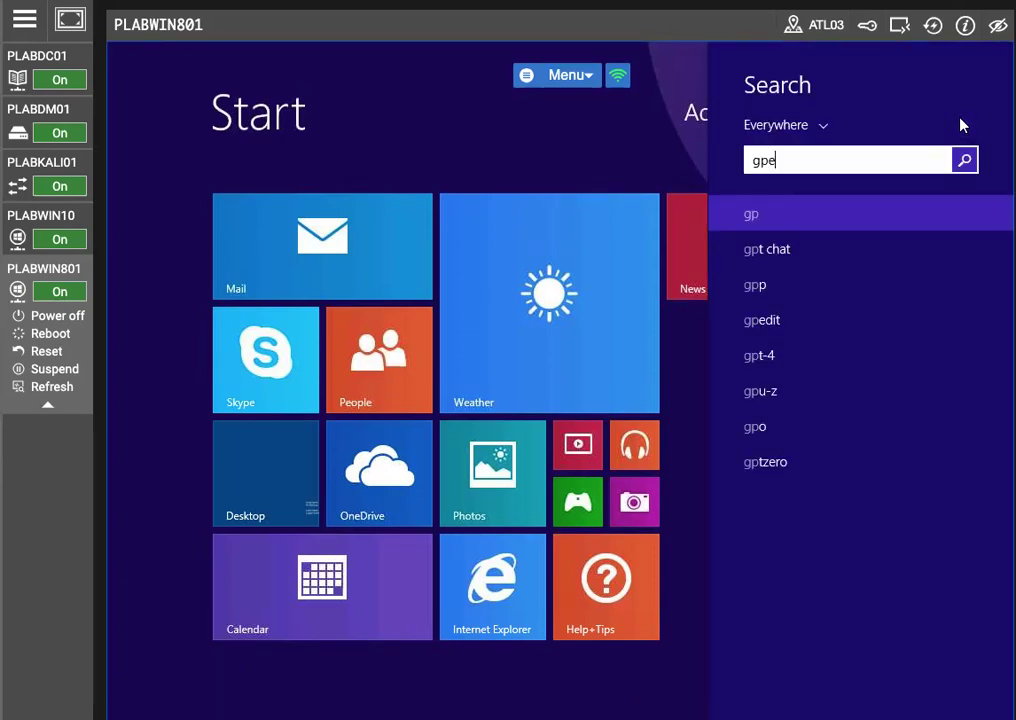
type("dit.msc")
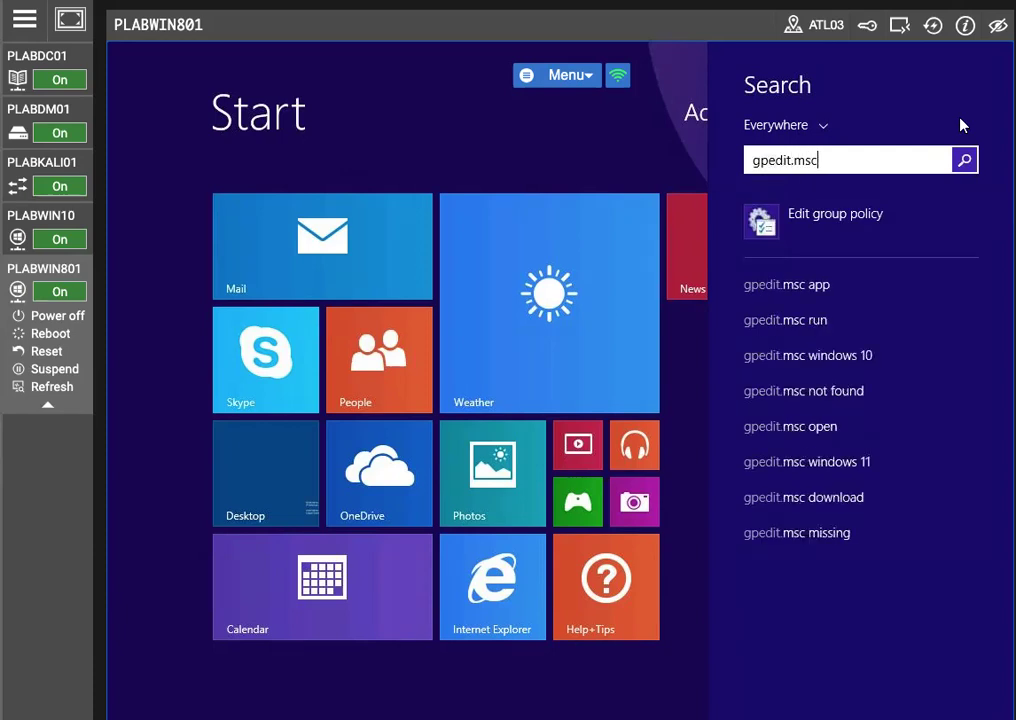
key("Return")
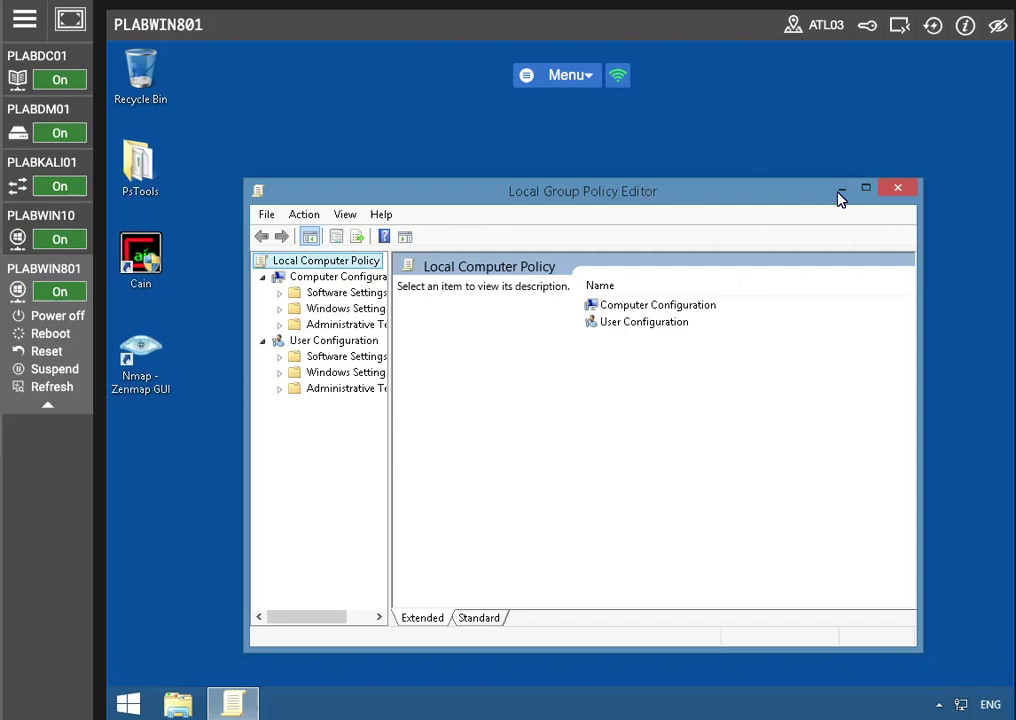
Maximize the editor and navigate to Windows Components > BitLocker Drive Encryption > Operating System Drives
left_click(867, 187)
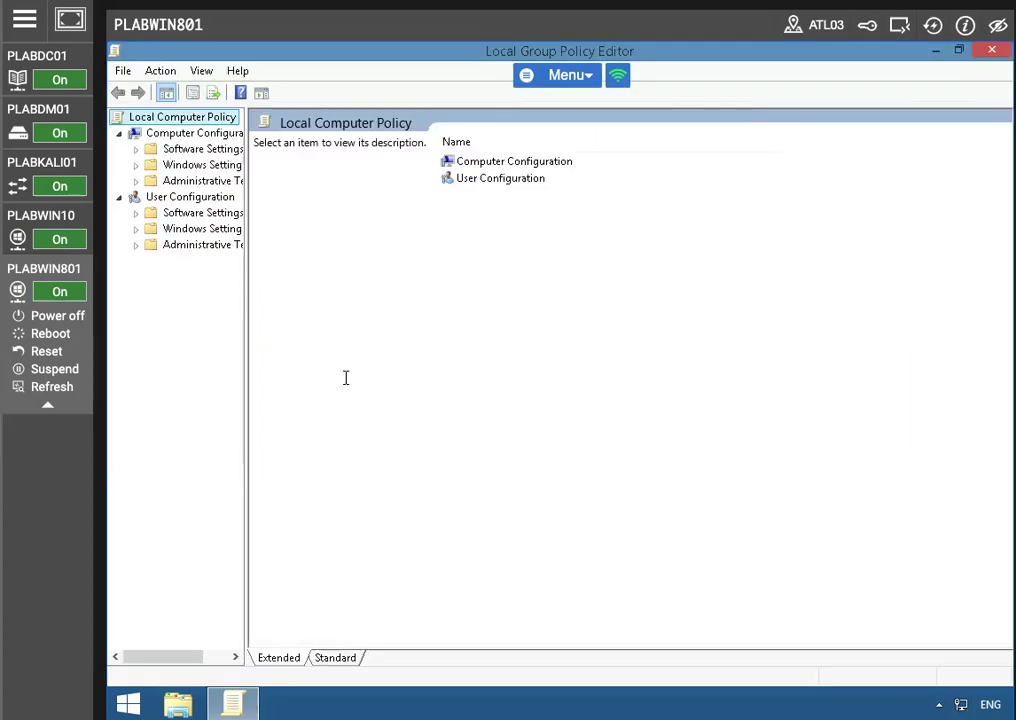
left_click(136, 184)
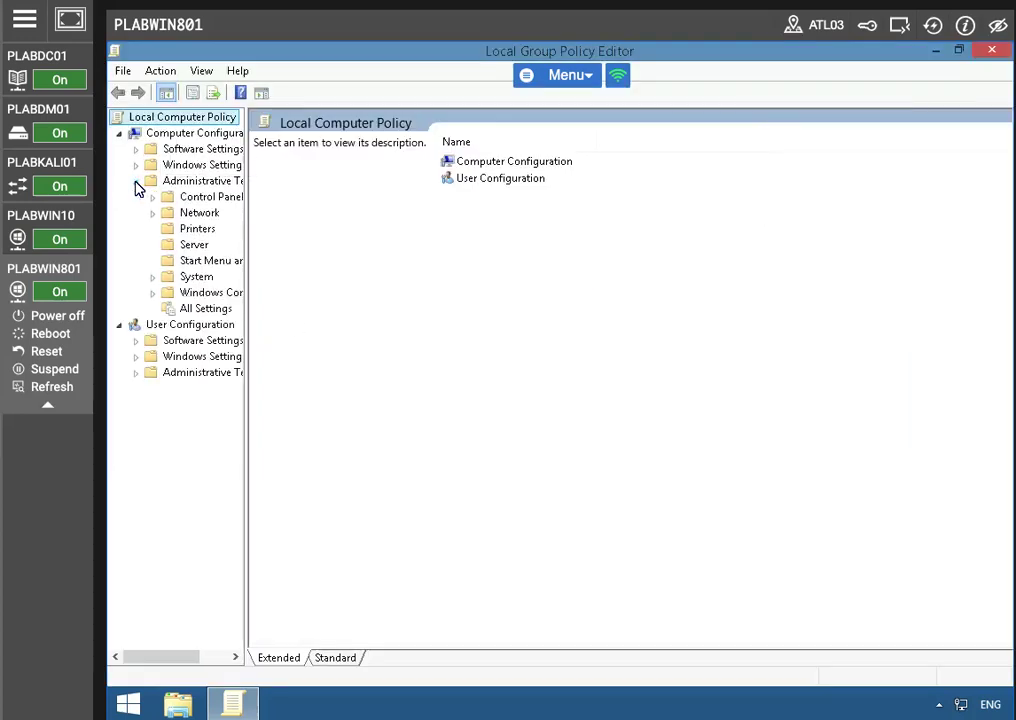
left_click(154, 294)
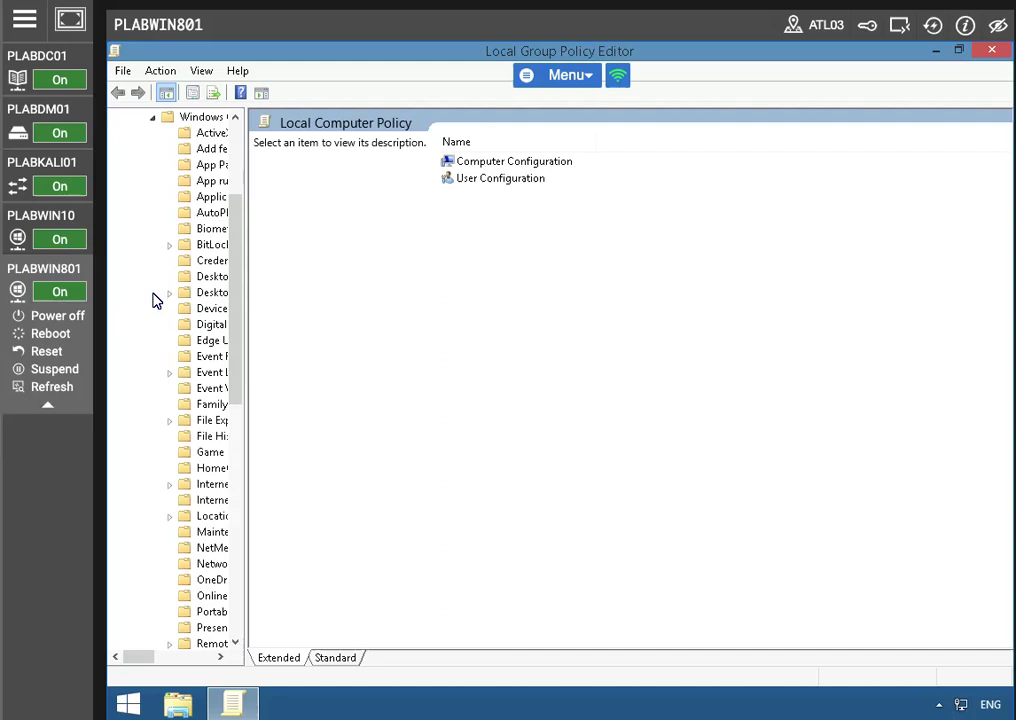
left_click(203, 248)
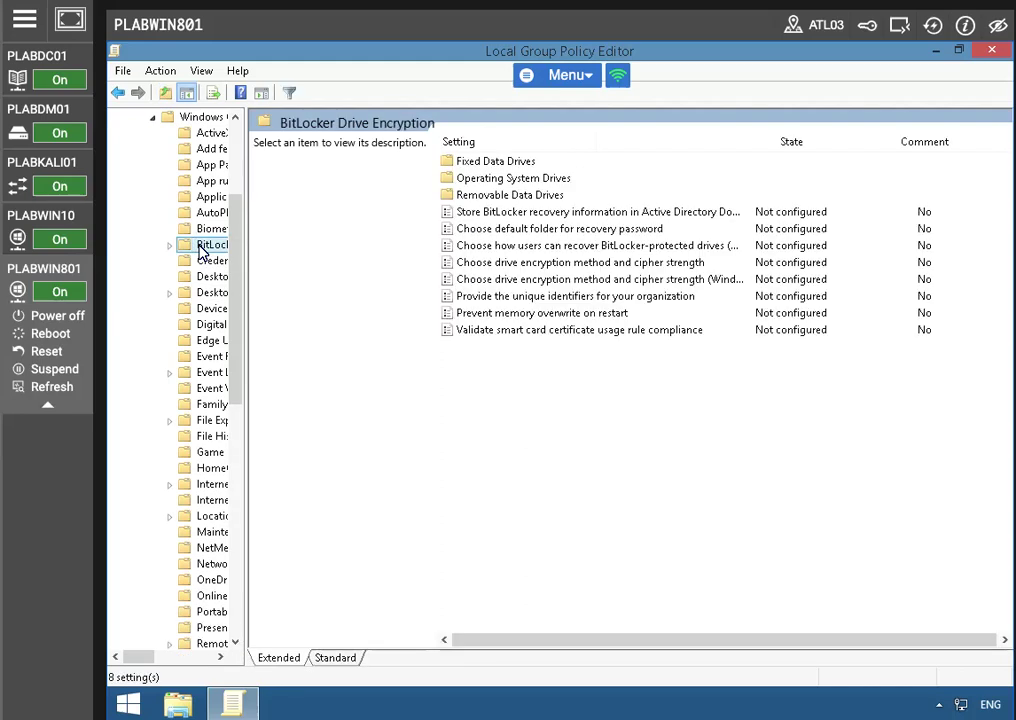
double_click(522, 183)
Enable the Server 2008/Vista additional startup authentication policy, then close the editor
left_click(528, 211)
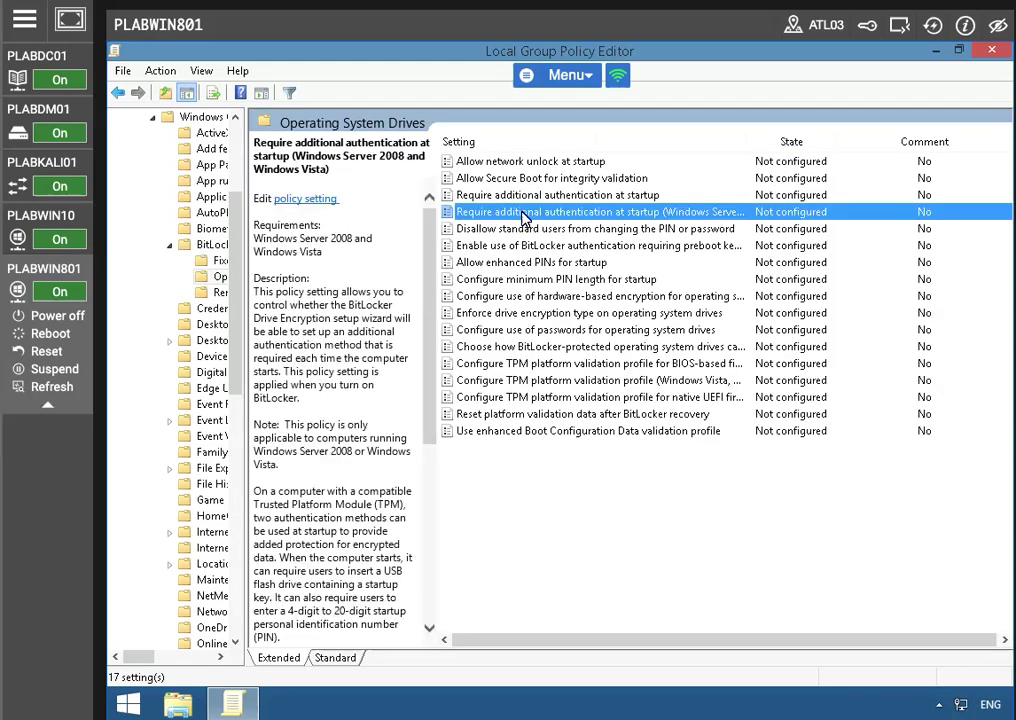
right_click(548, 213)
left_click(575, 226)
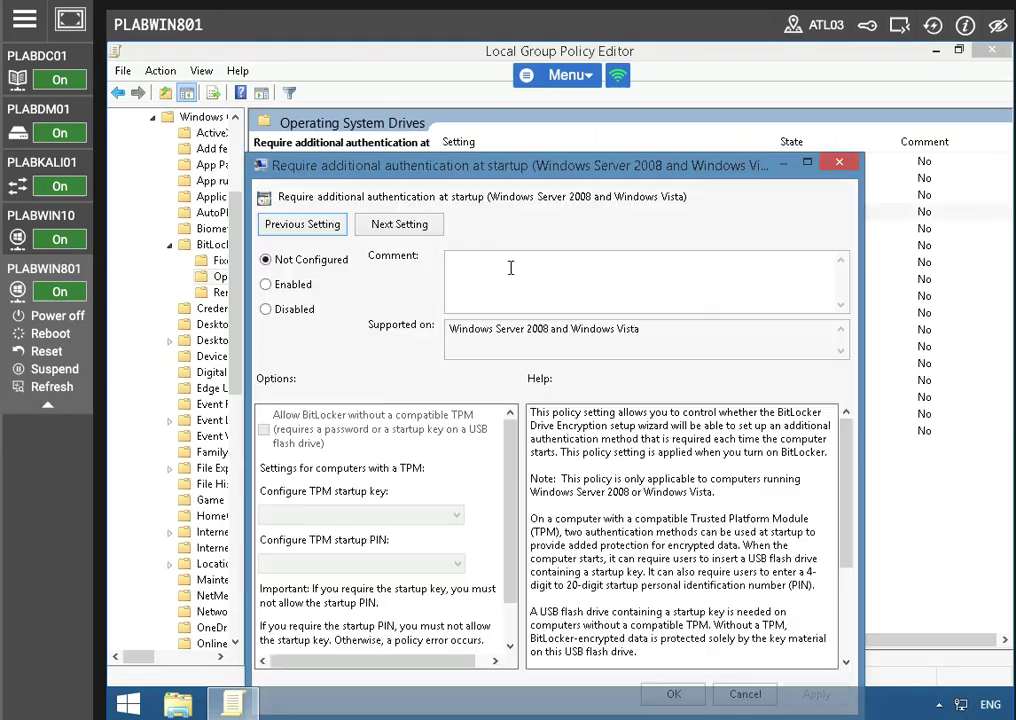
left_click(266, 286)
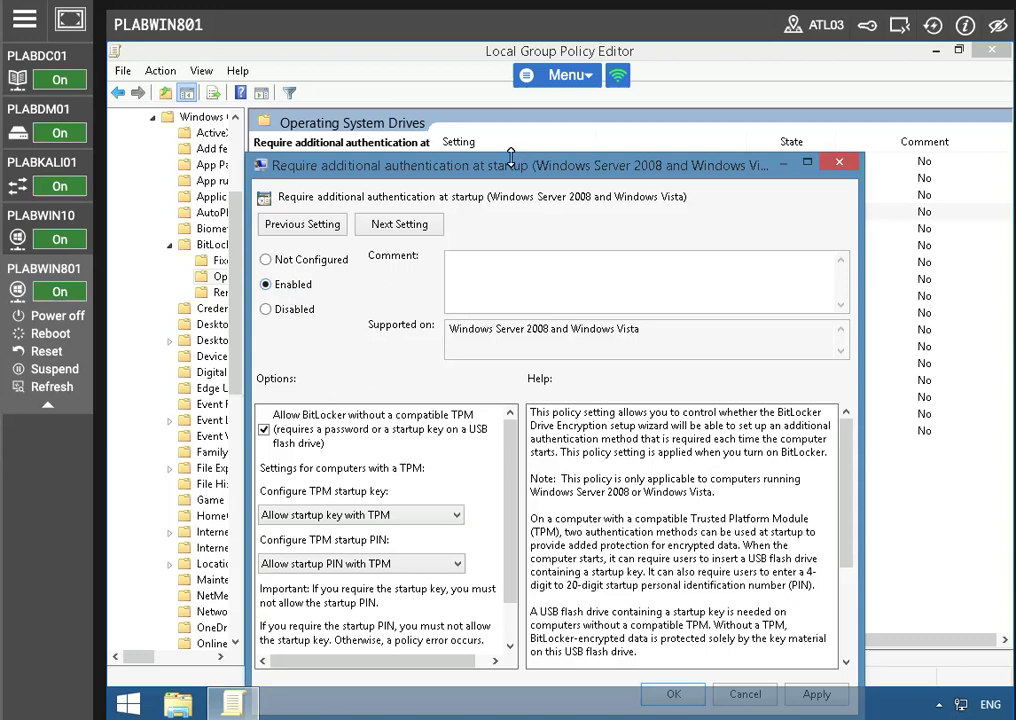
left_click_drag(502, 172, 489, 134)
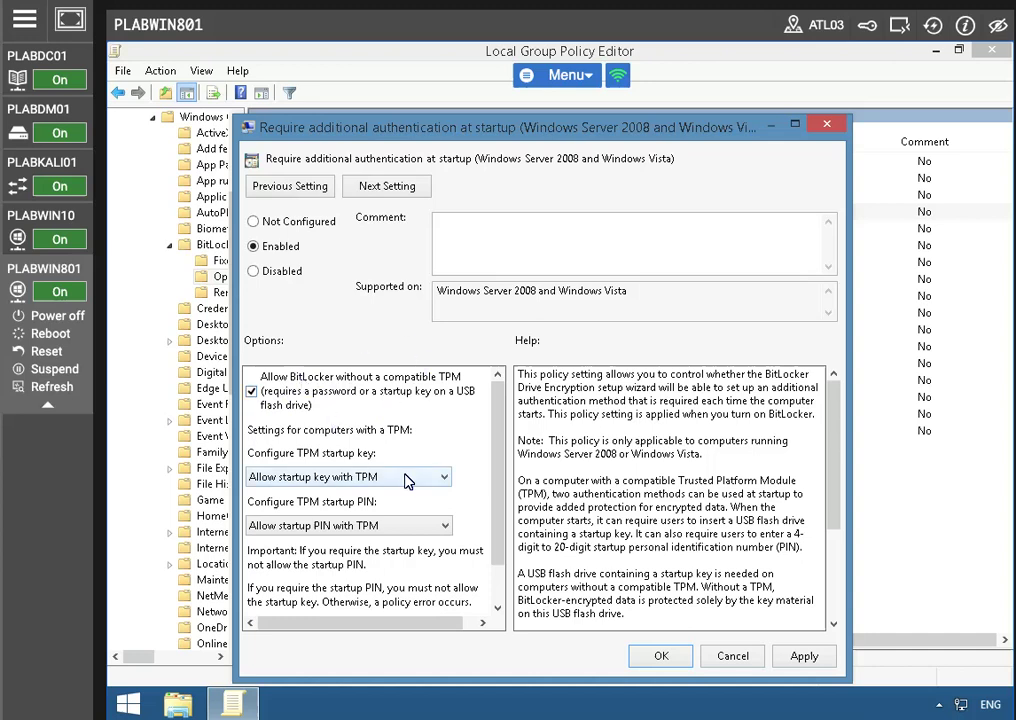
left_click(661, 656)
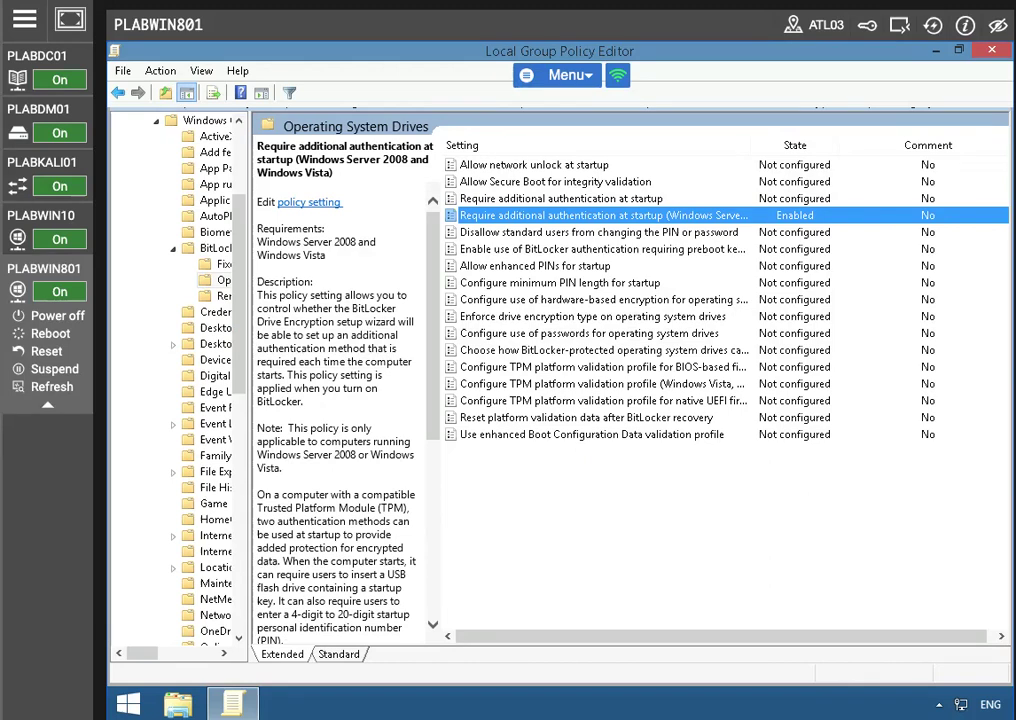
key("alt+F4")
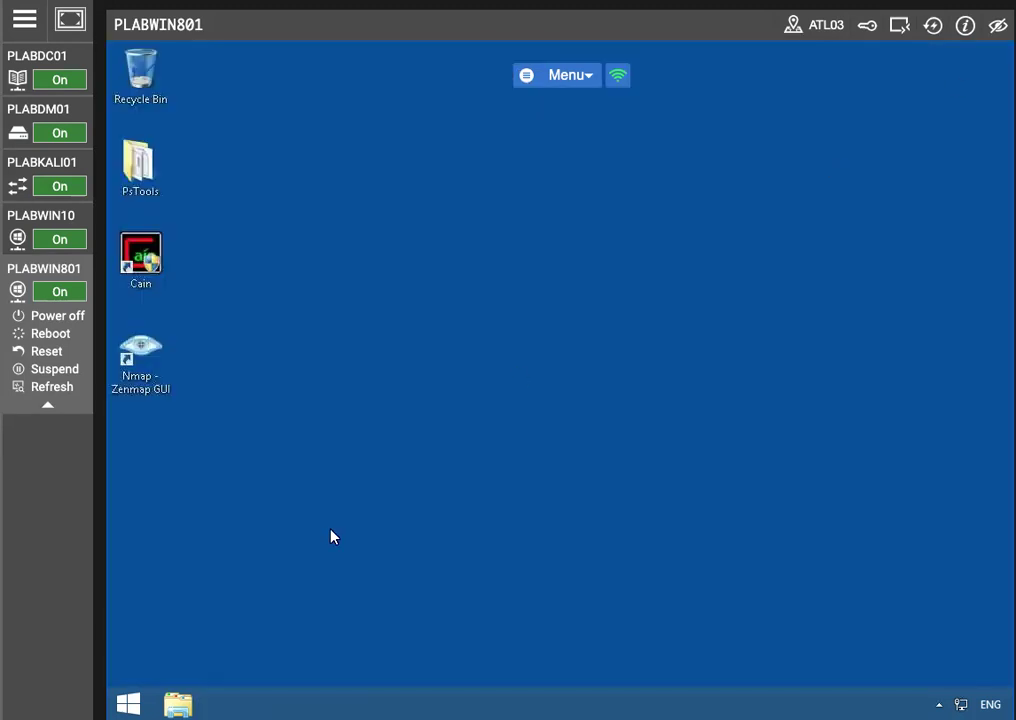
Start turning on BitLocker for the USB (E:) drive from This PC
key("super+e")
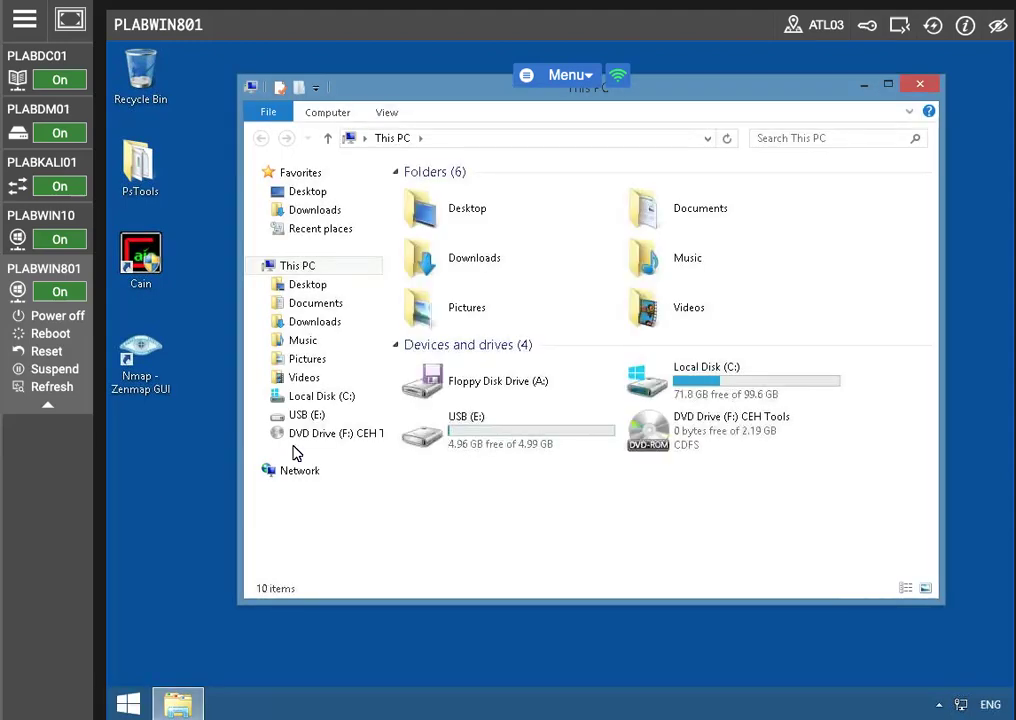
left_click(495, 442)
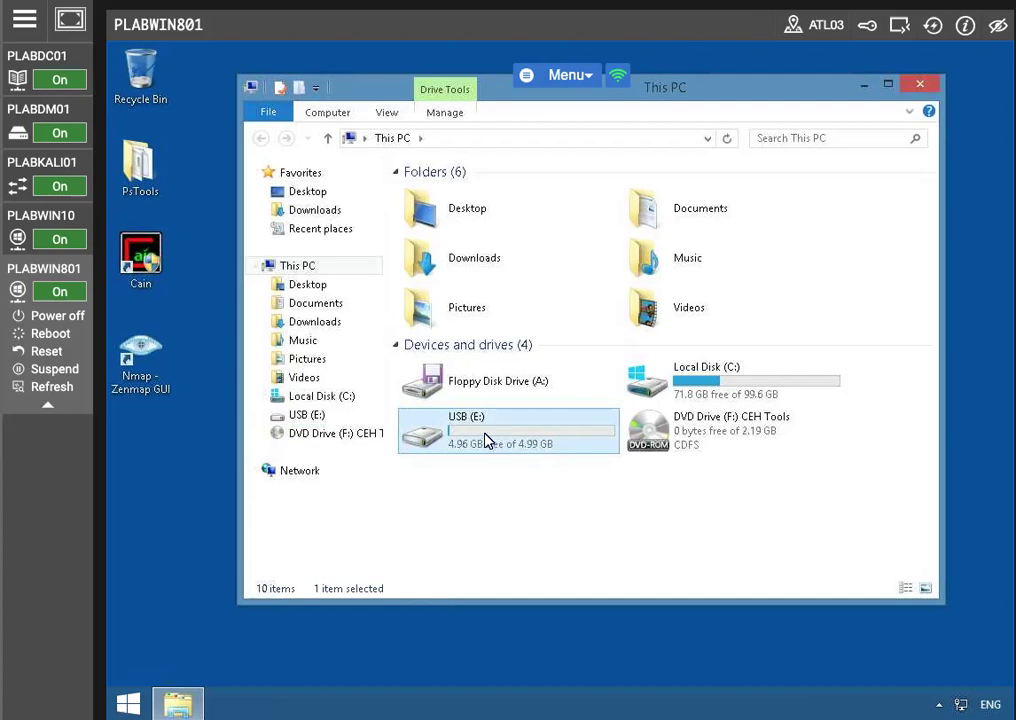
right_click(485, 442)
left_click(585, 484)
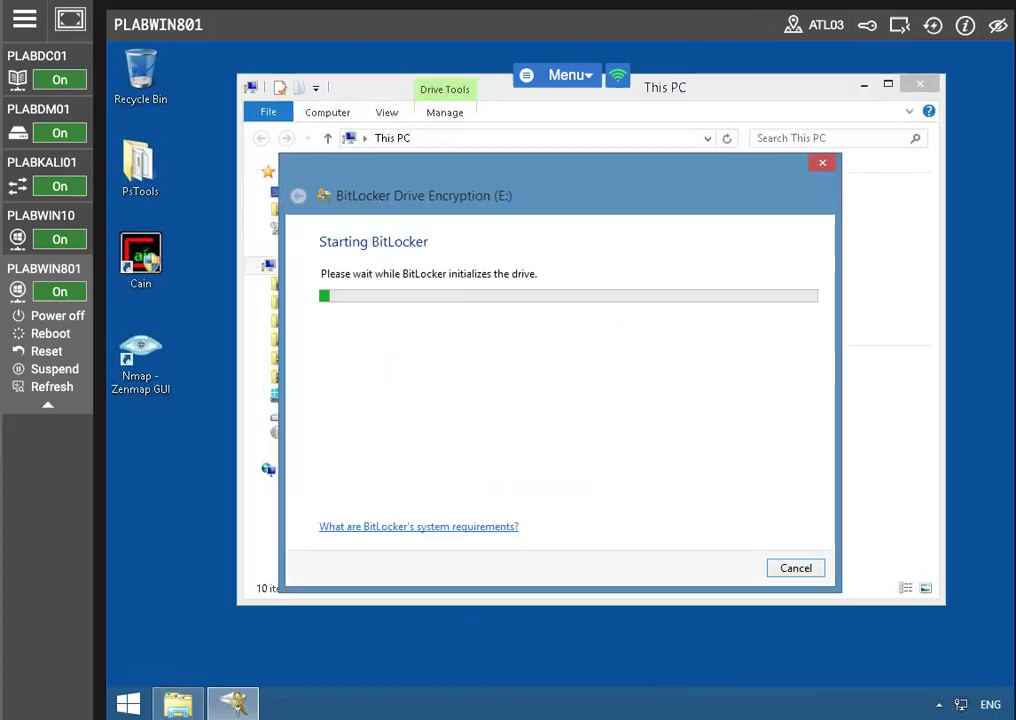
Choose password unlocking, enter and confirm the drive password, and continue
left_click(324, 275)
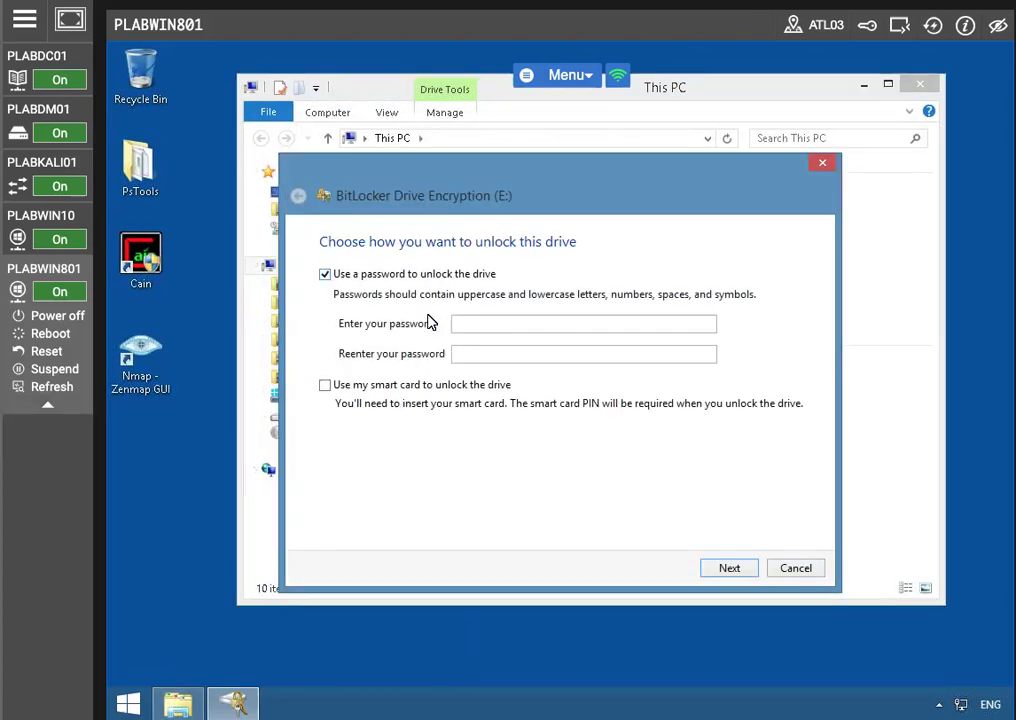
left_click(486, 322)
key("Caps_Lock")
key("Tab")
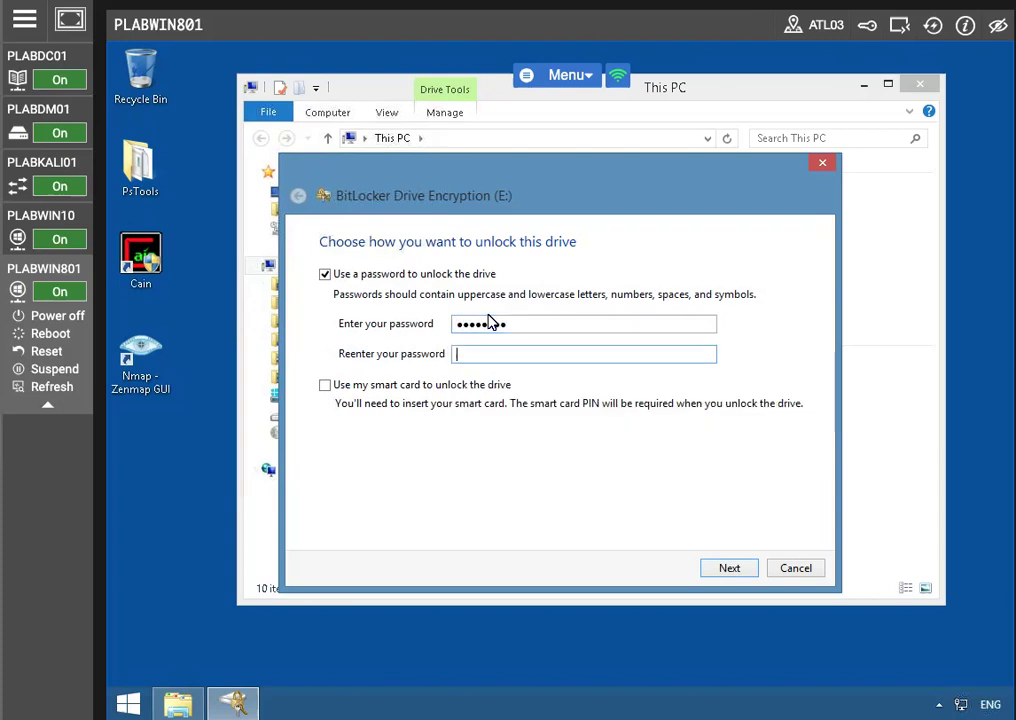
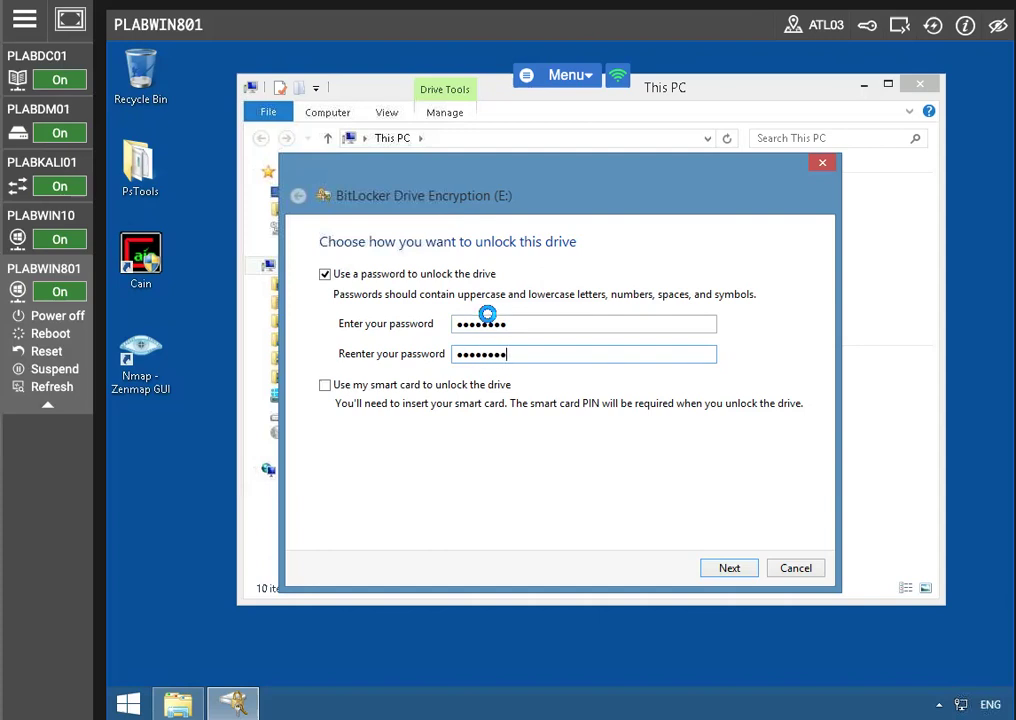
key("Return")
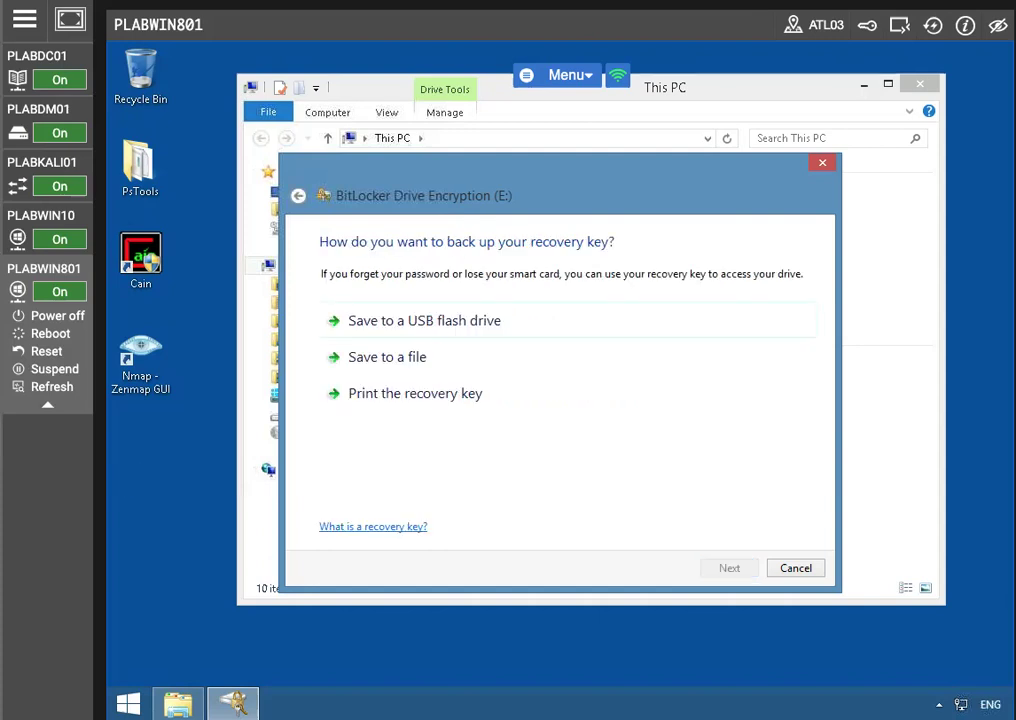
Choose saving the recovery key to a file and map \\plabdc01\c$ as drive Z:
left_click(382, 356)
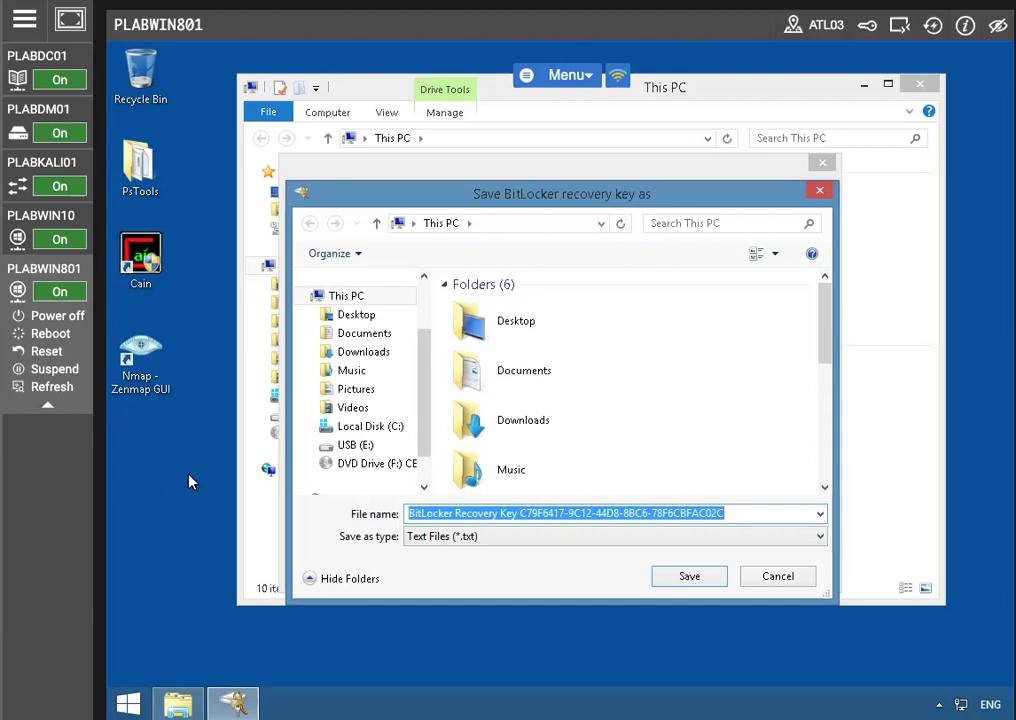
right_click(354, 296)
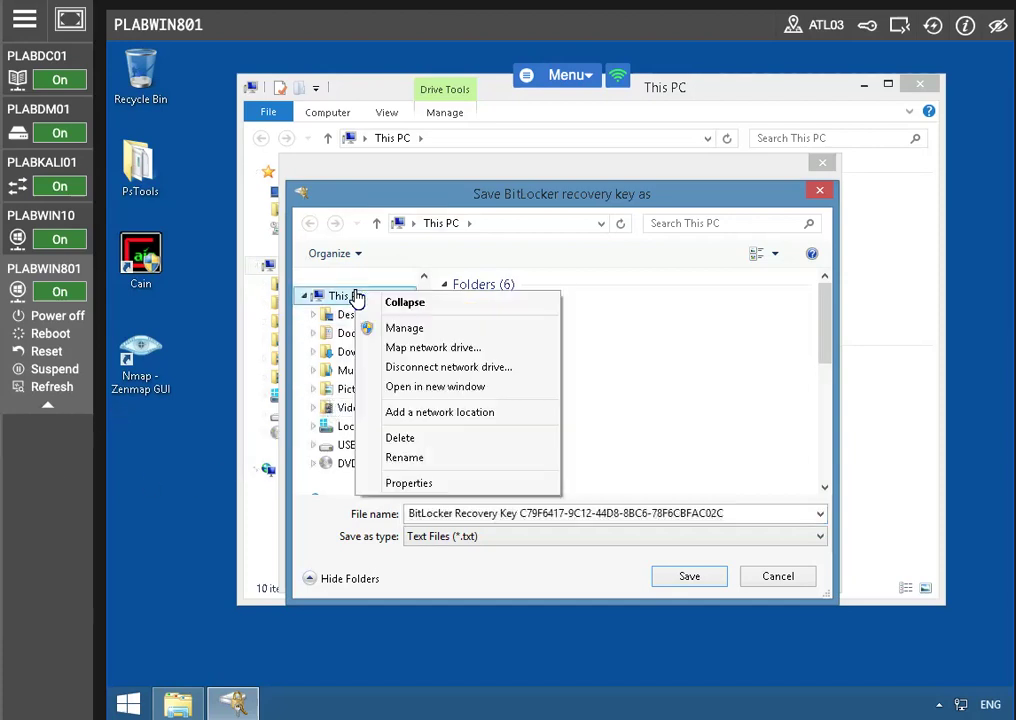
left_click(462, 347)
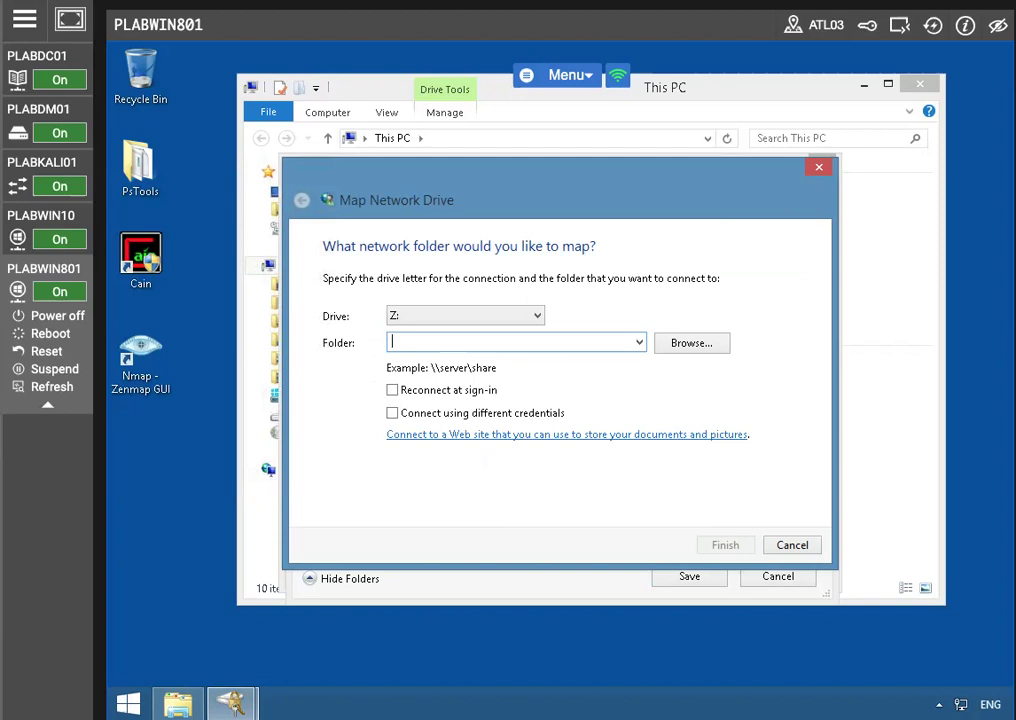
type("\\\\")
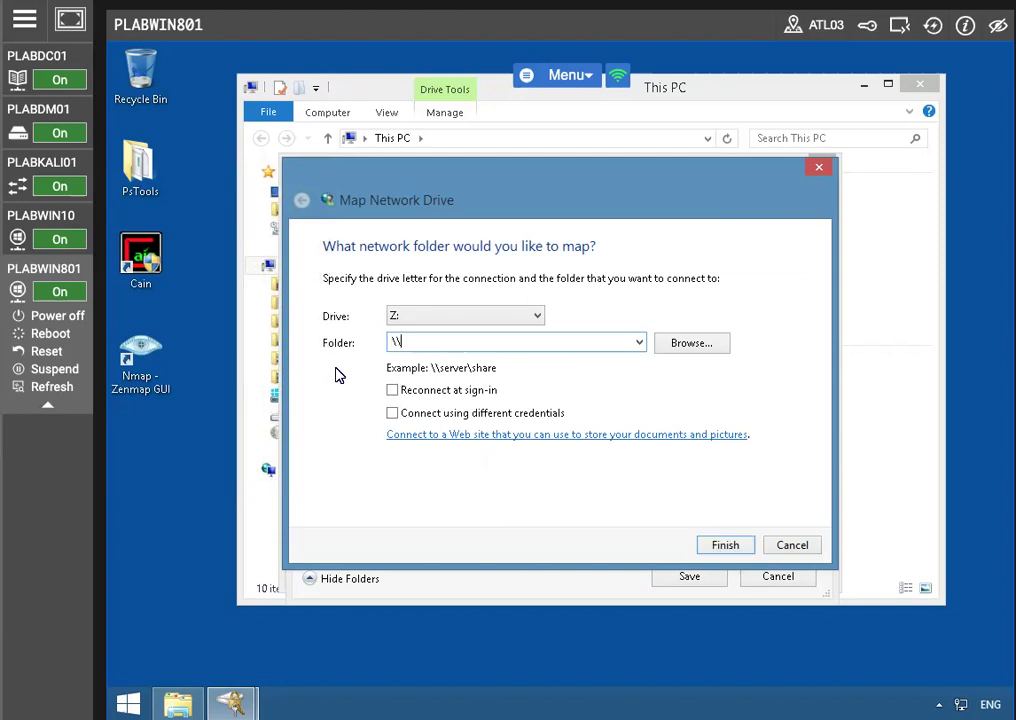
type("plabdc01\\c$")
left_click(725, 545)
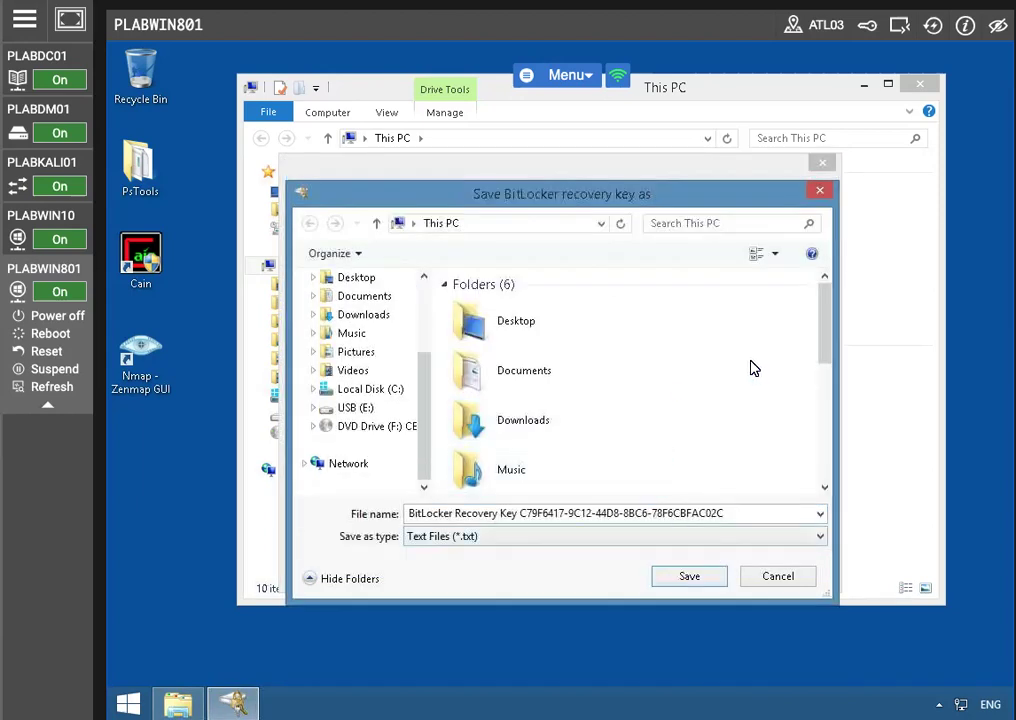
Save the recovery key file onto the mapped c$ share on plabdc01
left_click_drag(821, 336, 830, 480)
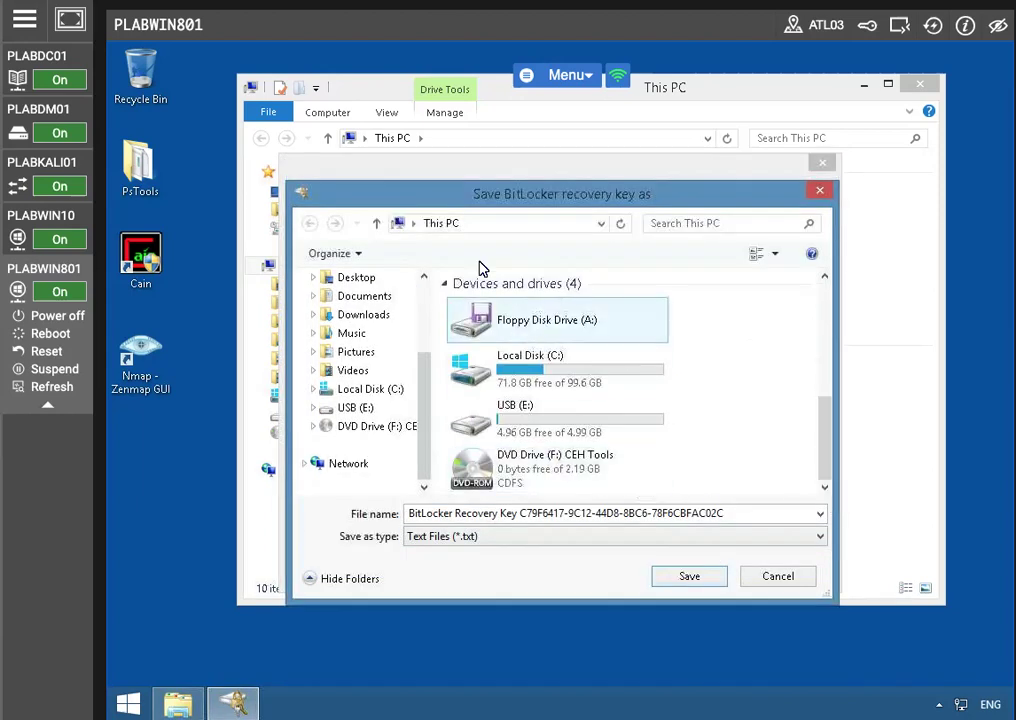
left_click(621, 224)
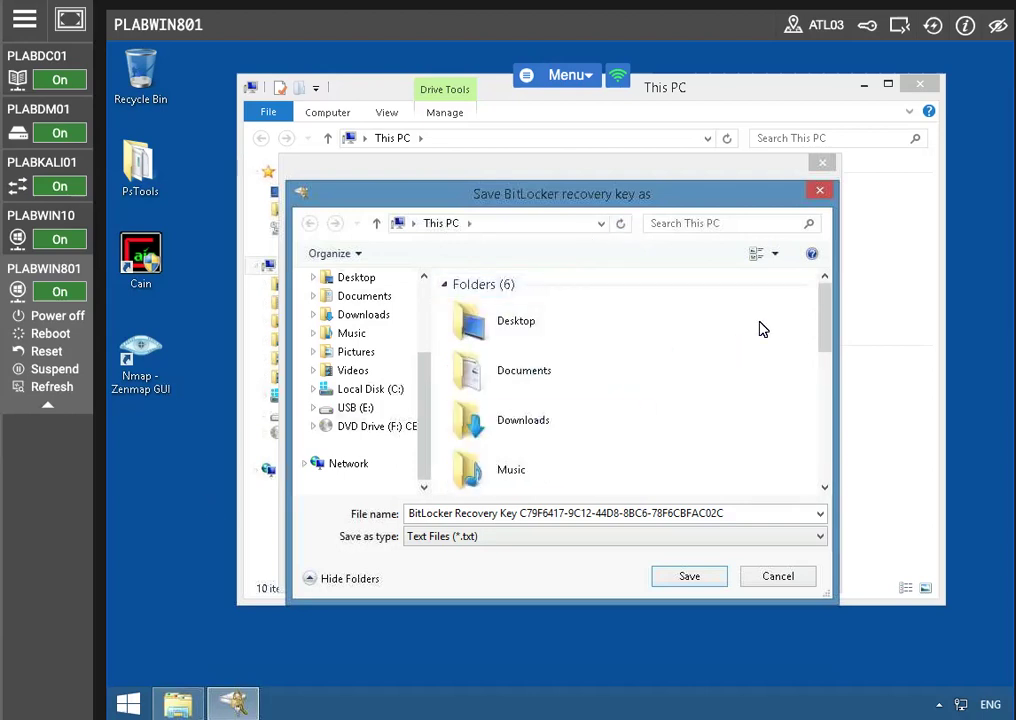
left_click_drag(826, 302, 825, 484)
scroll(676, 488, "down", 3)
double_click(540, 462)
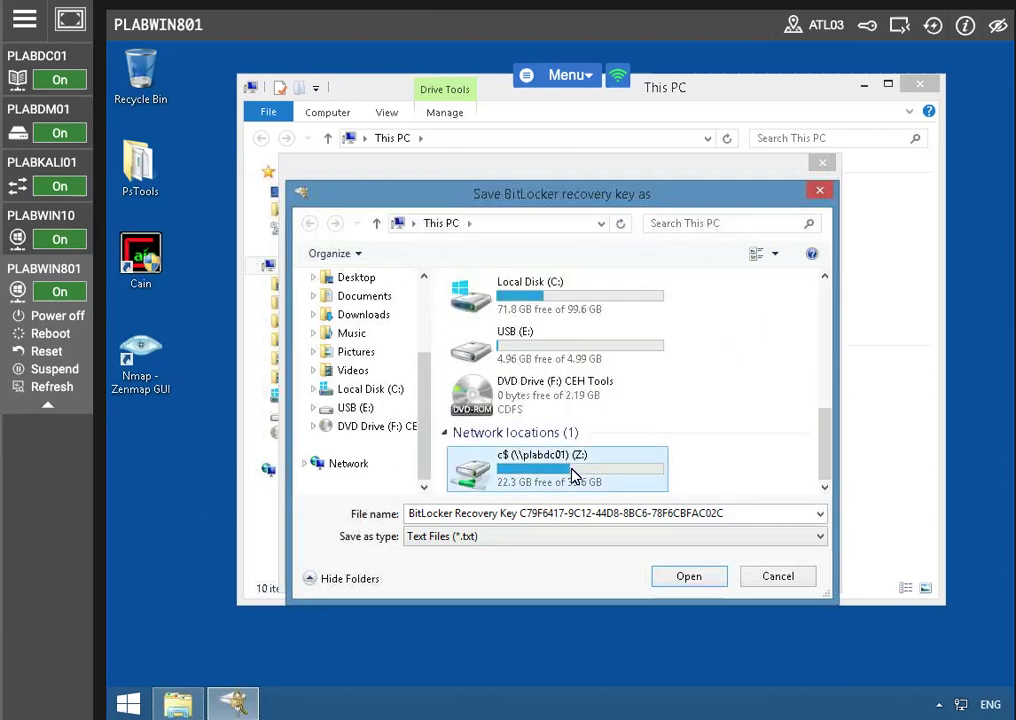
left_click(692, 575)
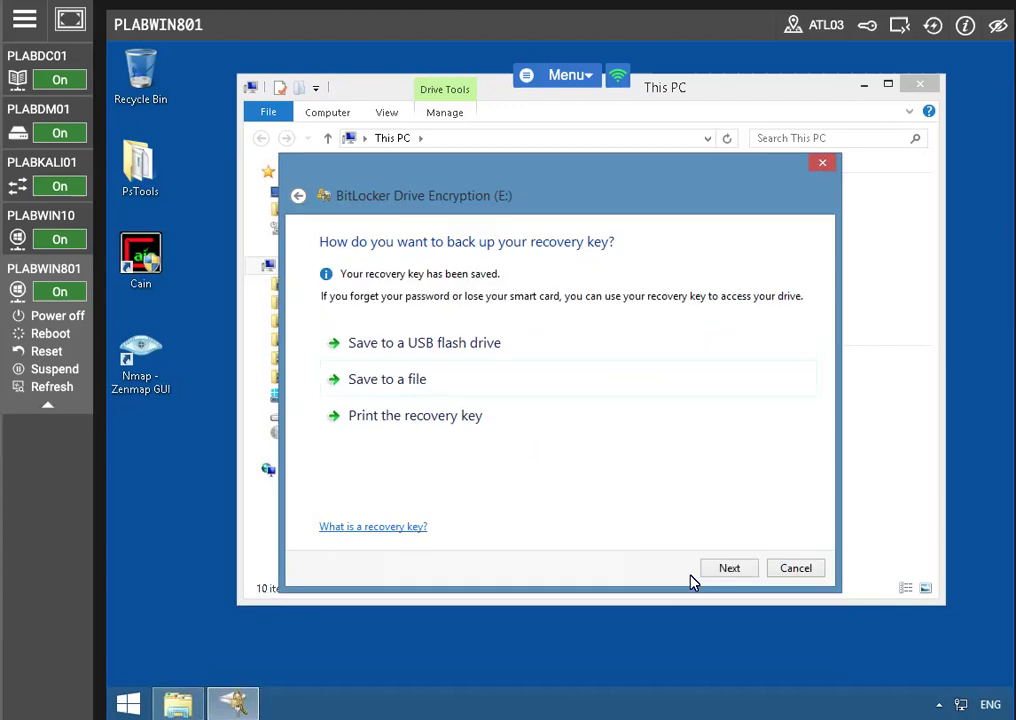
Advance to the confirmation page and start encrypting the E: drive
left_click(710, 567)
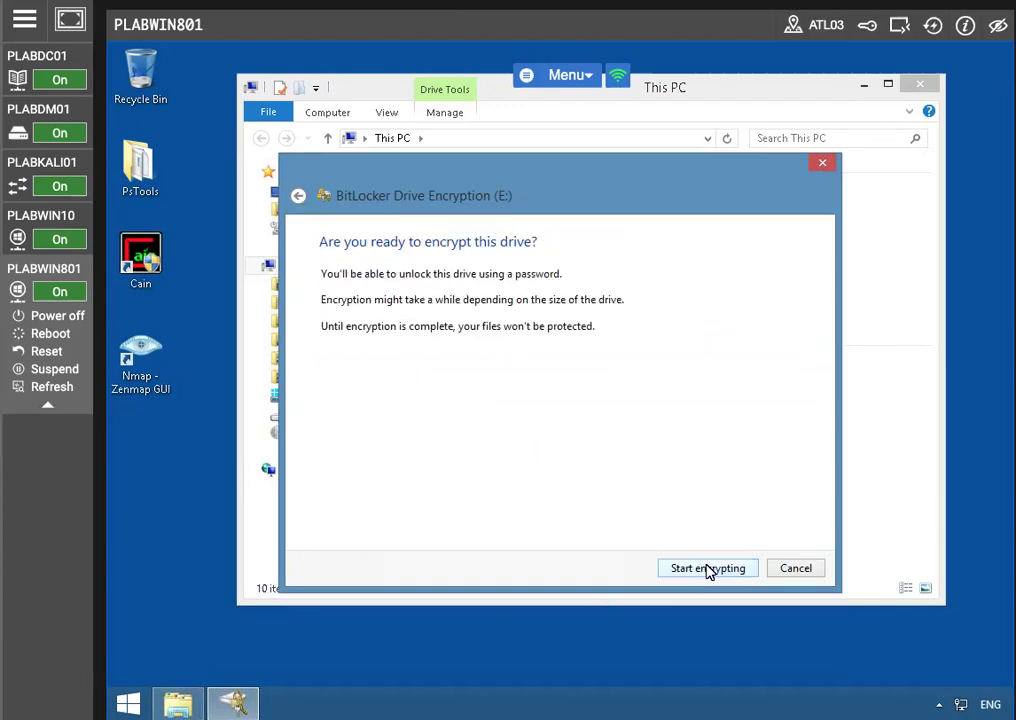
left_click(710, 568)
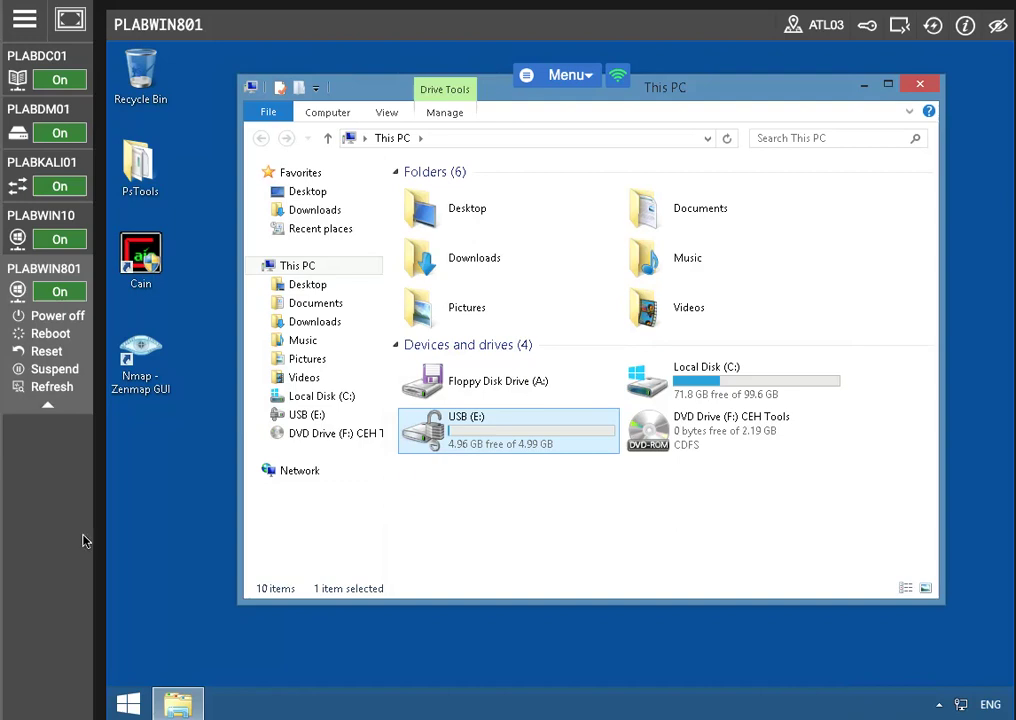
Create a folder named Marketing on the USB (E:) drive
double_click(517, 442)
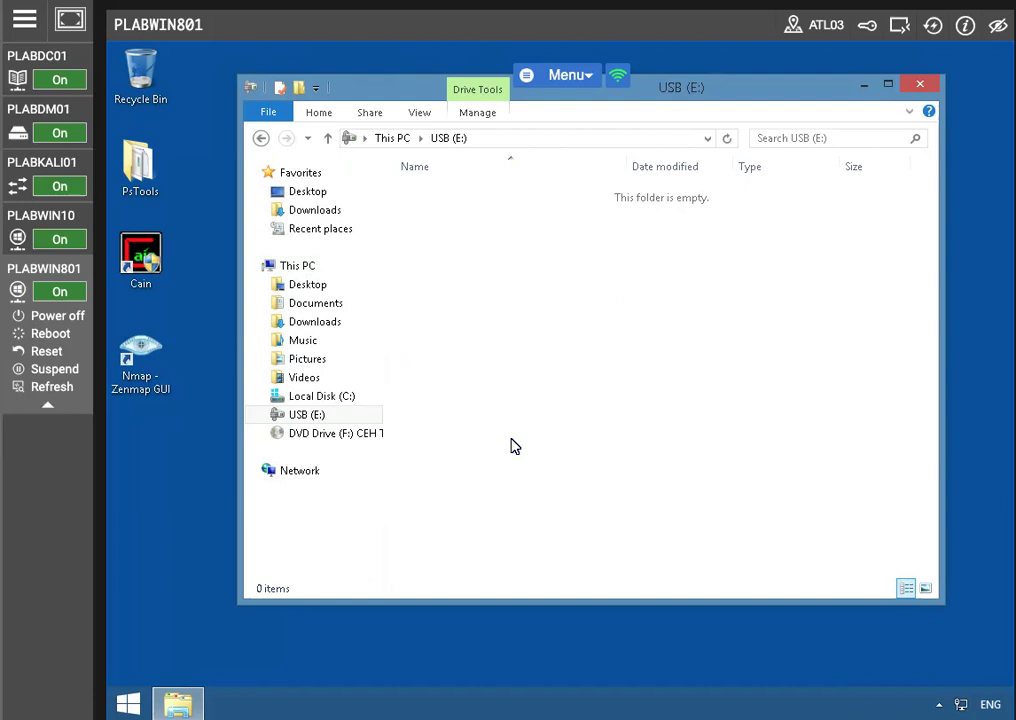
right_click(514, 377)
mouse_move(587, 566)
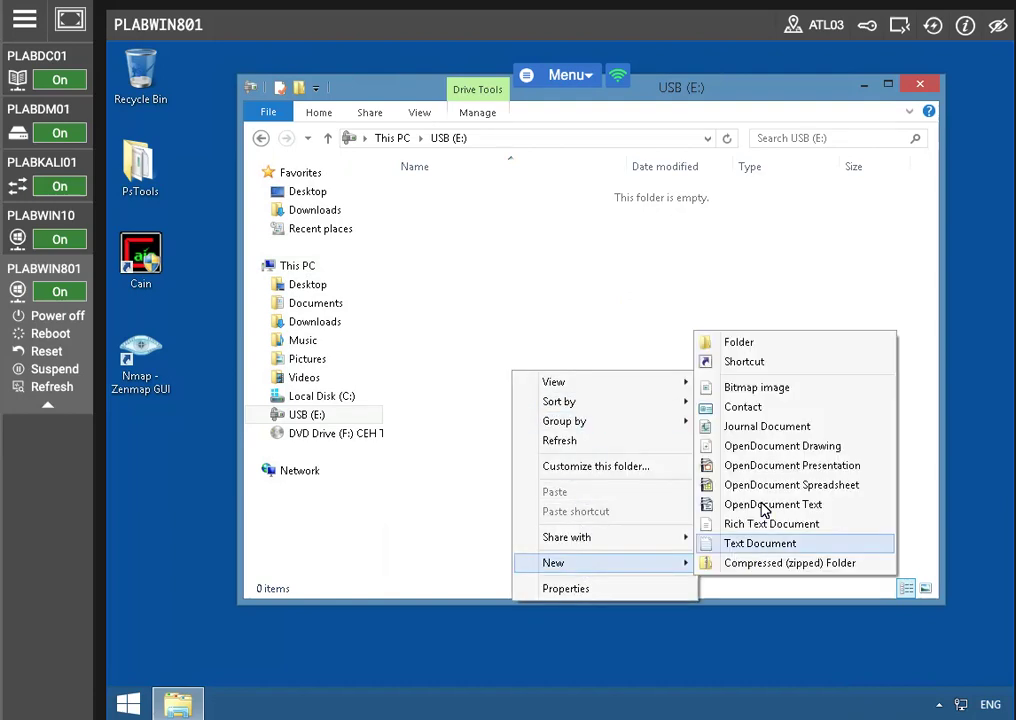
left_click(745, 345)
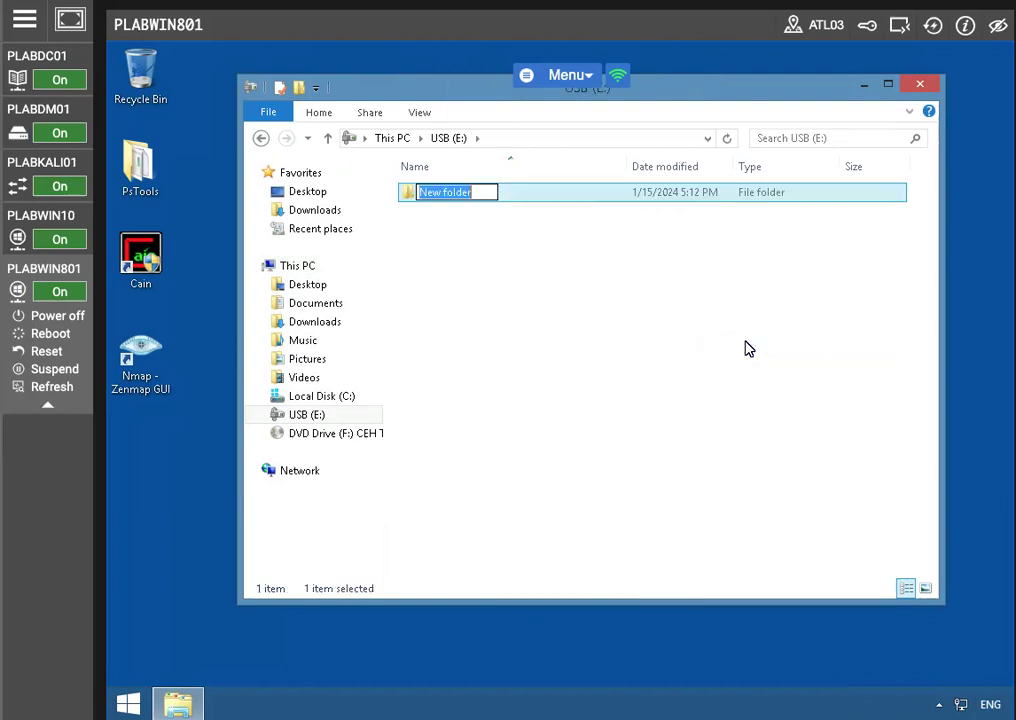
type("Marketing")
key("Return")
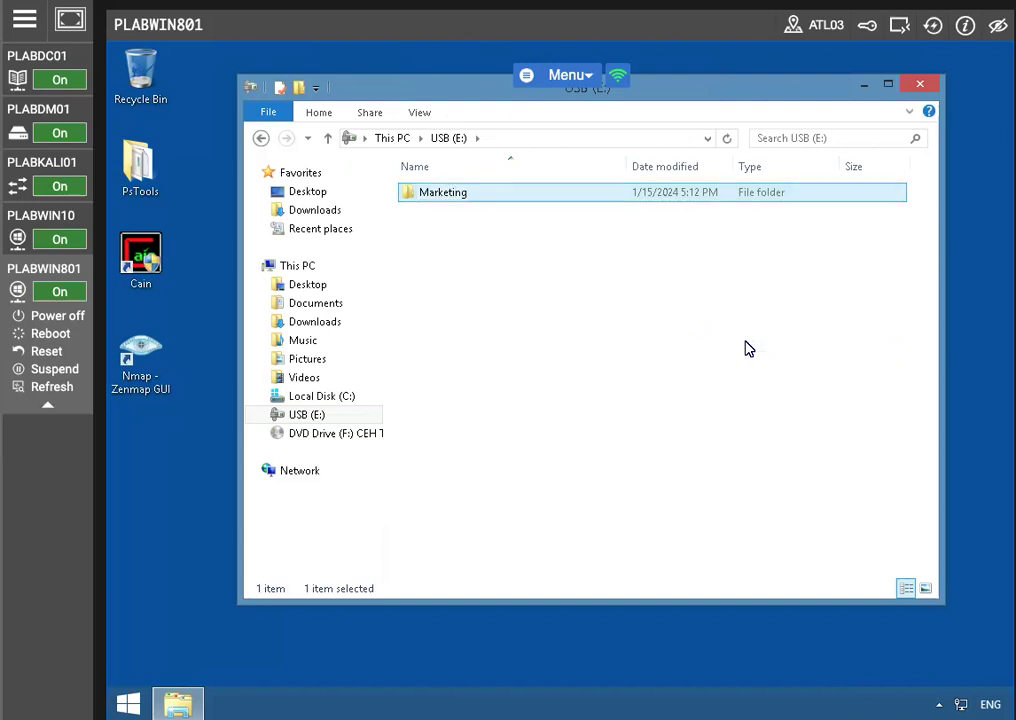
Inside Marketing, create a text document named 'Marketing Plans' and open it
double_click(466, 194)
right_click(450, 284)
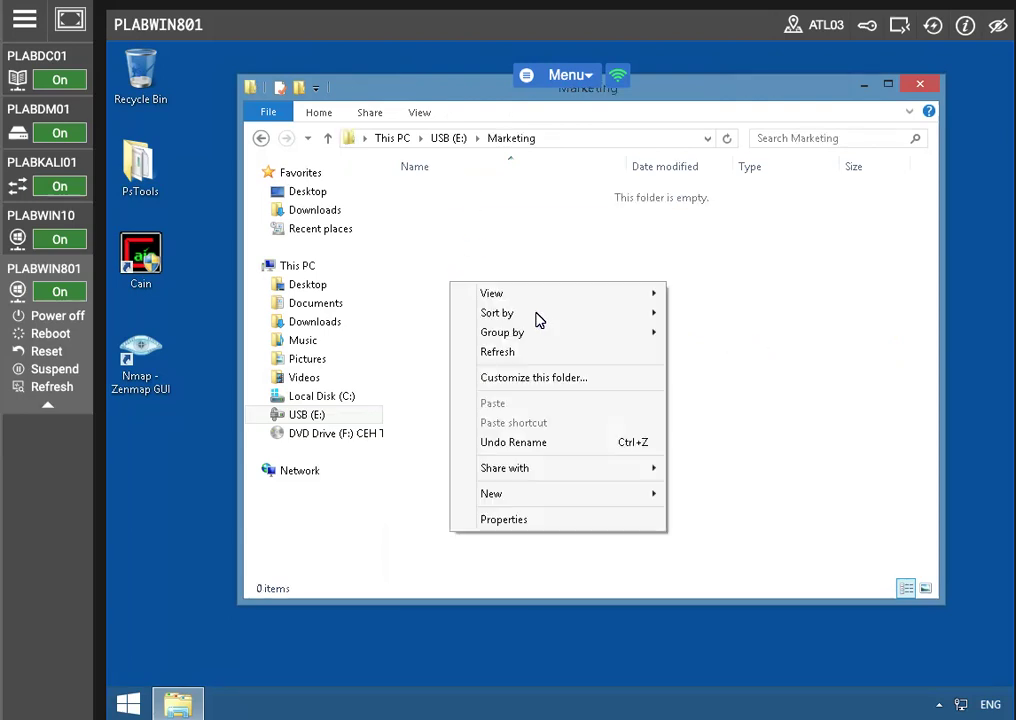
mouse_move(503, 493)
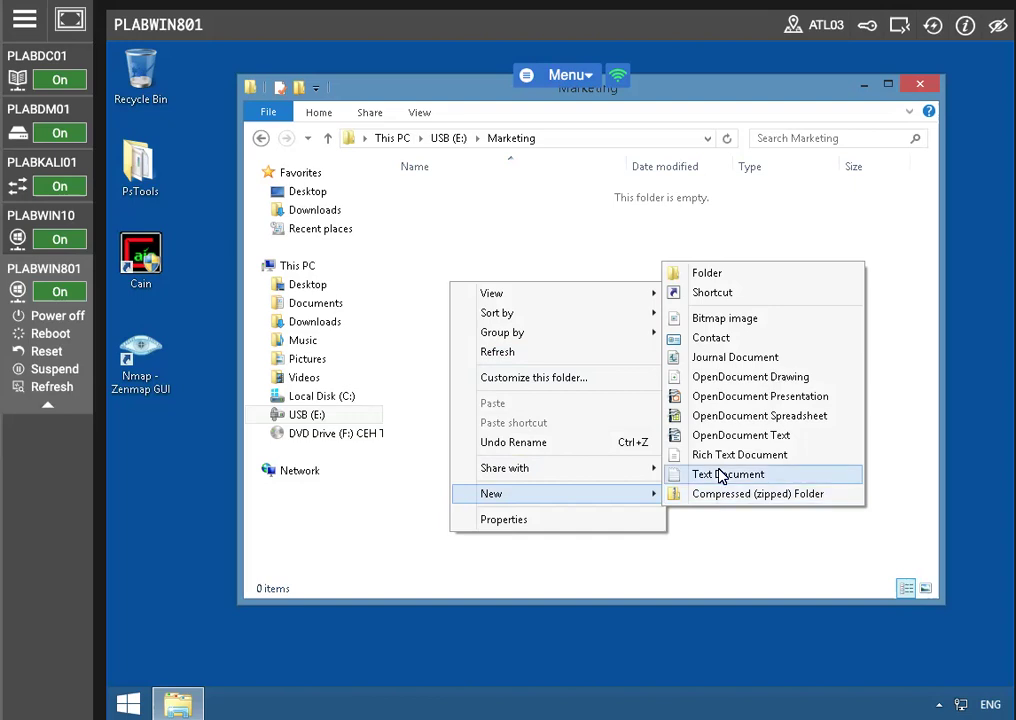
left_click(720, 474)
type("Mark")
type("eting Pla")
type("nd")
key("BackSpace")
type("s")
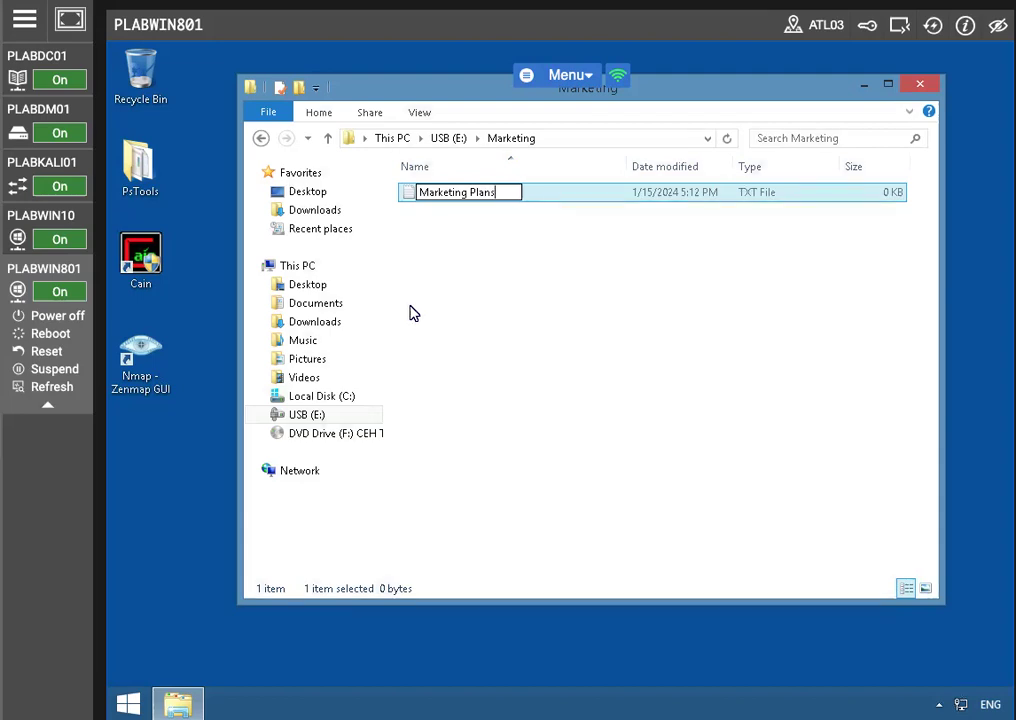
left_click(437, 392)
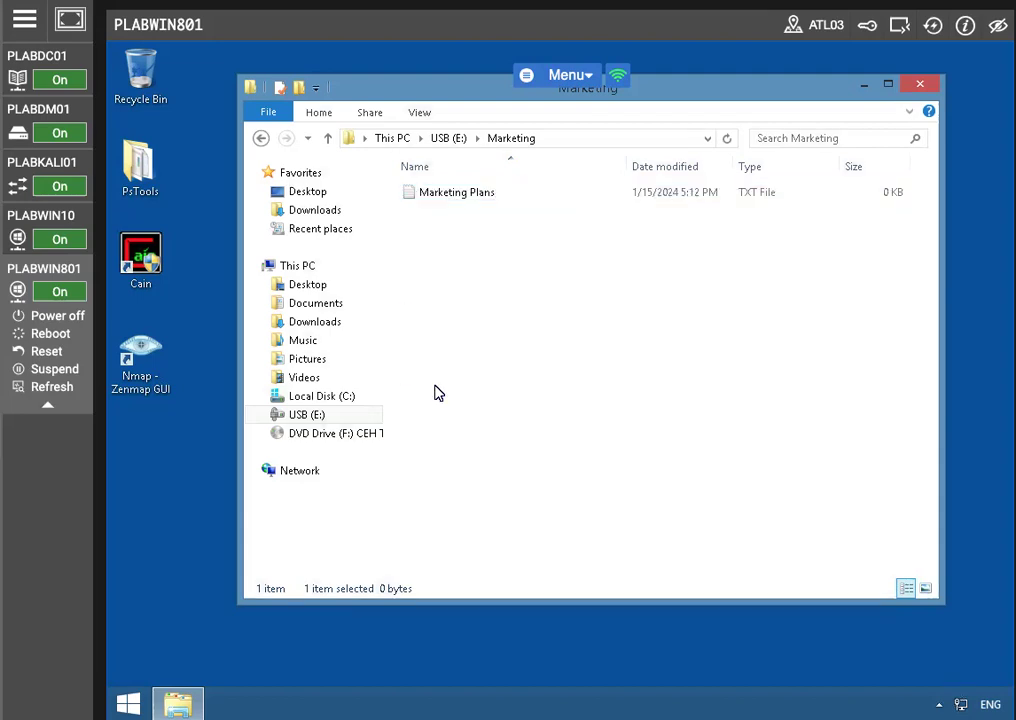
double_click(445, 193)
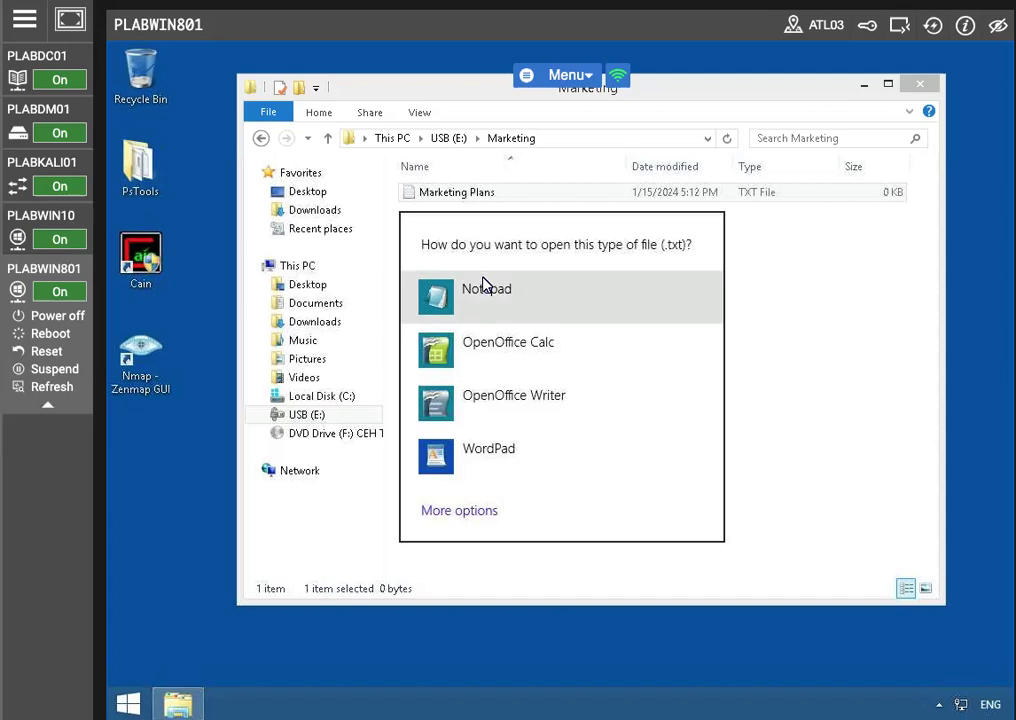
Open the file in Notepad and type 'Dunder Mifflin is over budget!!!'
left_click(484, 290)
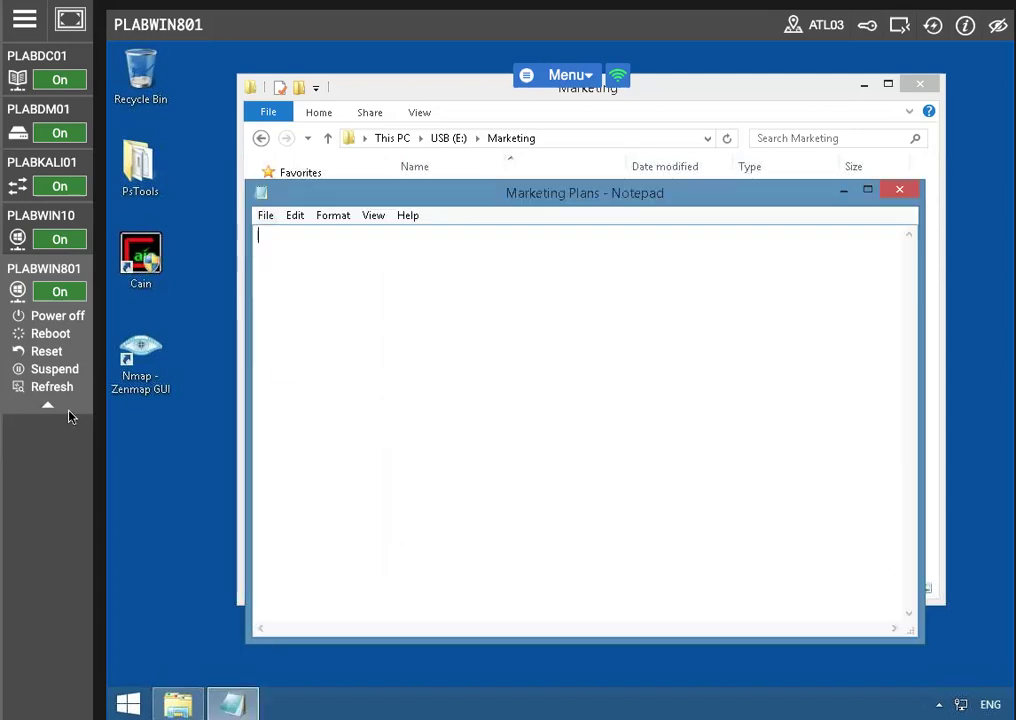
type("Practice")
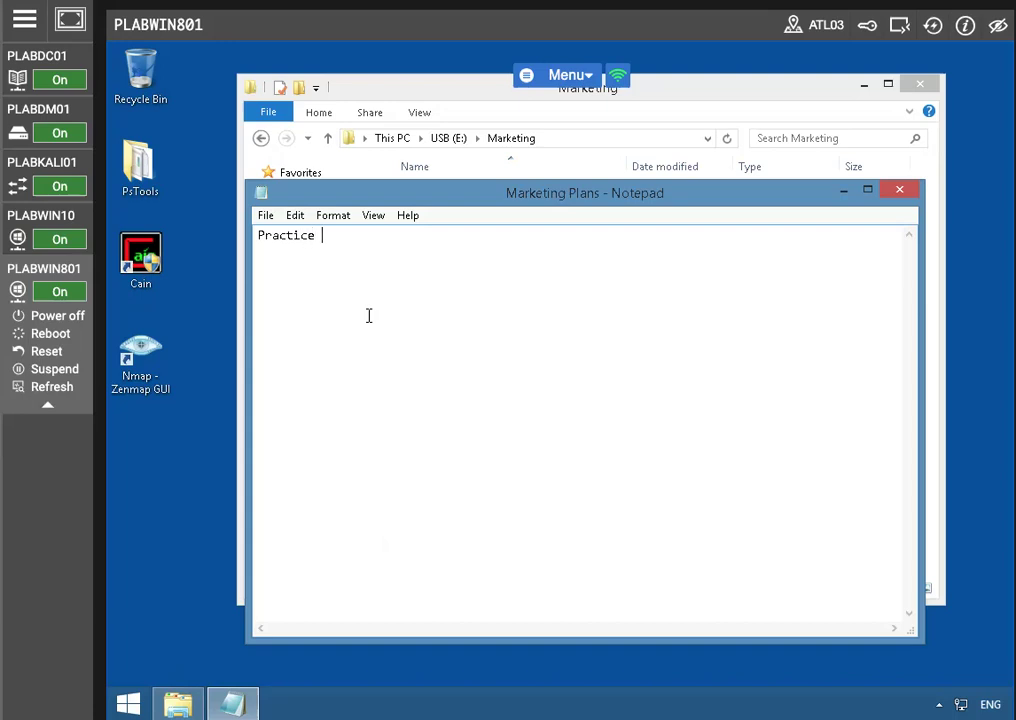
key("BackSpace")
key("BackSpace")
key("BackSpace")
key("BackSpace")
key("BackSpace")
key("BackSpace")
key("BackSpace")
key("BackSpace")
key("BackSpace")
type("Dunder Mifflin ")
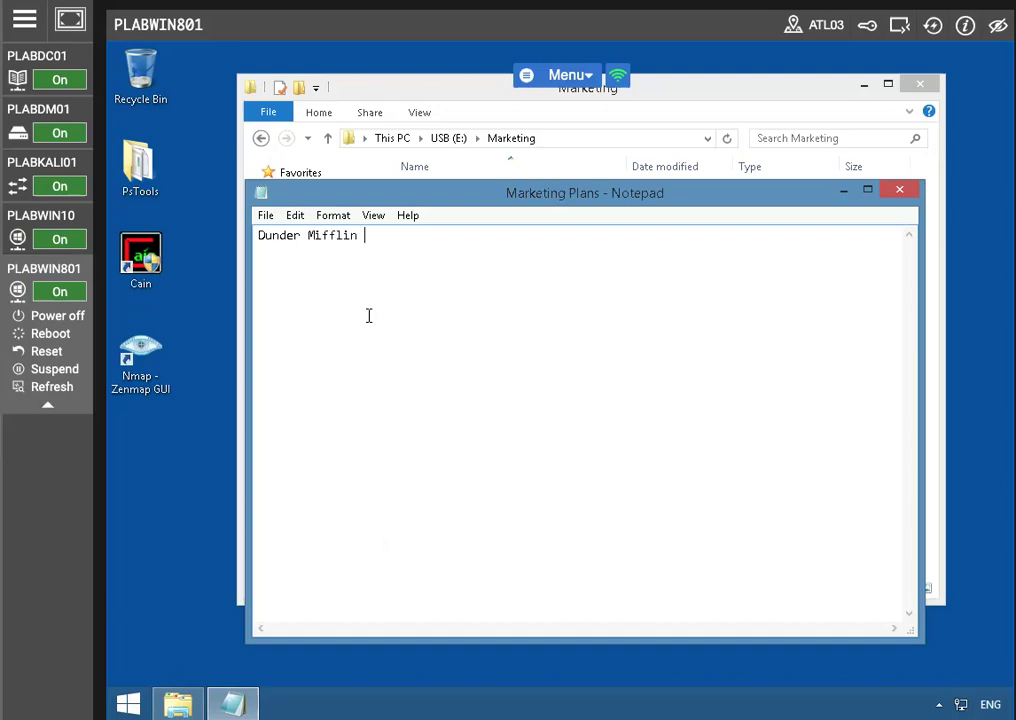
type("is over budg")
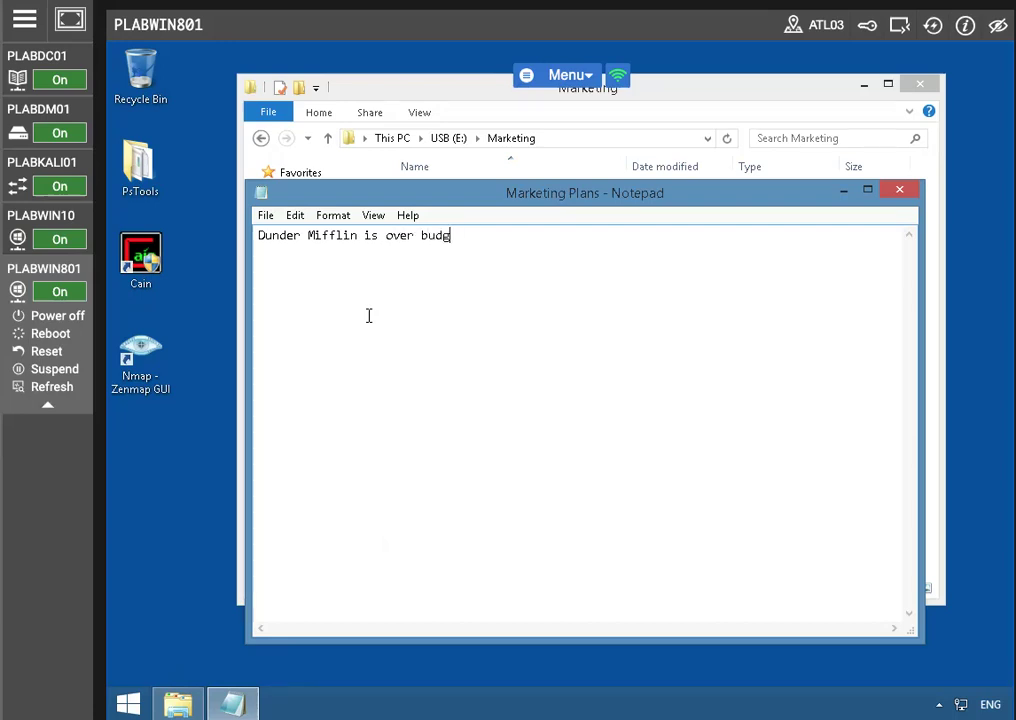
type("et!!!")
Save the Marketing Plans document and close Notepad
left_click(266, 216)
left_click(390, 273)
key("alt+F4")
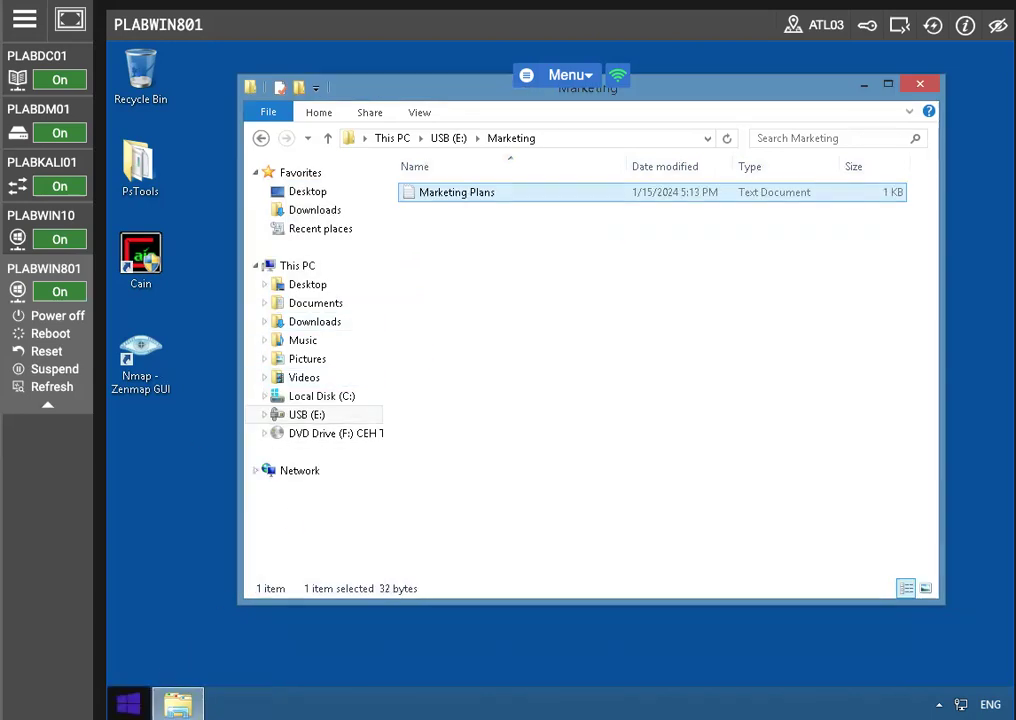
left_click(128, 703)
Restart the PC immediately with shutdown /r /t 0 in Command Prompt, fixing the mistyped command
right_click(132, 700)
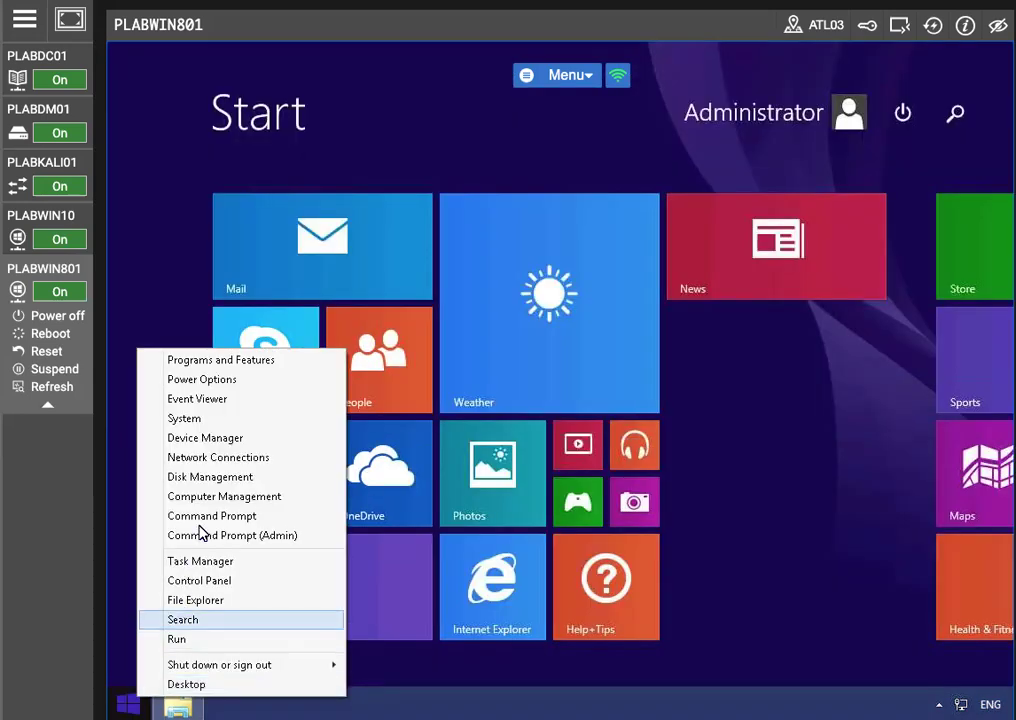
left_click(204, 517)
type("shut /r /t 0")
key("Return")
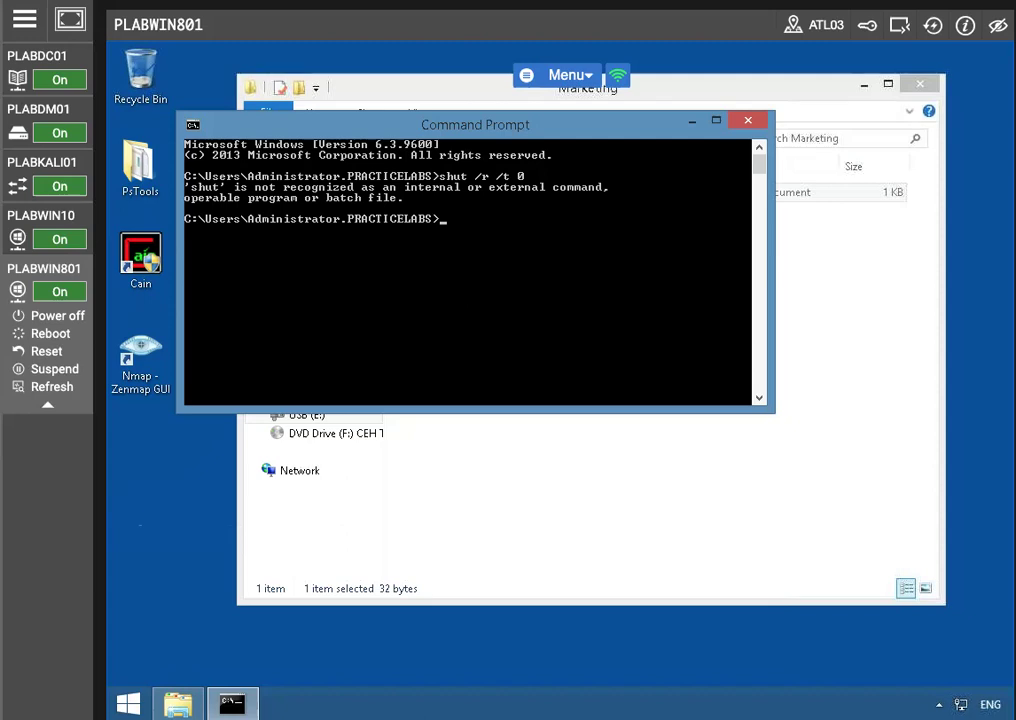
key("Up")
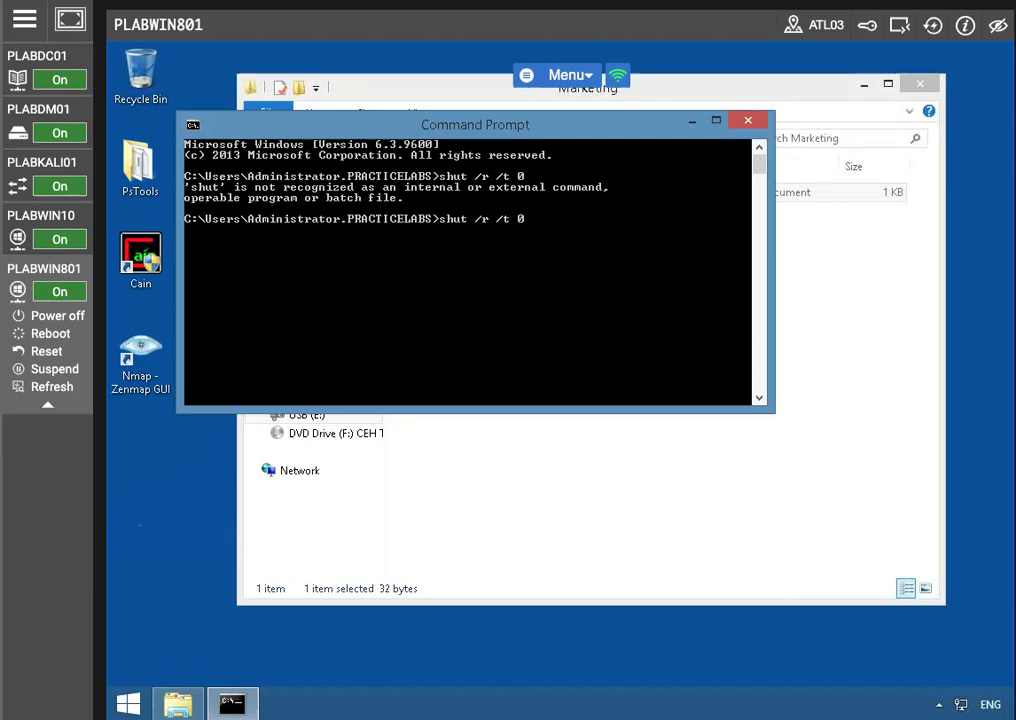
key("Left")
key("Left")
key("Left")
key("Left")
key("Left")
key("Left")
key("Left")
type("down")
key("Return")
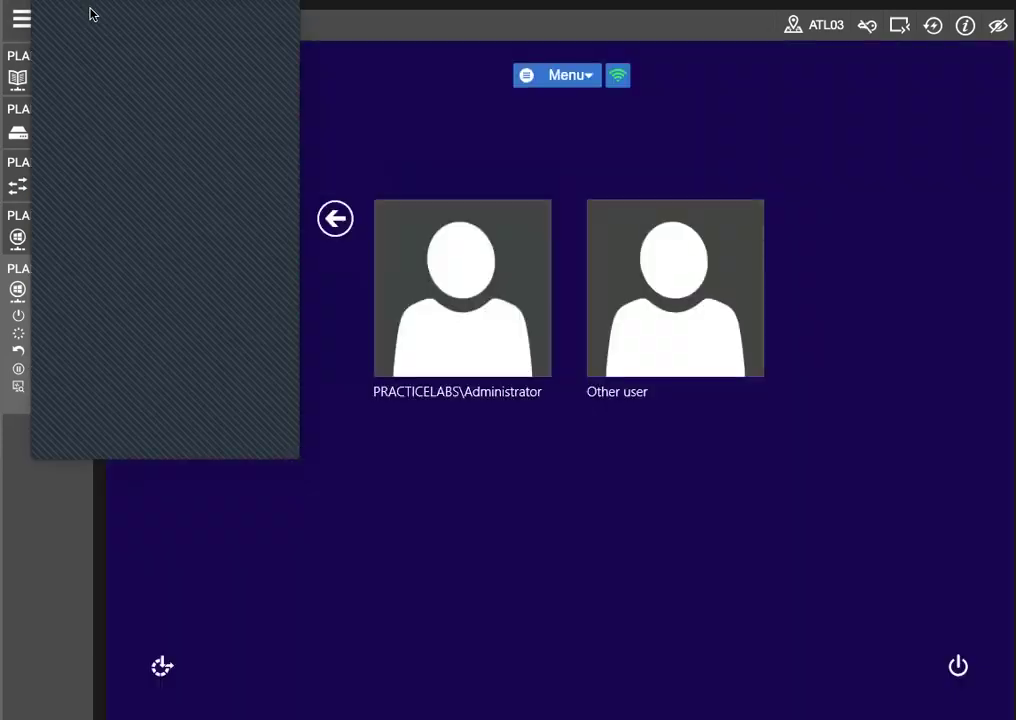
Sign in as another domain user with their user name and password
left_click(669, 259)
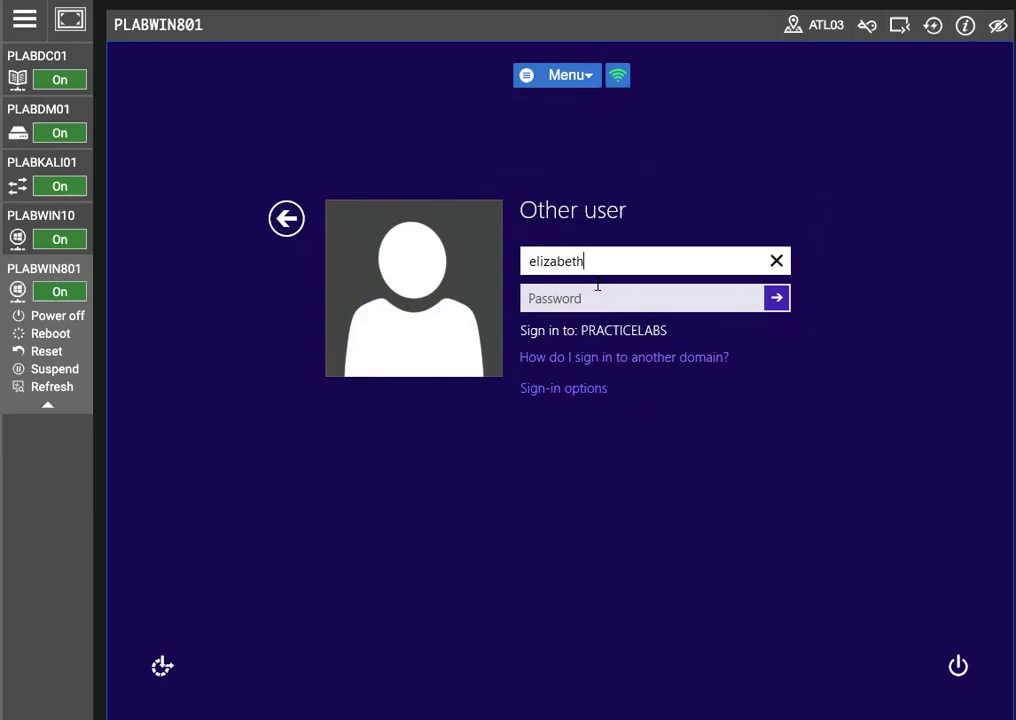
key("Tab")
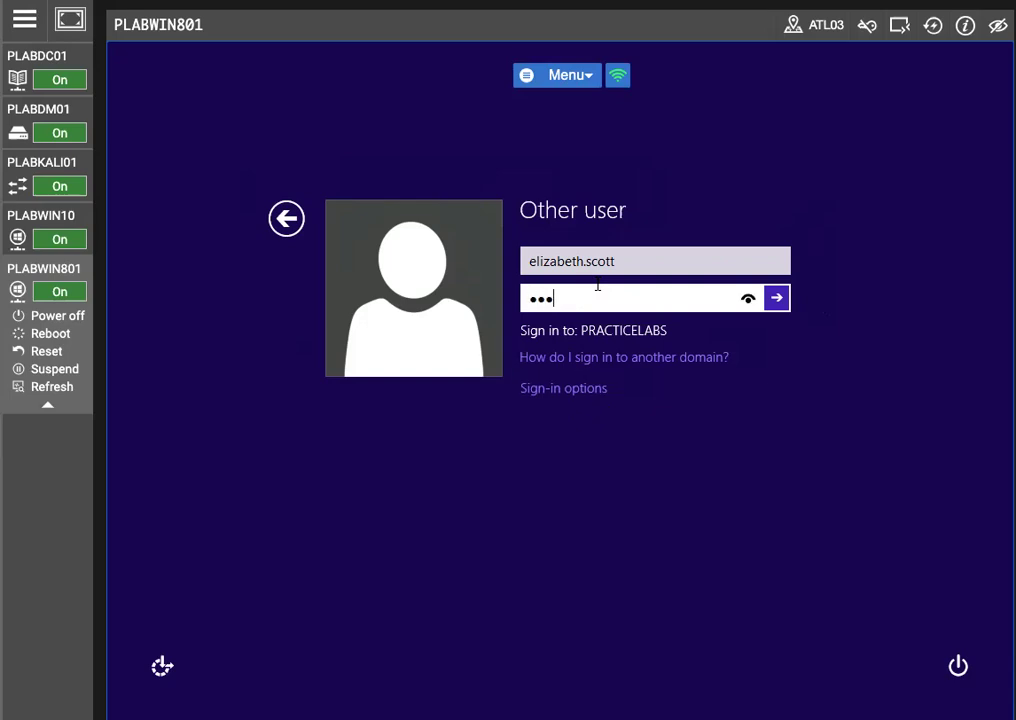
key("Return")
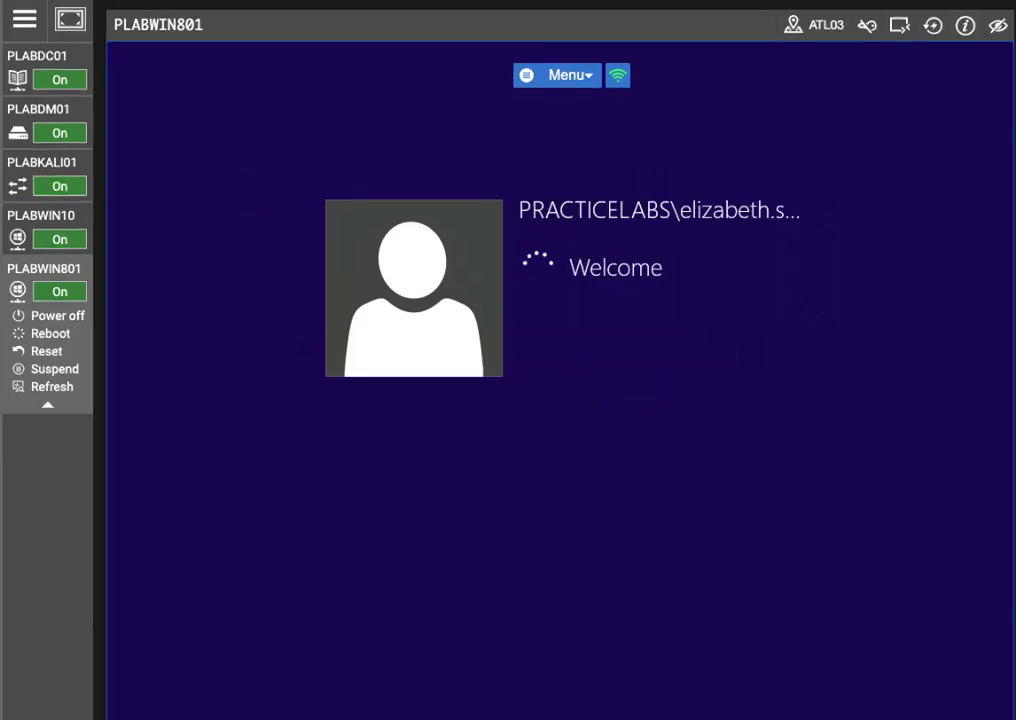
Allow the Lab Device Client install, accept the BGInfo license, and open This PC
left_click(82, 9)
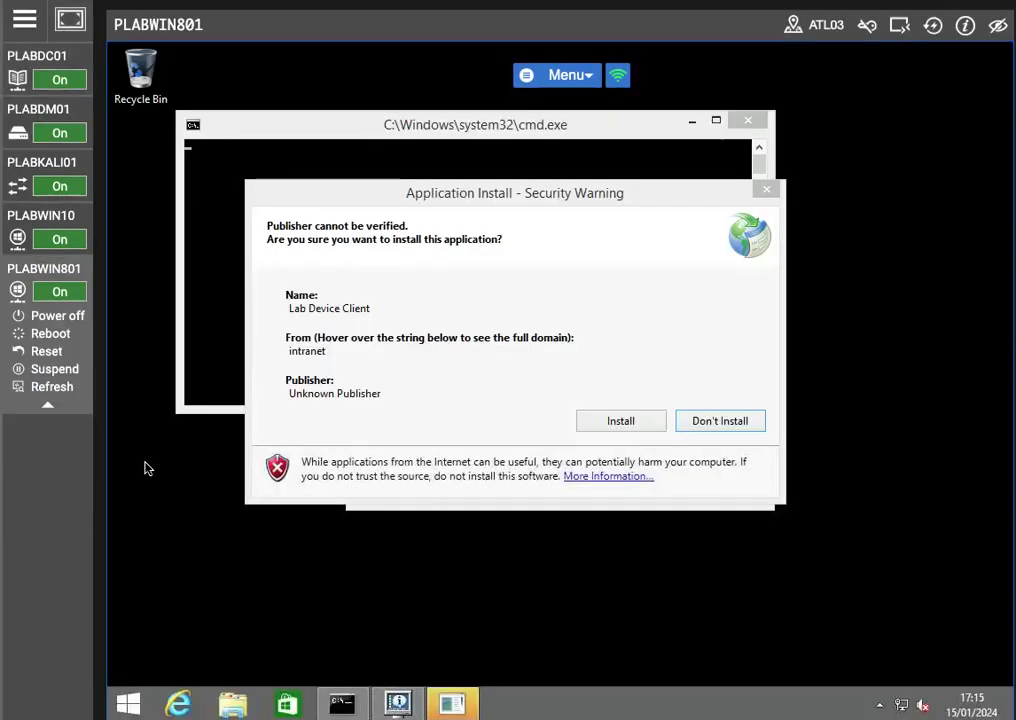
left_click(628, 421)
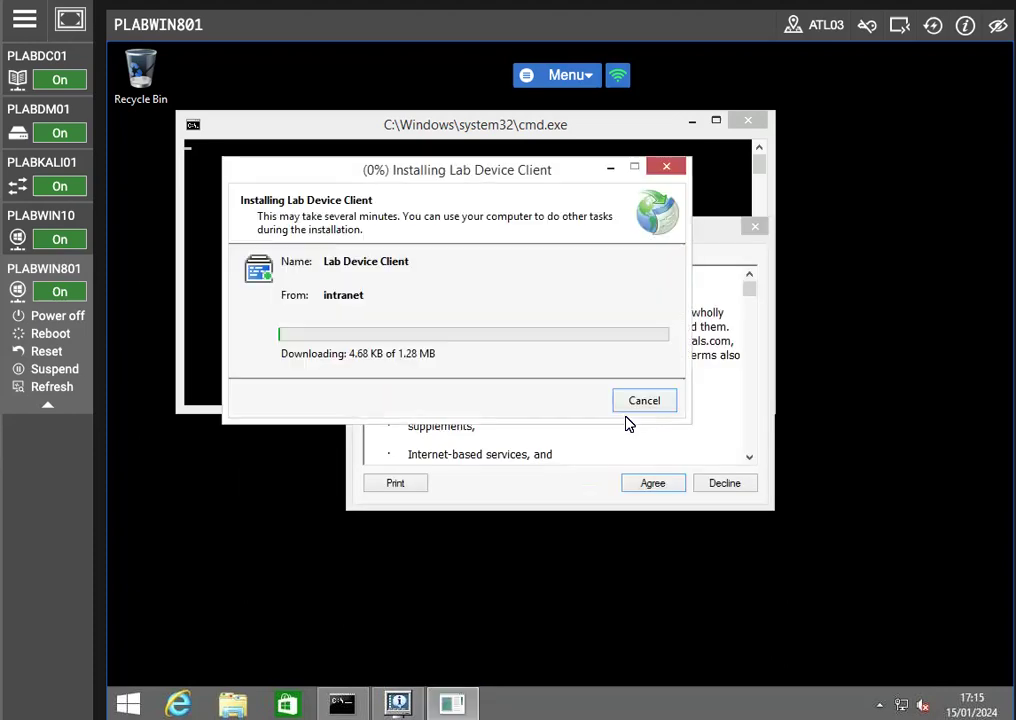
left_click(659, 487)
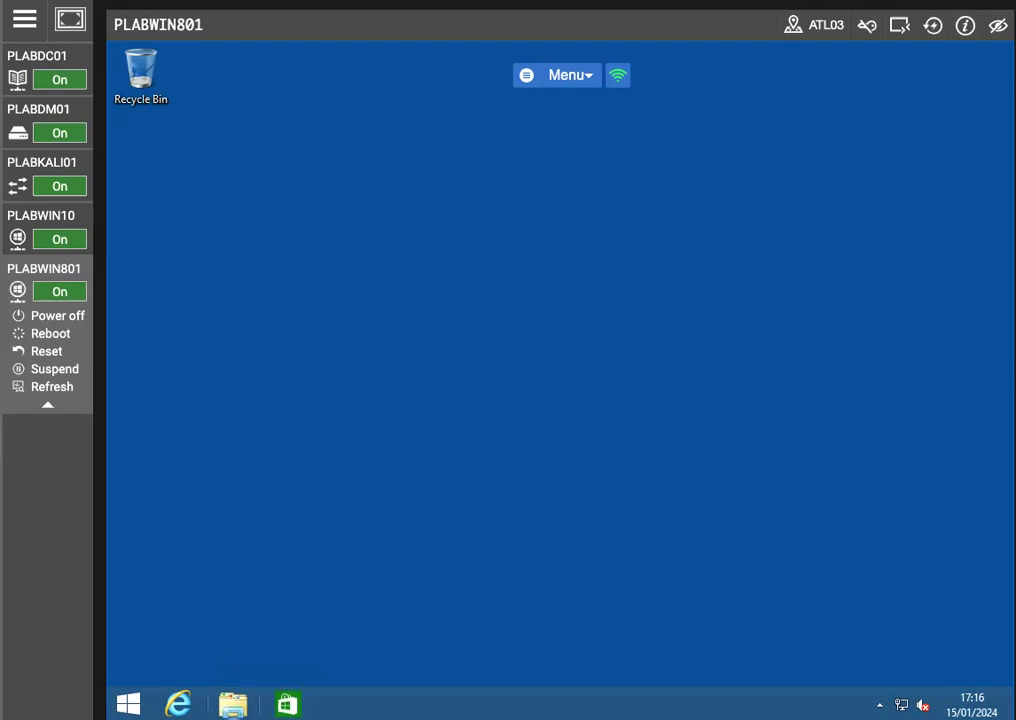
key("super+e")
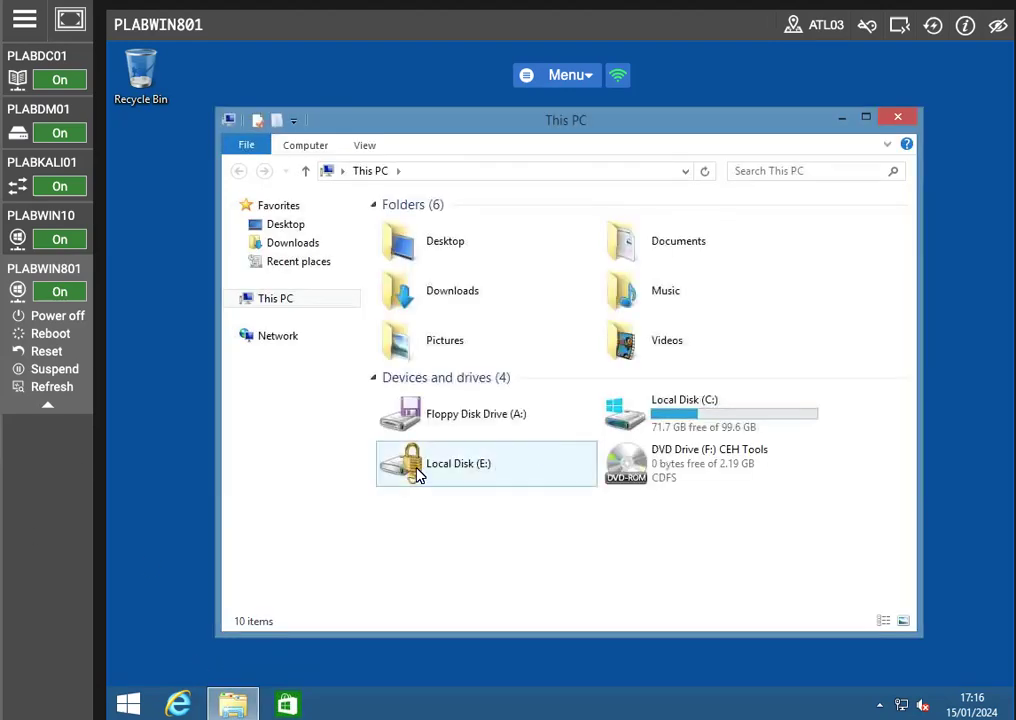
Unlock drive E: with its BitLocker password and open its Marketing folder
left_click(415, 465)
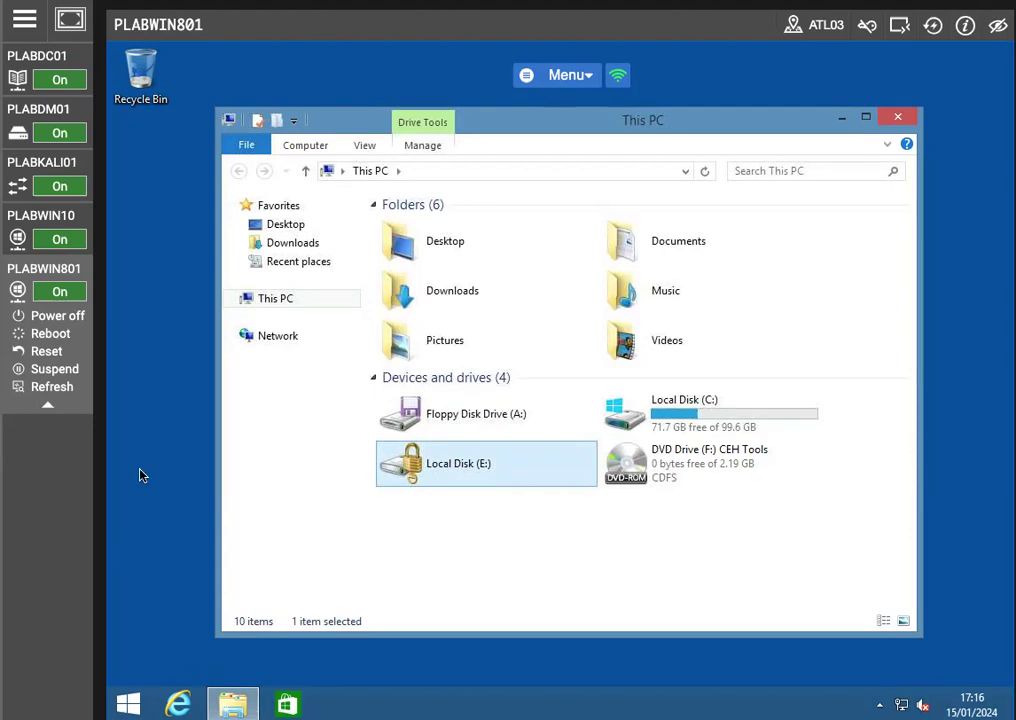
right_click(424, 459)
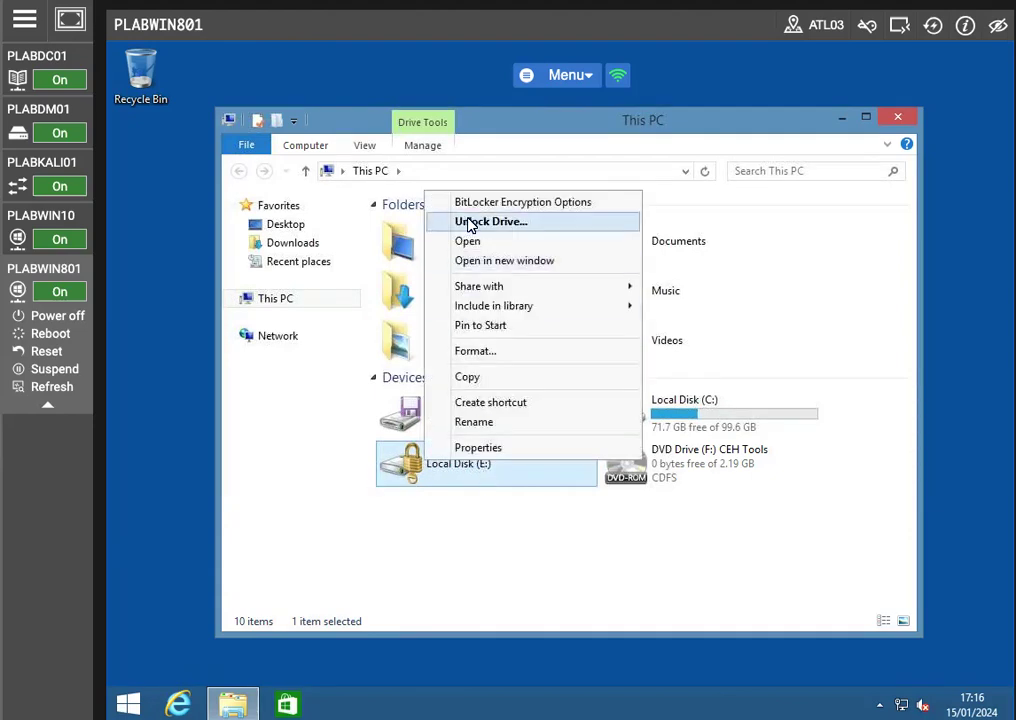
left_click(469, 222)
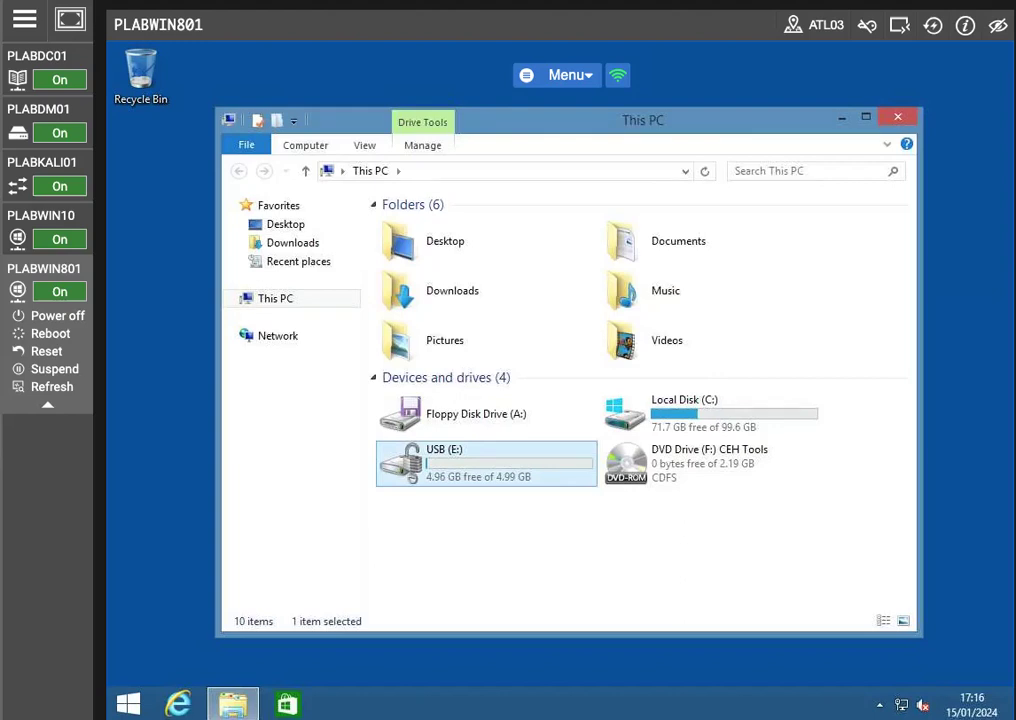
double_click(455, 476)
double_click(413, 229)
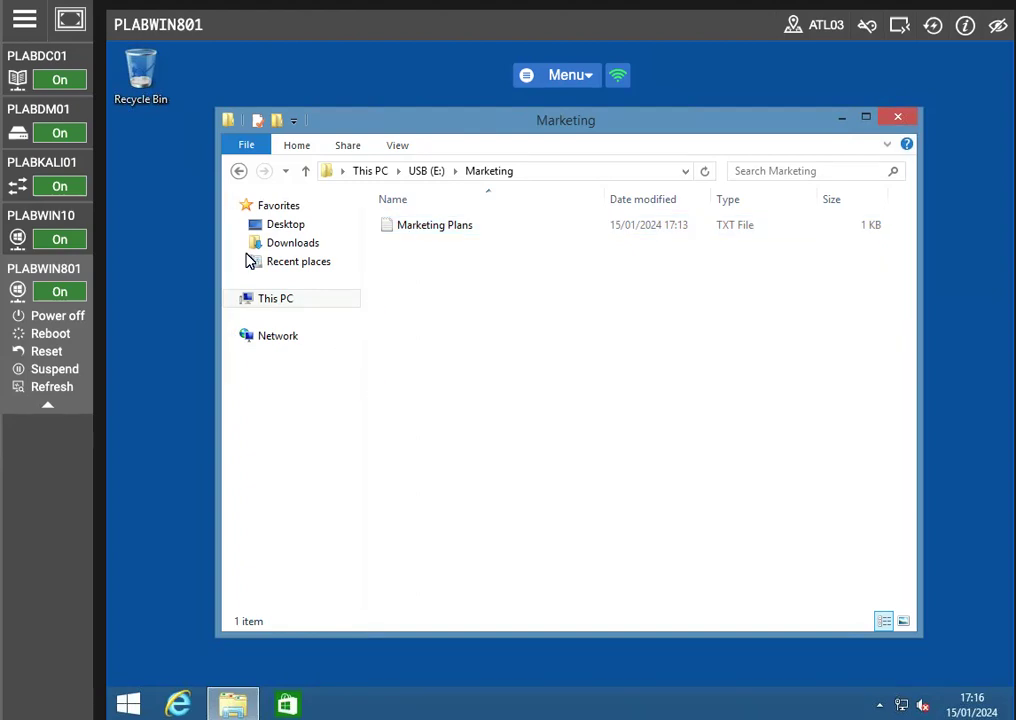
Read the Marketing Plans file's 'Dunder Mifflin is over budget!!!' note in Notepad, then return to Start
double_click(433, 225)
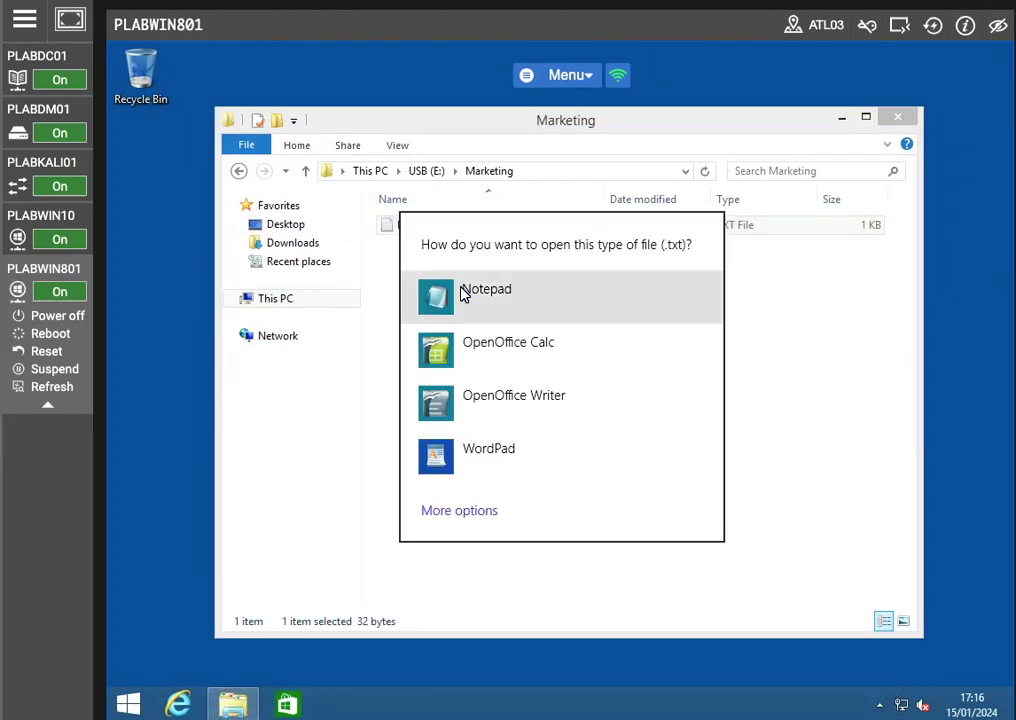
left_click(460, 294)
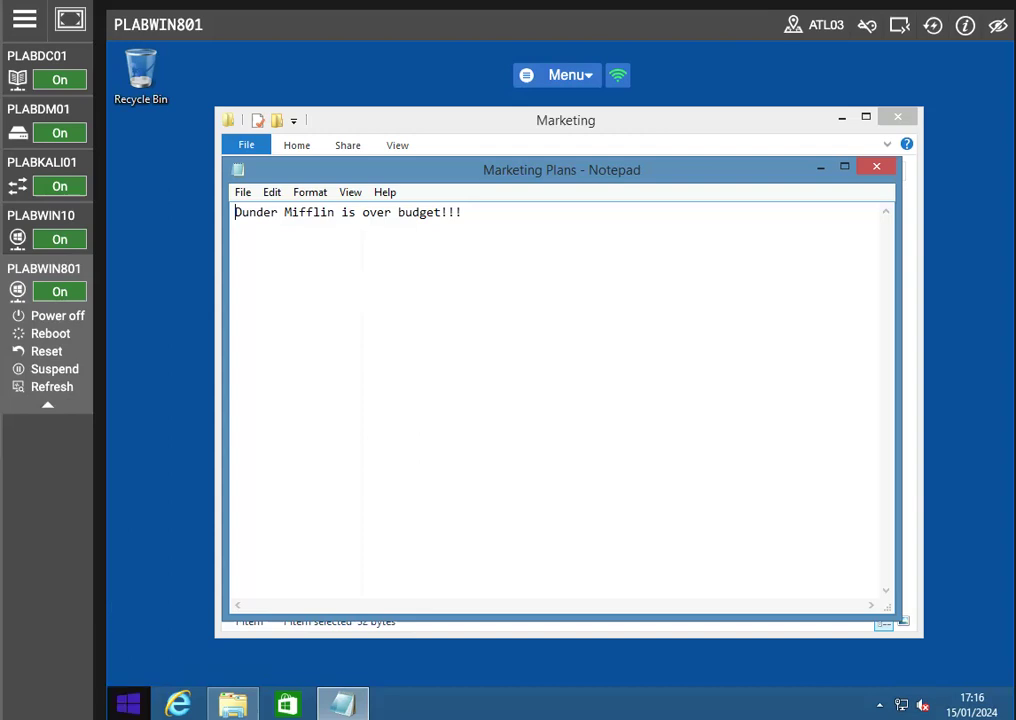
left_click(128, 704)
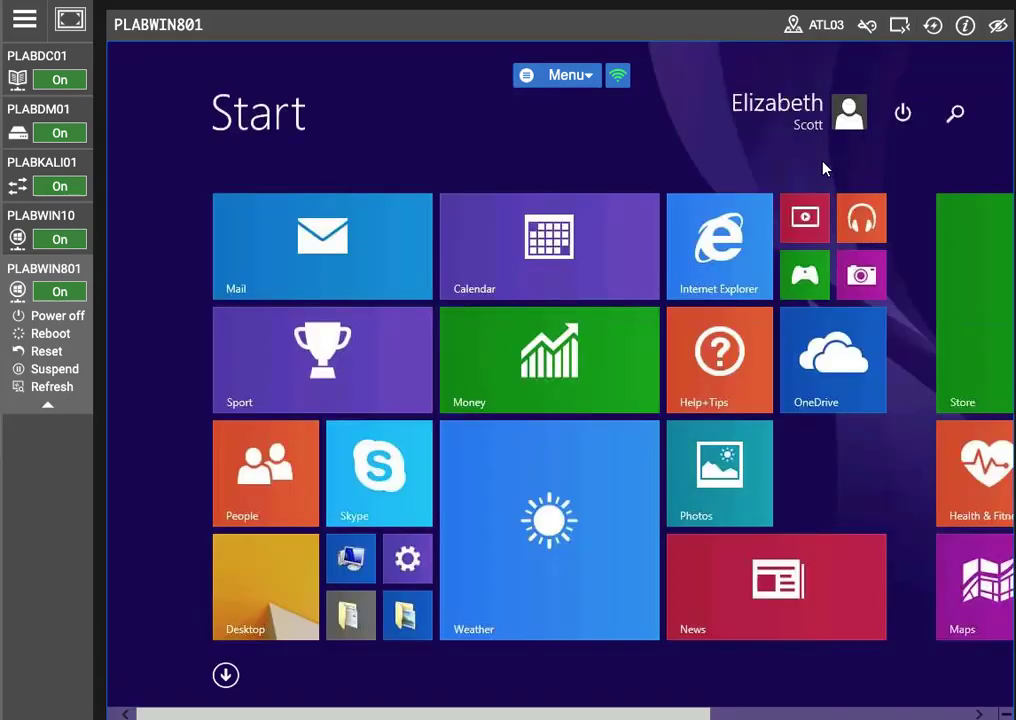
Sign out of PLABWIN801 and switch to the PLABDC01 domain controller machine
left_click(848, 113)
left_click(692, 229)
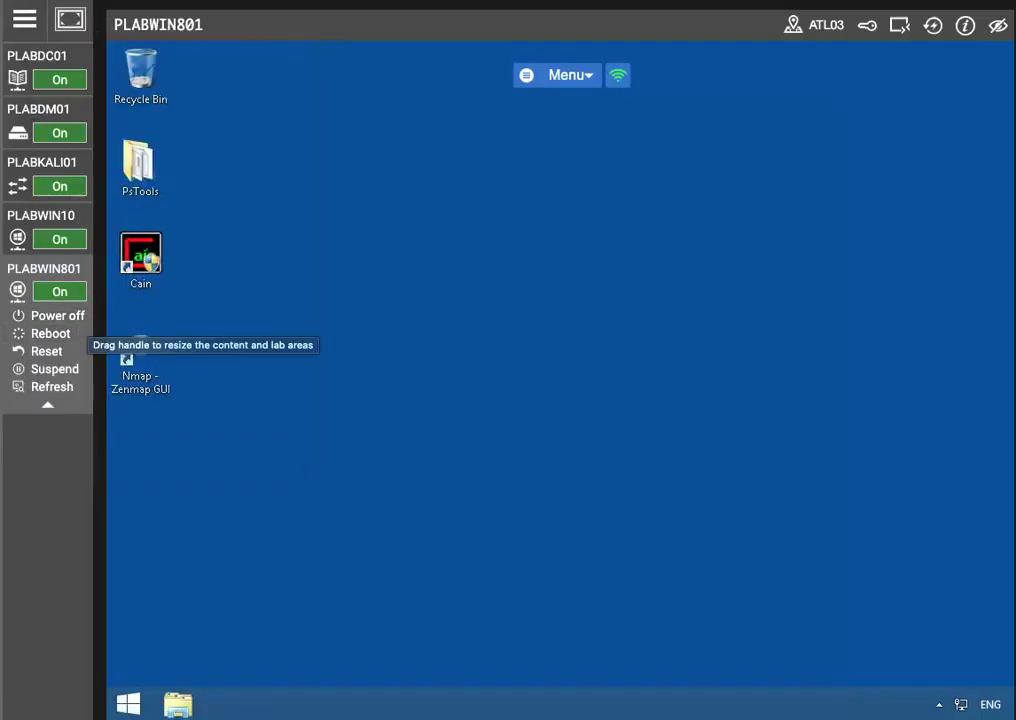
mouse_move(55, 62)
left_click(66, 85)
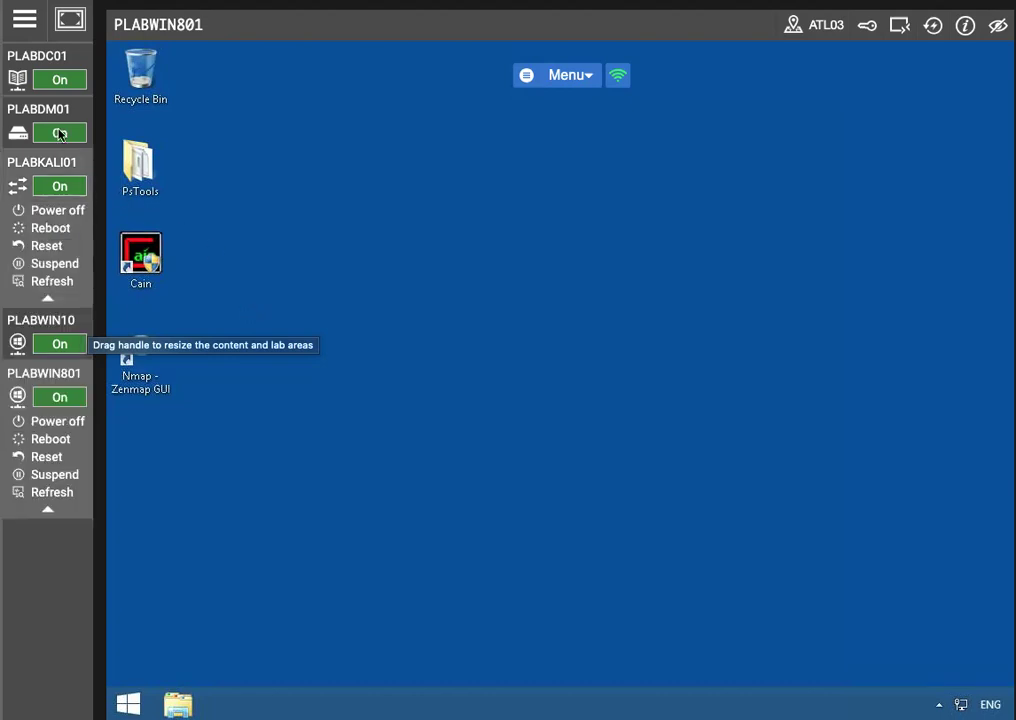
left_click(48, 56)
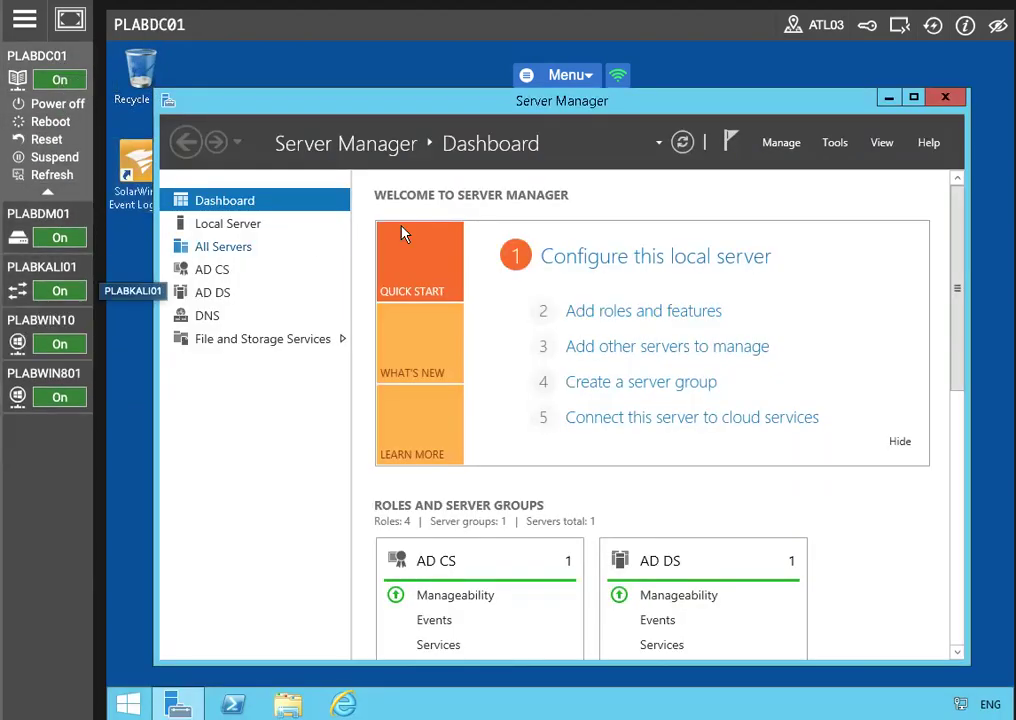
Maximize Server Manager and launch Group Policy Management from its Tools menu
left_click(911, 99)
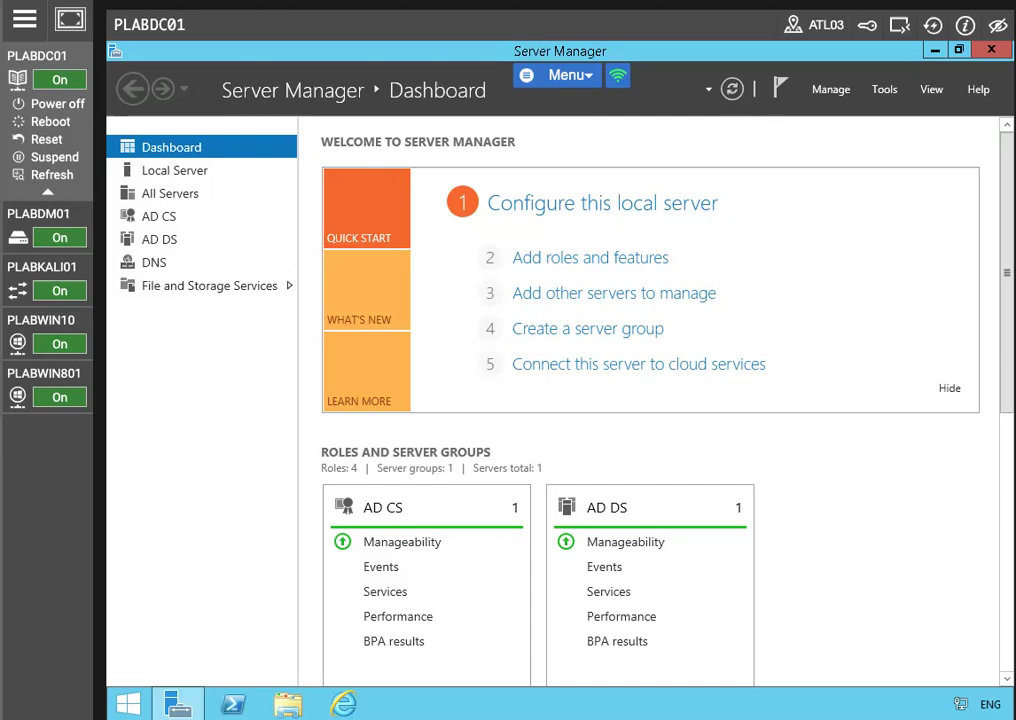
left_click(897, 94)
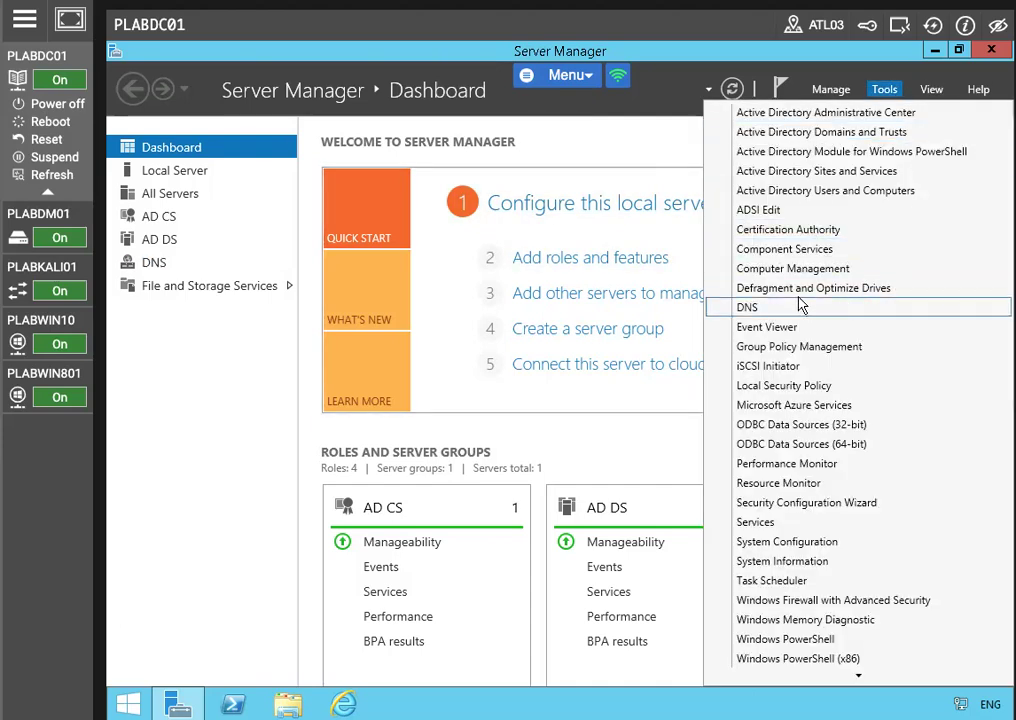
left_click(805, 347)
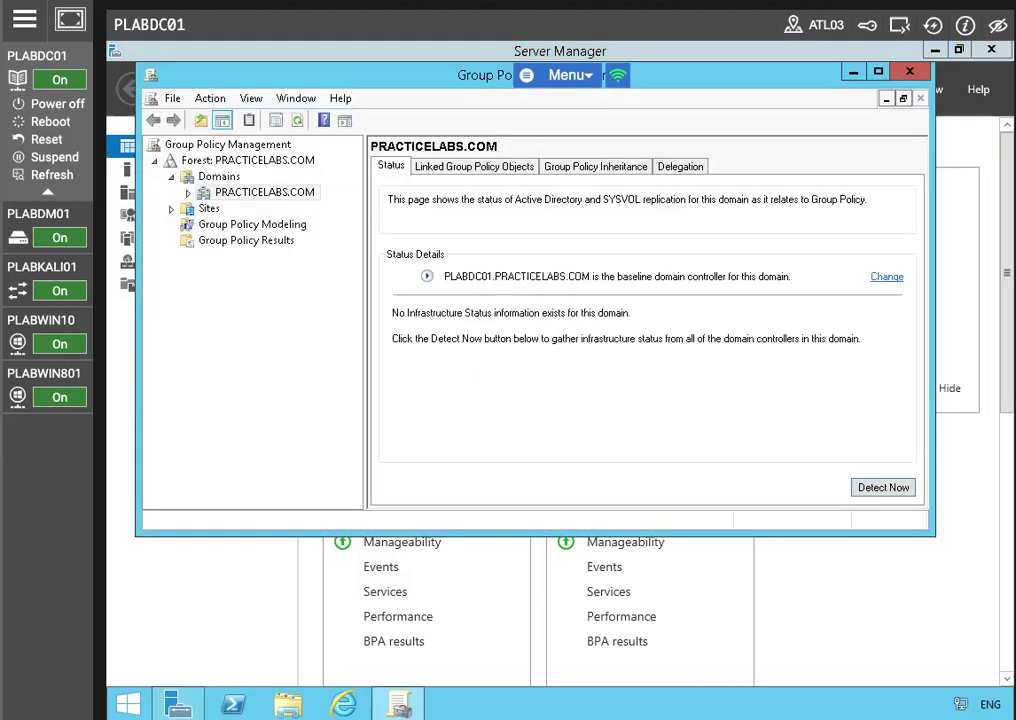
Create a GPO named 'Bitlocker for desktops' linked to PRACTICELABS.COM, then maximize the console
double_click(210, 195)
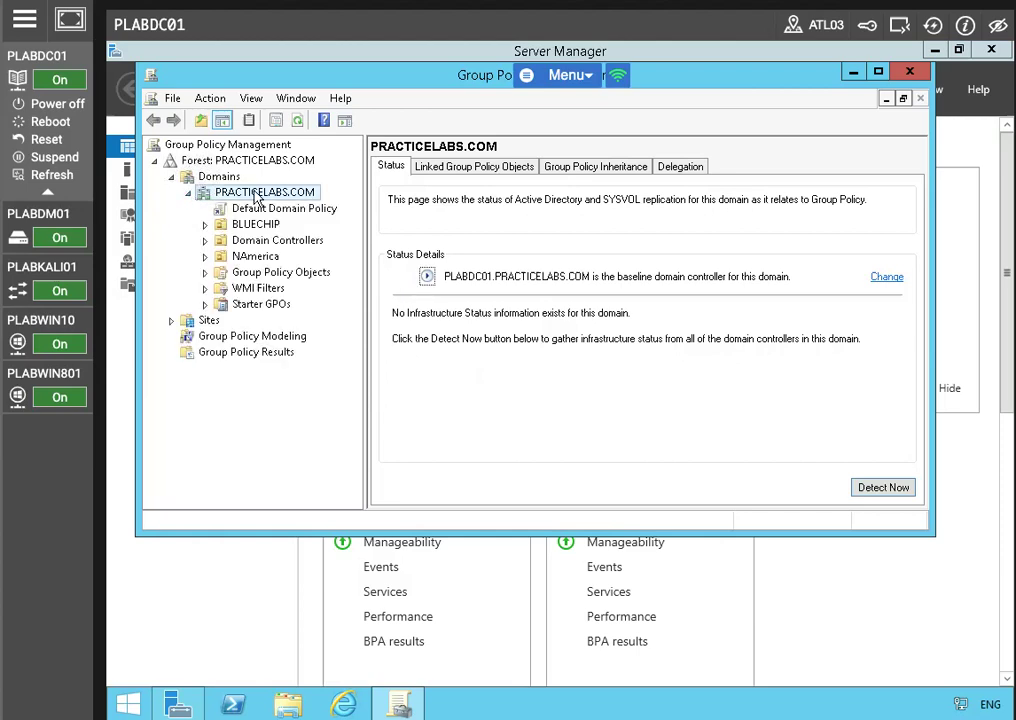
right_click(257, 199)
left_click(365, 204)
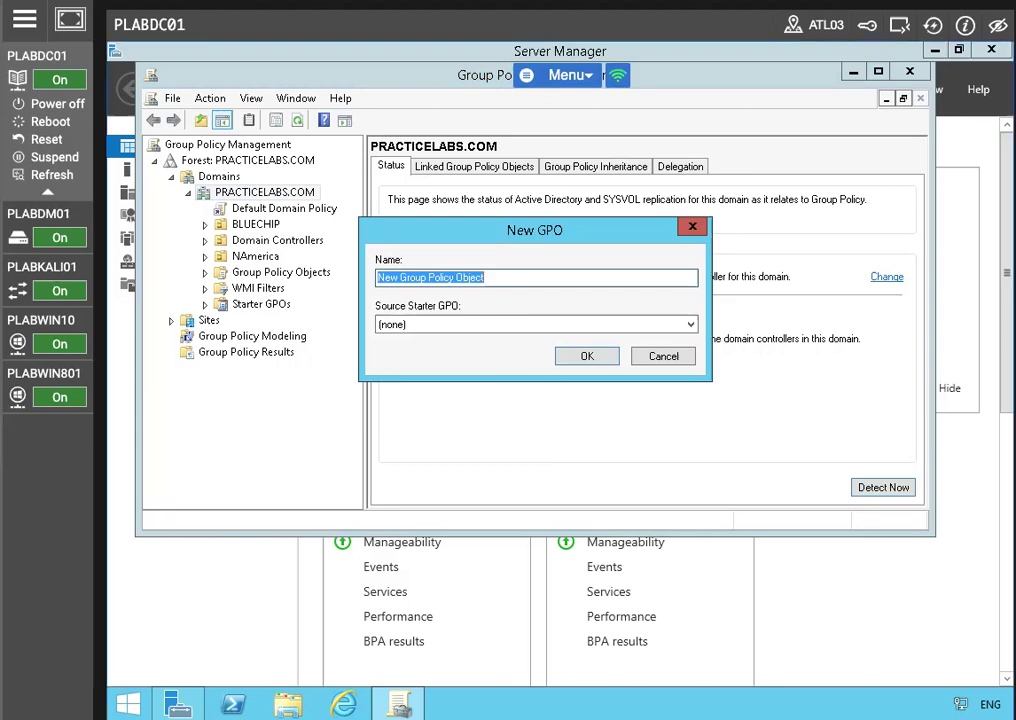
type("Bitlocker for dekstops")
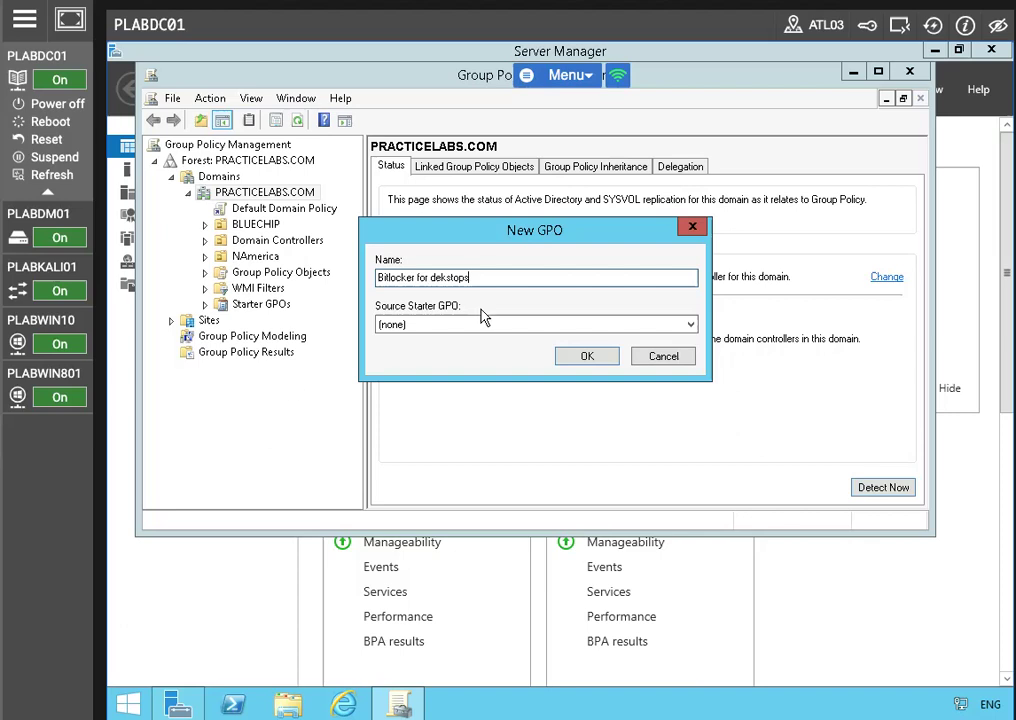
key("BackSpace")
key("BackSpace")
key("BackSpace")
key("BackSpace")
key("BackSpace")
key("BackSpace")
type("sktops")
left_click(580, 357)
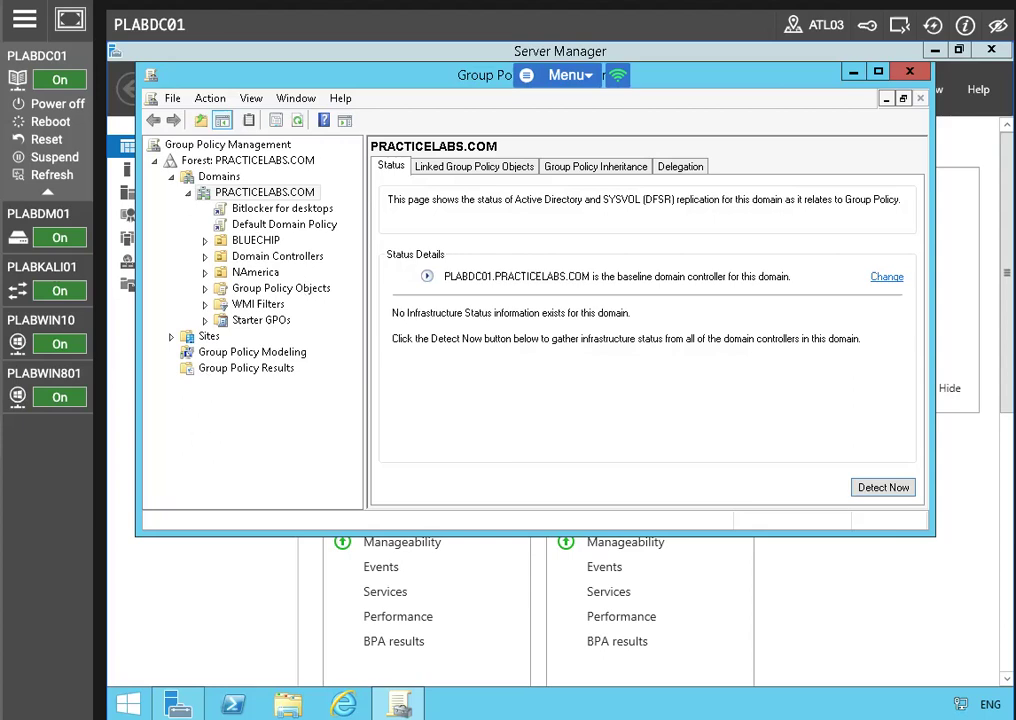
left_click(878, 71)
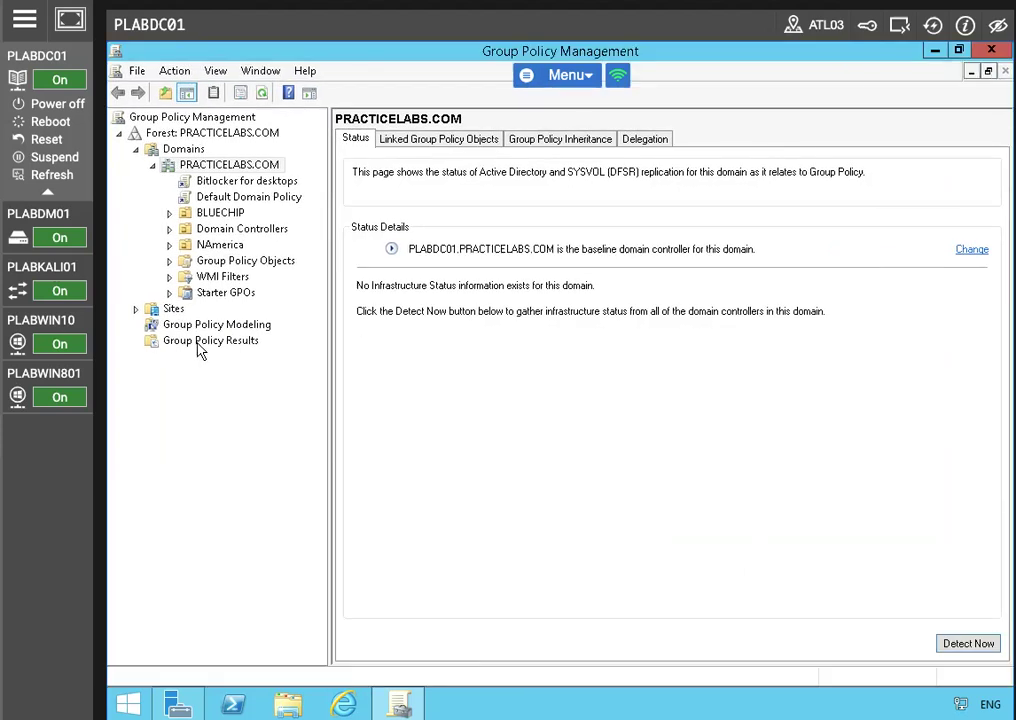
Remove Authenticated Users from the Bitlocker for desktops GPO's security filtering
left_click(205, 181)
left_click(689, 406)
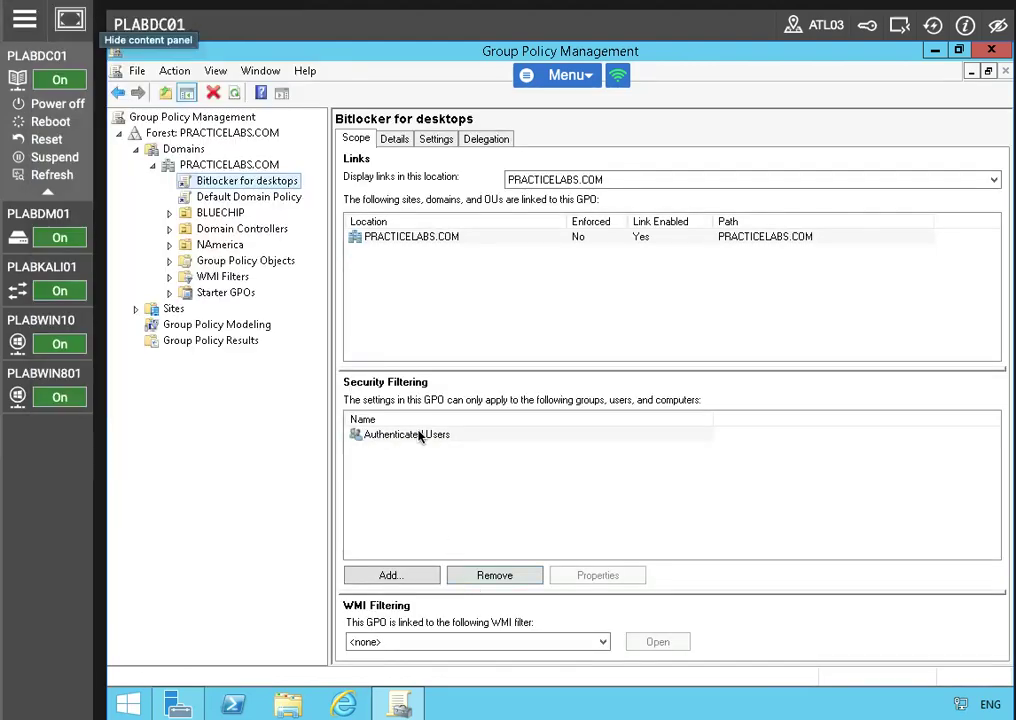
left_click(420, 435)
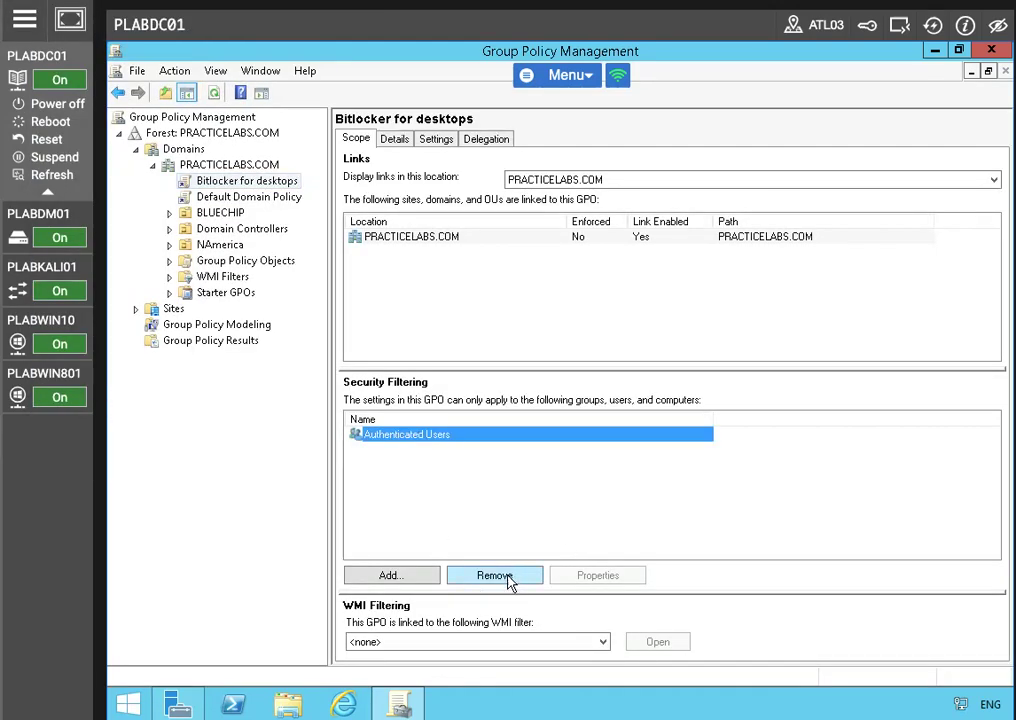
left_click(472, 580)
left_click(598, 416)
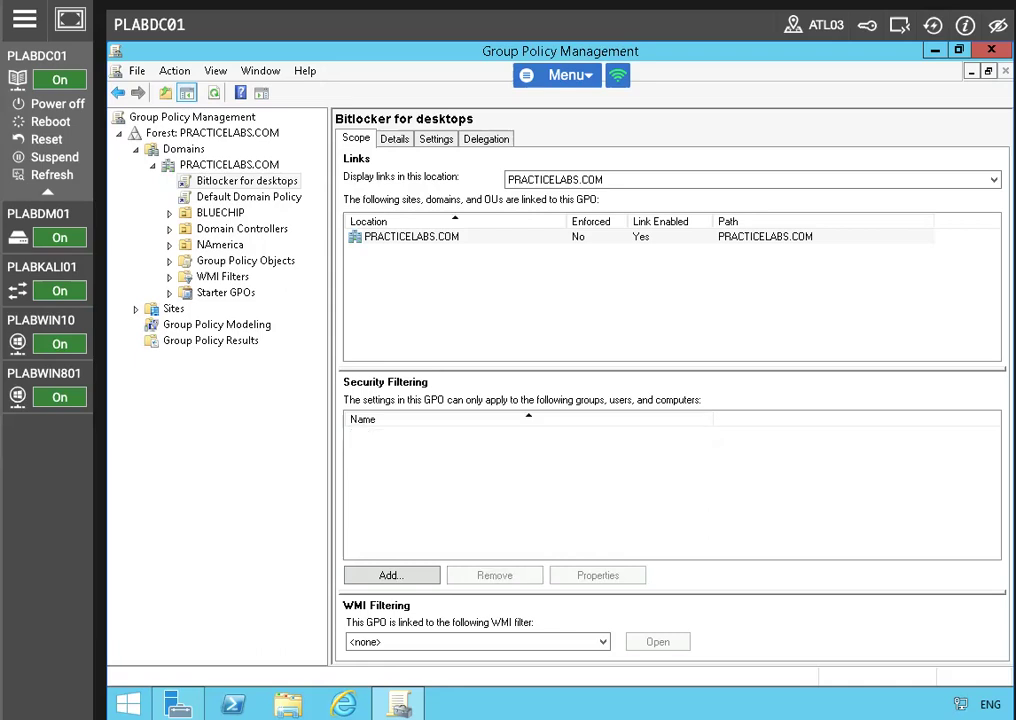
Add the PLABWIN801 computer account to the GPO's security filtering, searching with the Computers object type
left_click(410, 575)
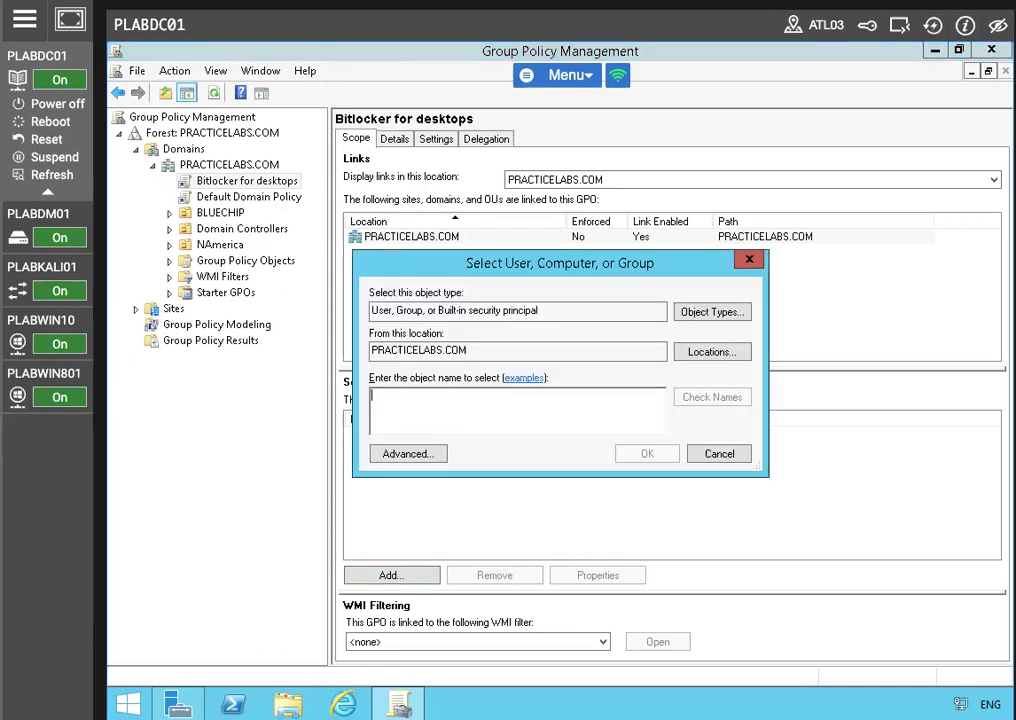
left_click(712, 311)
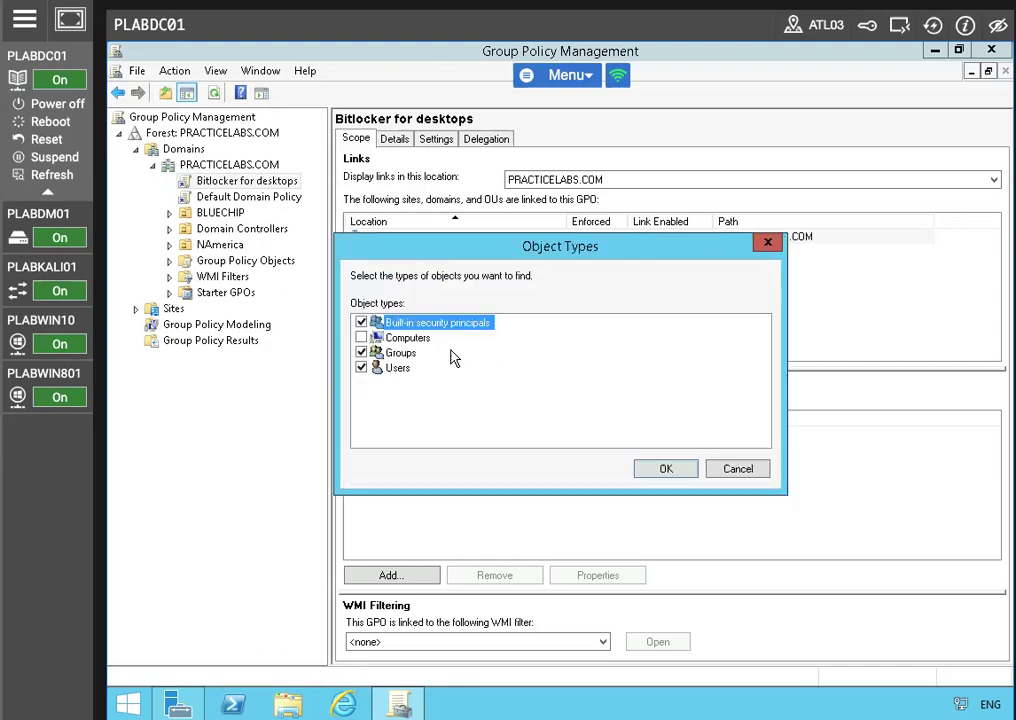
left_click(362, 338)
left_click(662, 468)
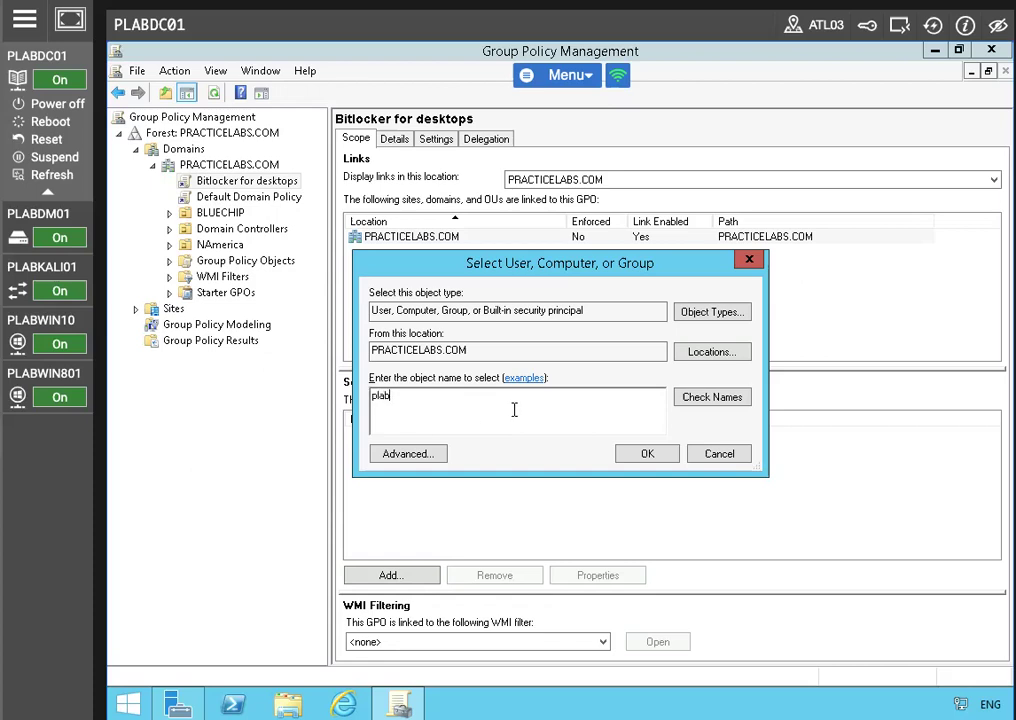
type("801")
left_click(700, 398)
left_click(632, 455)
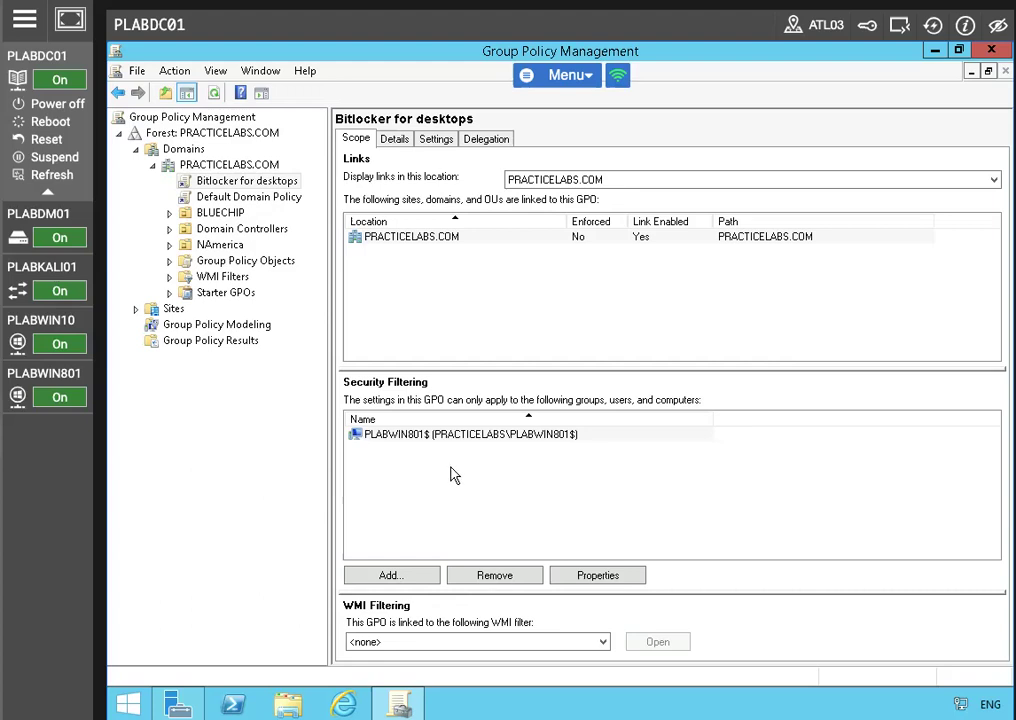
left_click(447, 434)
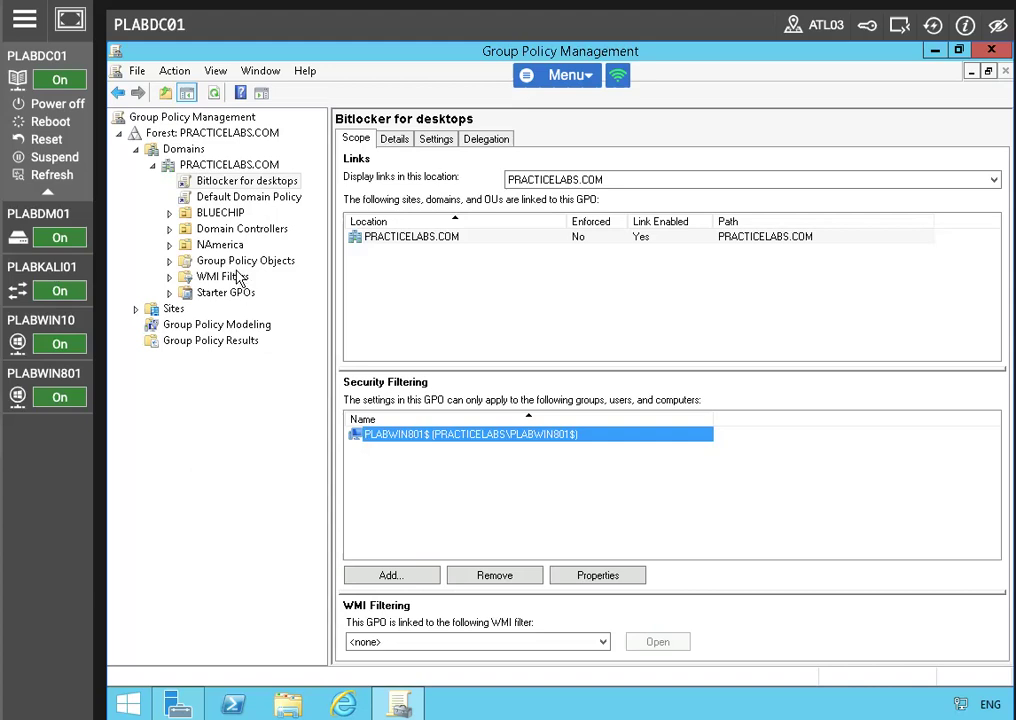
left_click(222, 185)
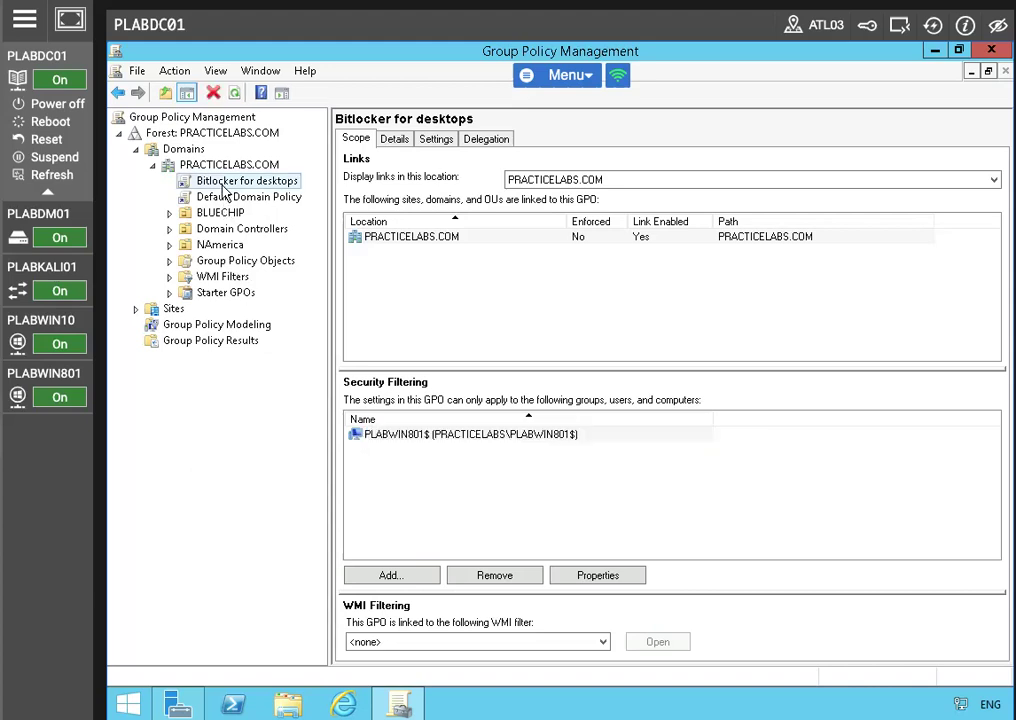
right_click(222, 187)
Edit the GPO at Administrative Templates > Windows Components > BitLocker Drive Encryption > Operating System Drives
left_click(266, 197)
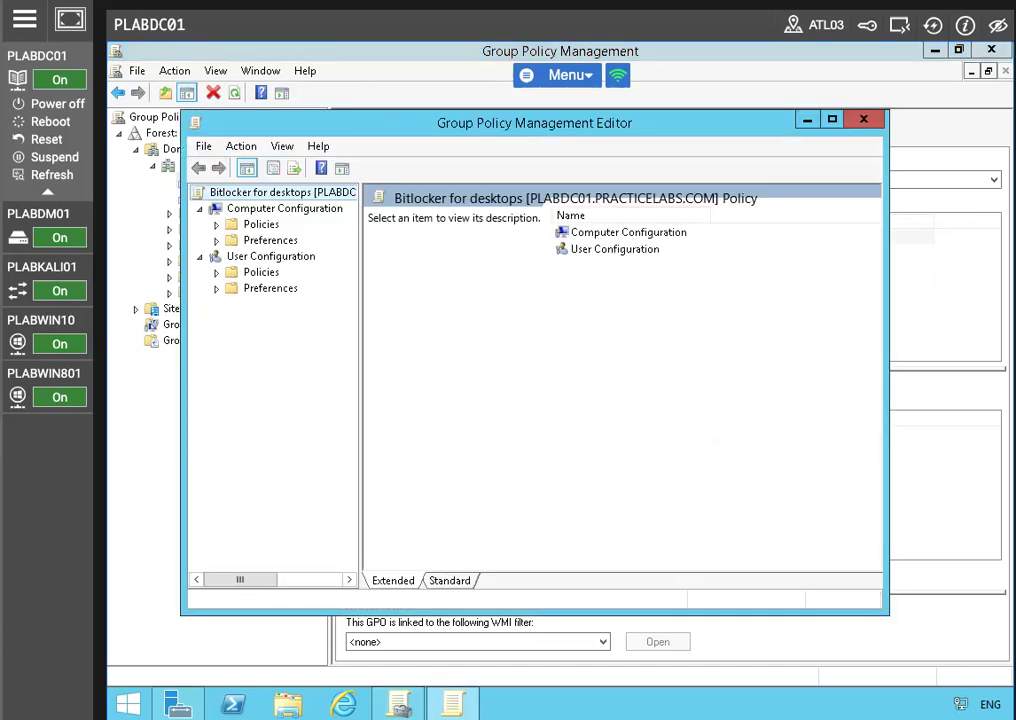
left_click(831, 119)
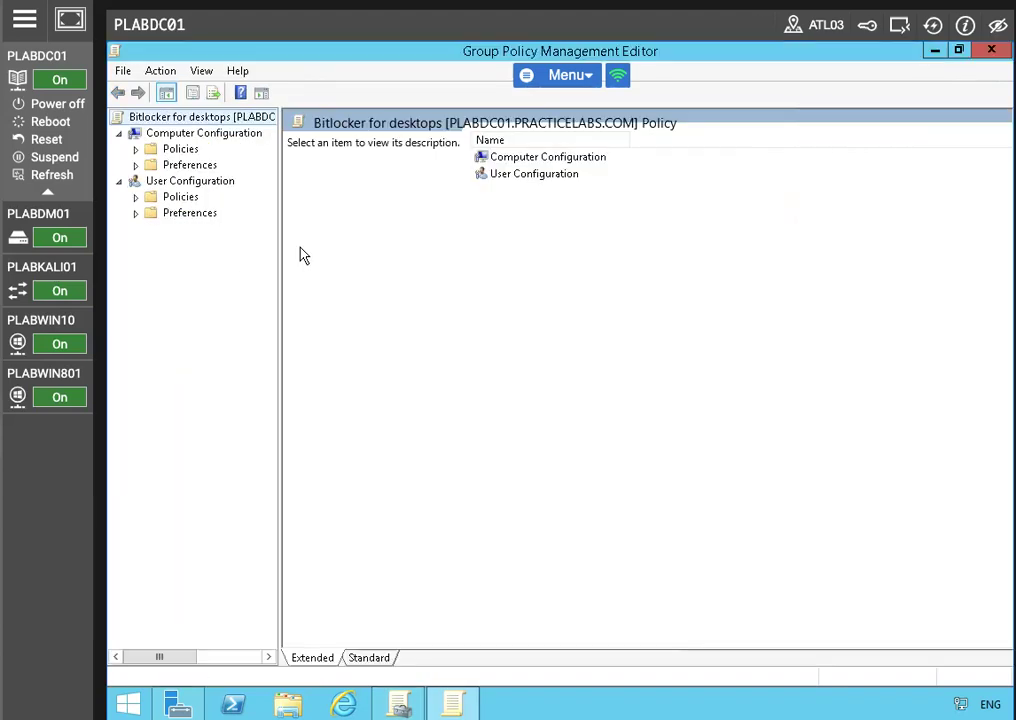
left_click(135, 149)
left_click(152, 198)
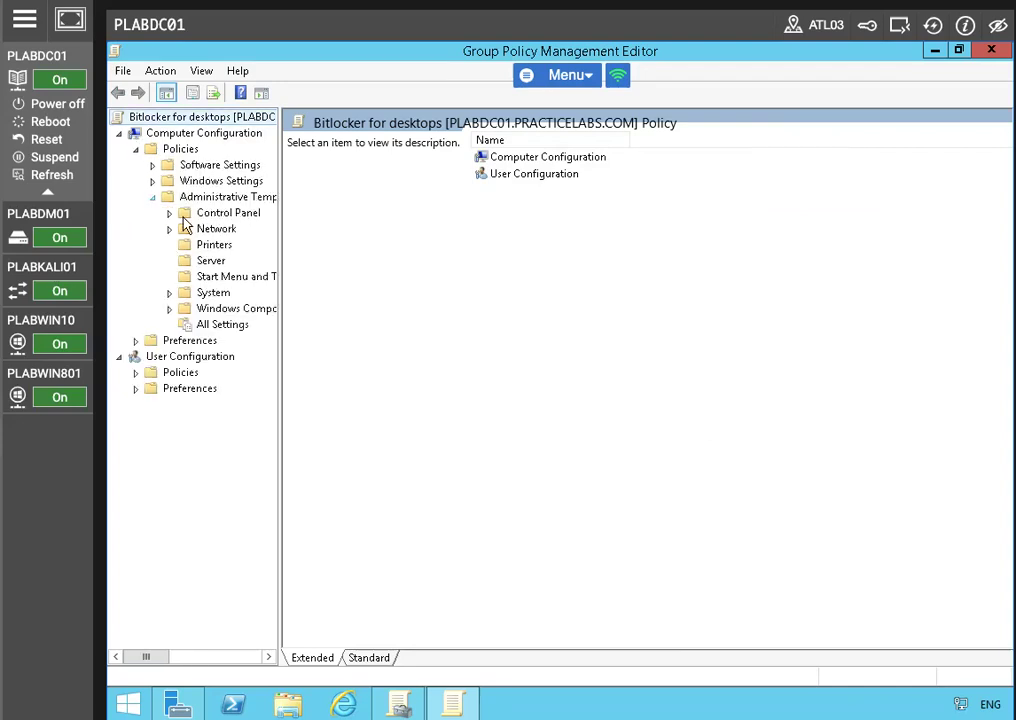
left_click(193, 309)
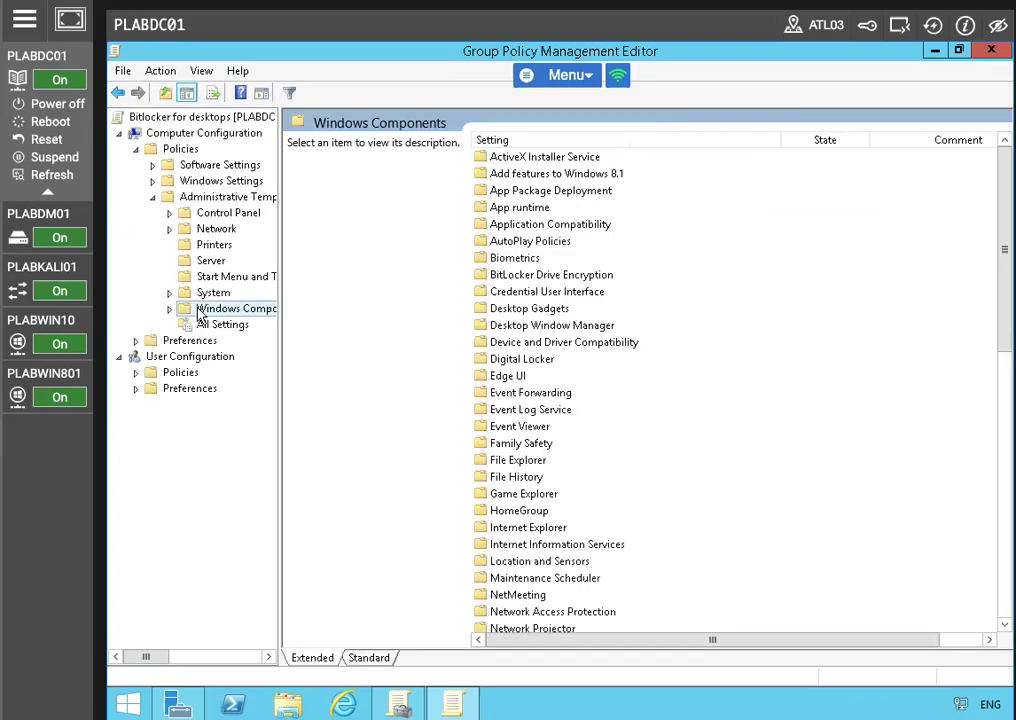
double_click(543, 273)
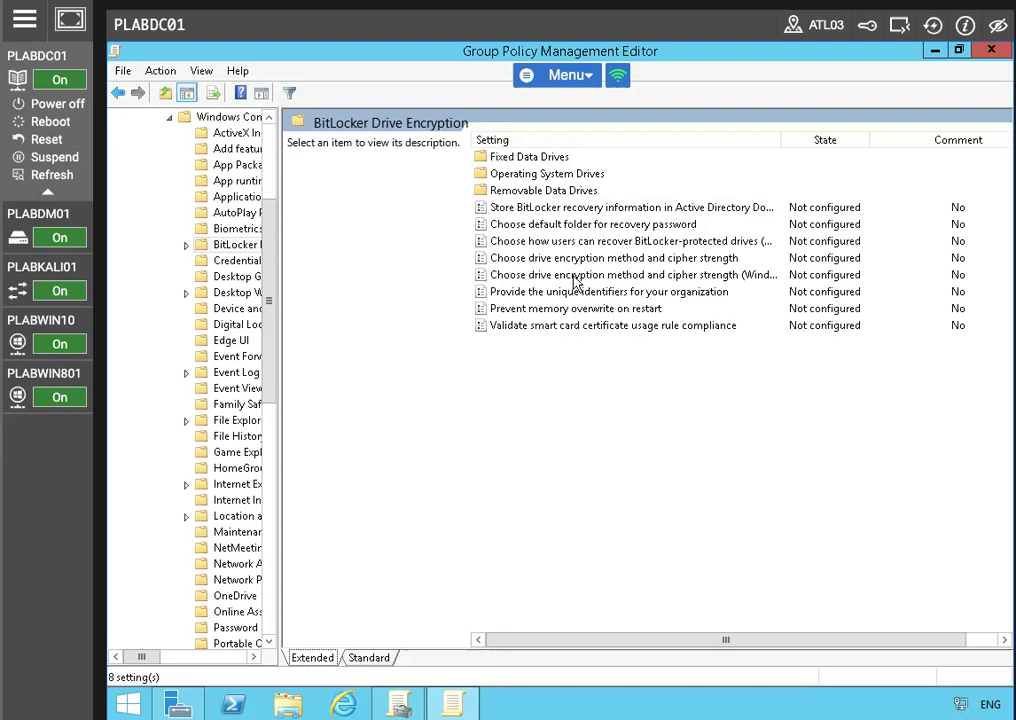
double_click(530, 176)
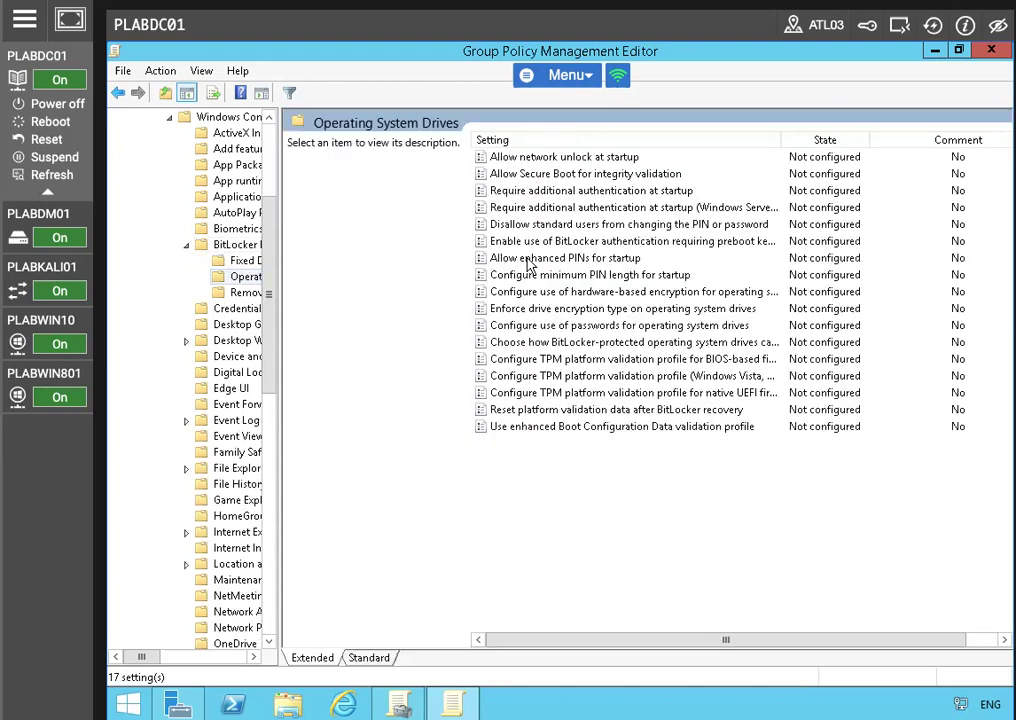
left_click(546, 209)
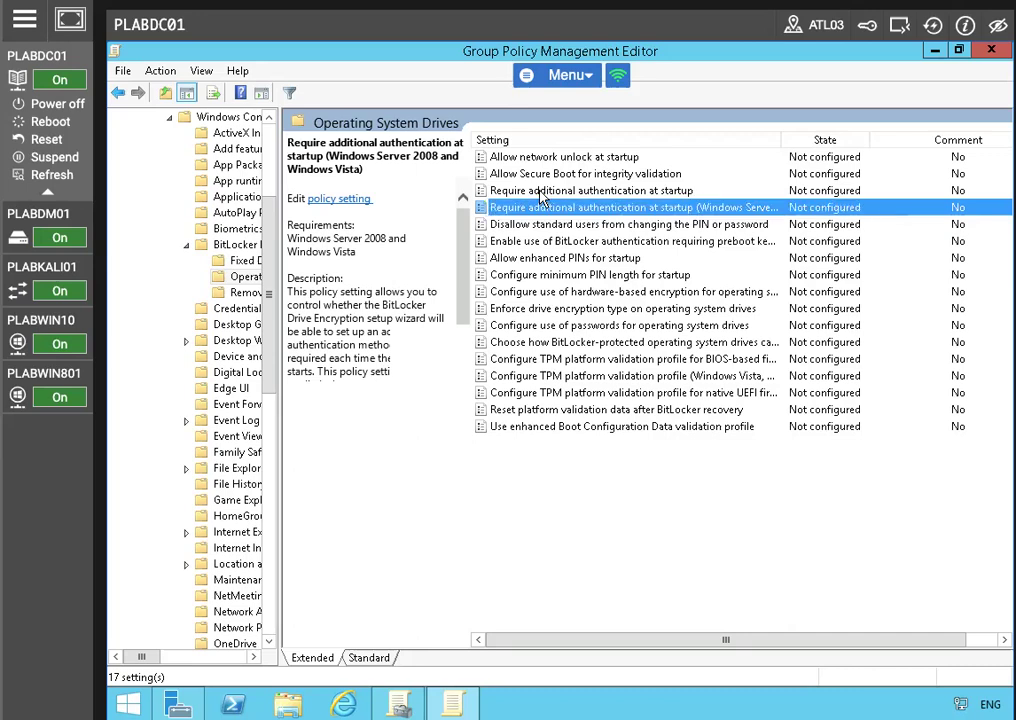
right_click(582, 192)
Enable 'Require additional authentication at startup' with 'Do not allow TPM', save, and close the editor
left_click(594, 200)
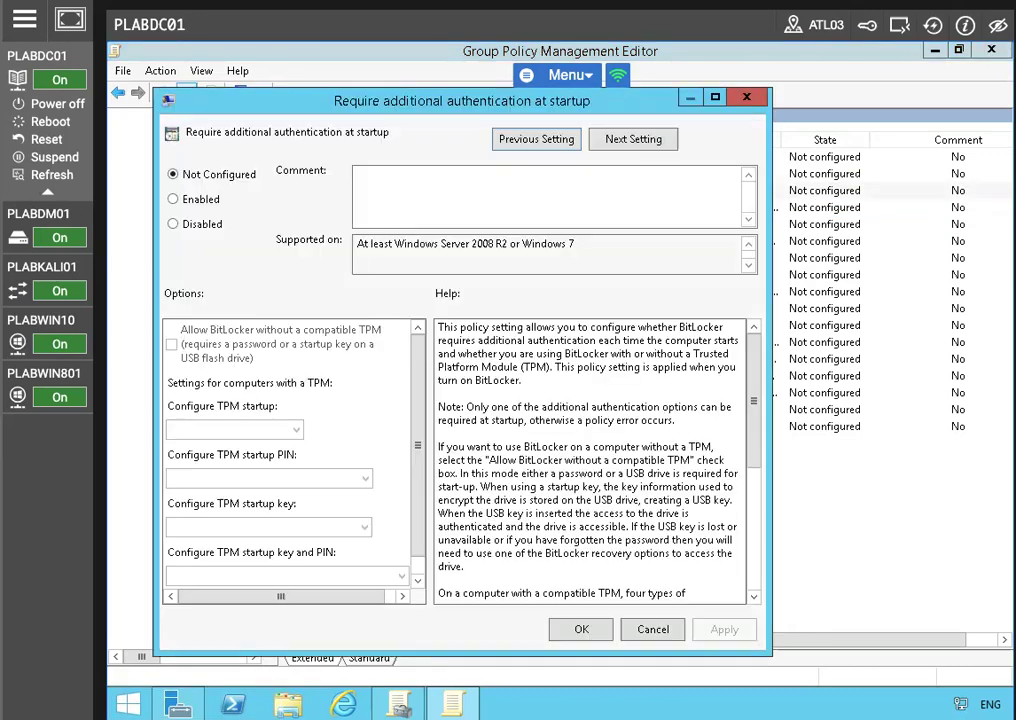
left_click(175, 200)
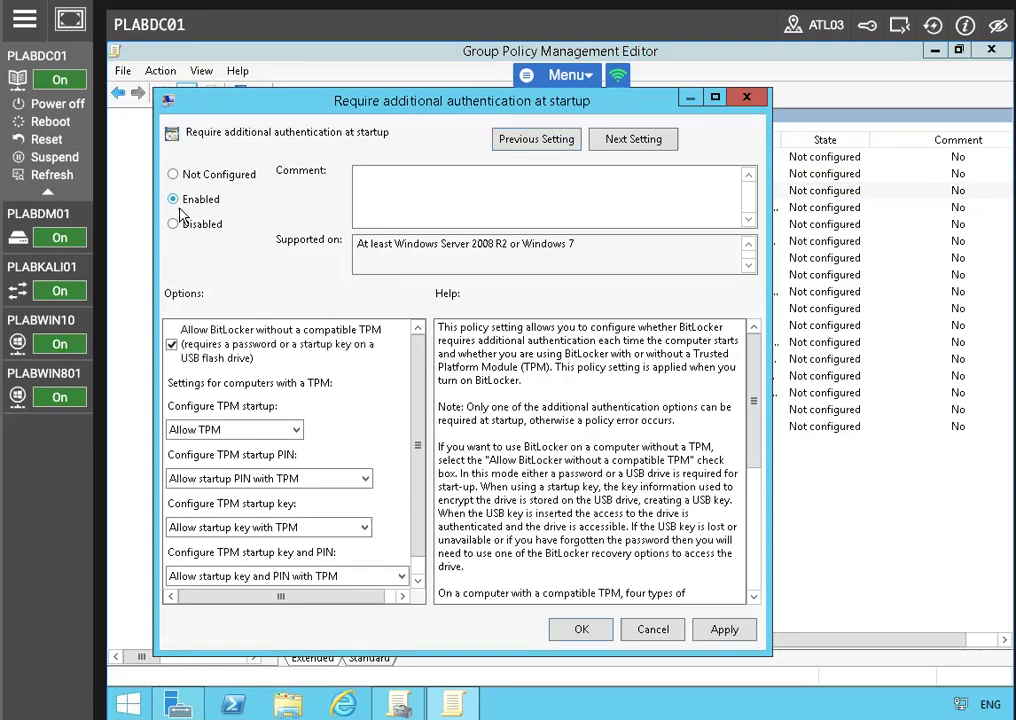
left_click(229, 438)
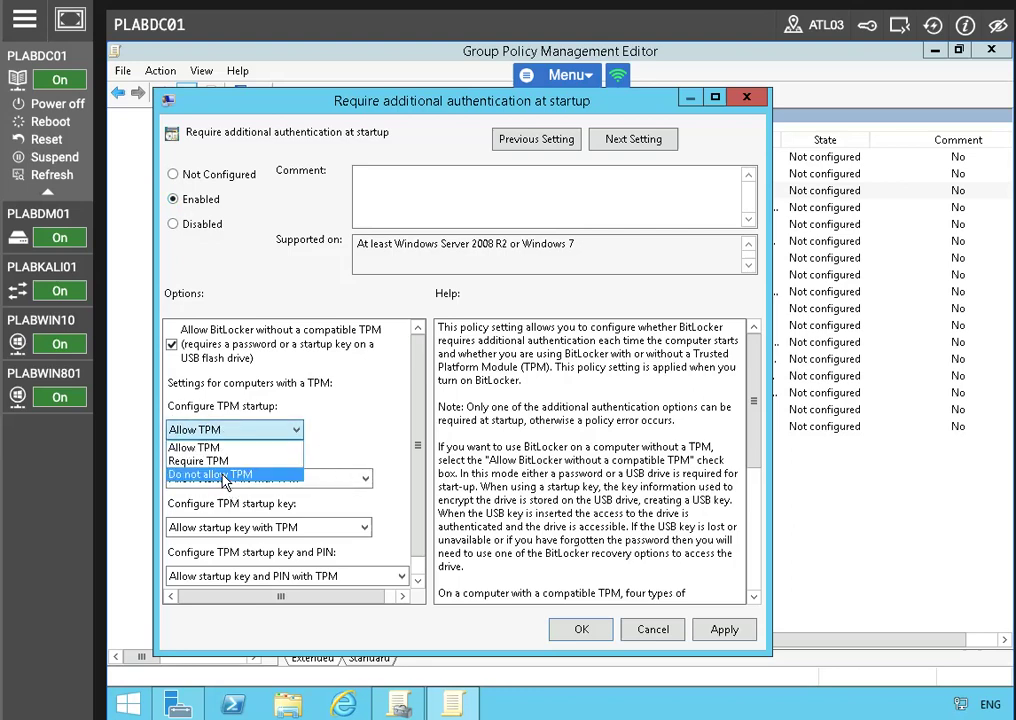
left_click(350, 392)
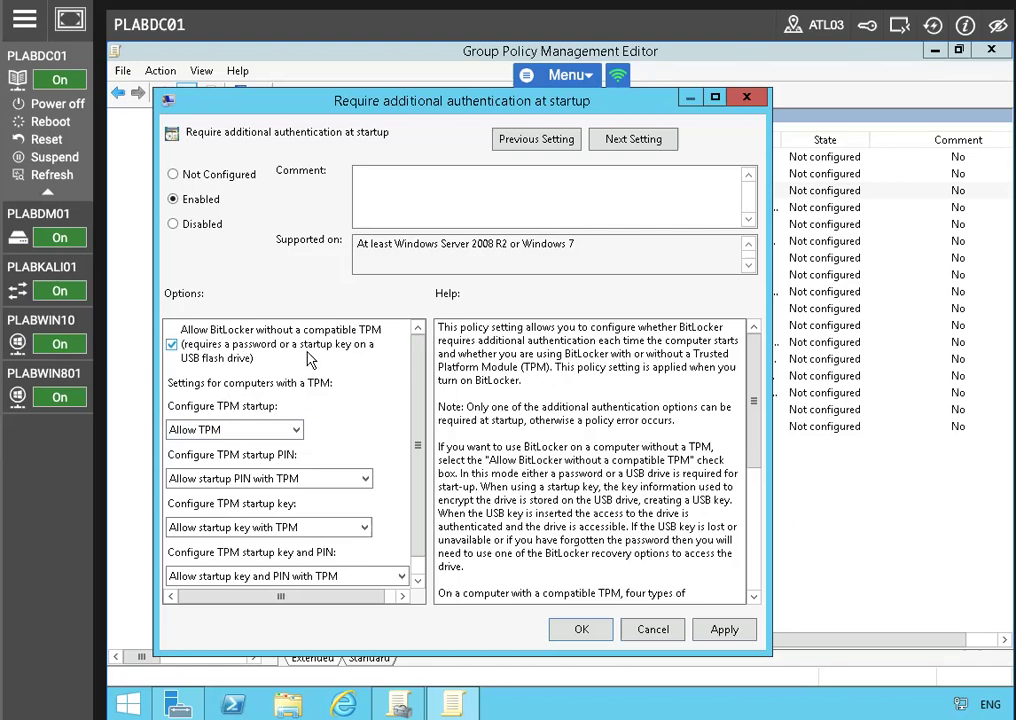
left_click(284, 430)
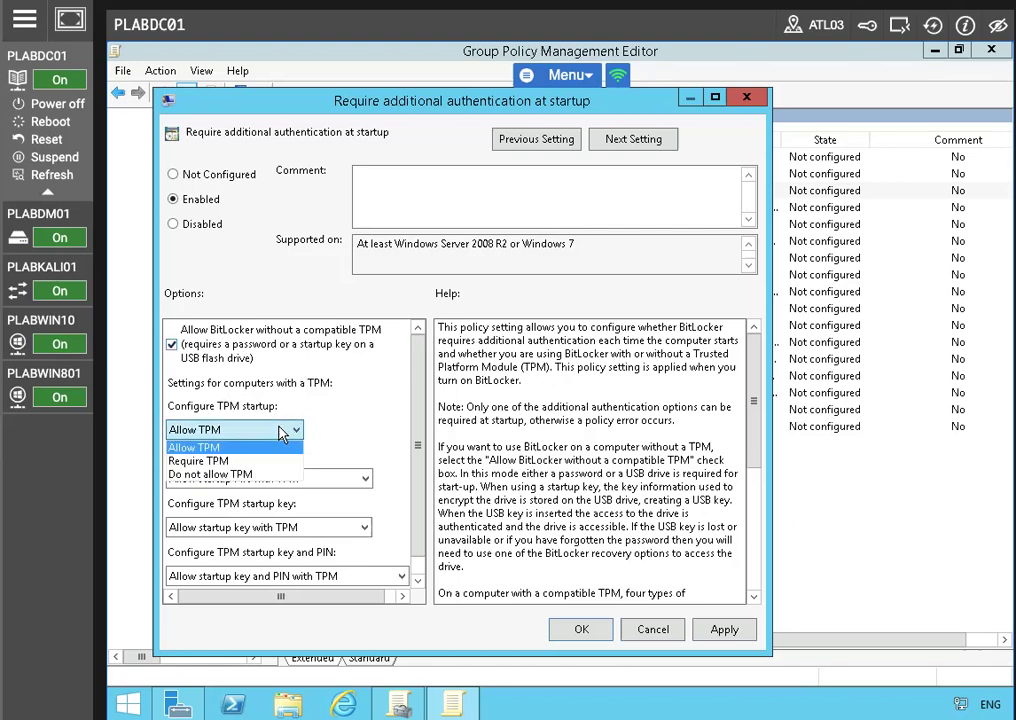
left_click(252, 476)
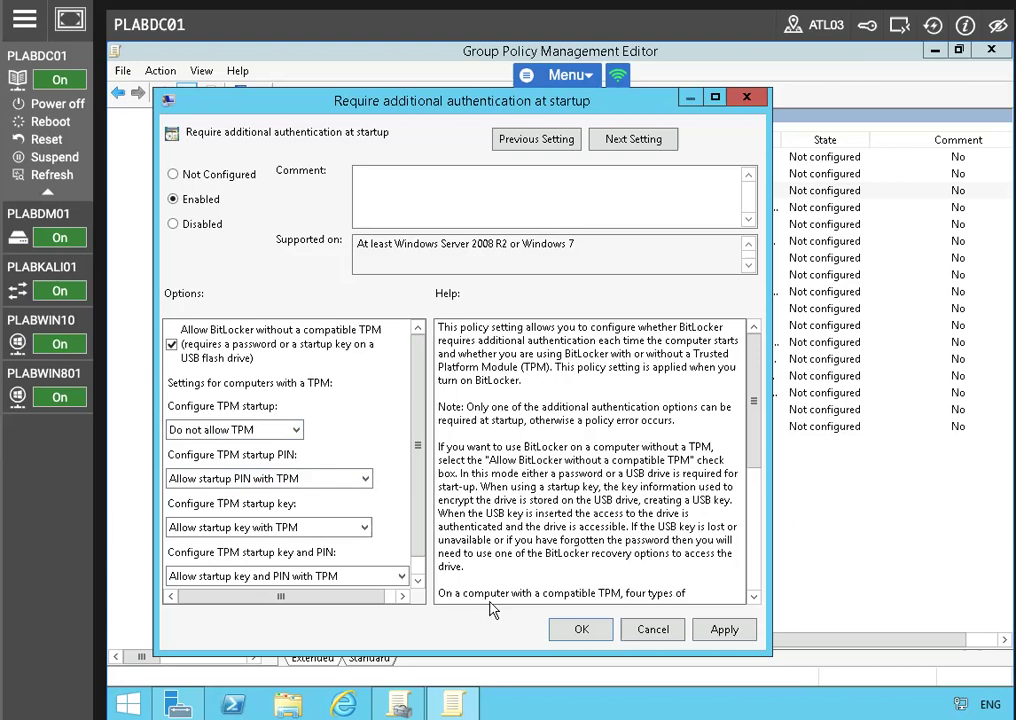
left_click(578, 630)
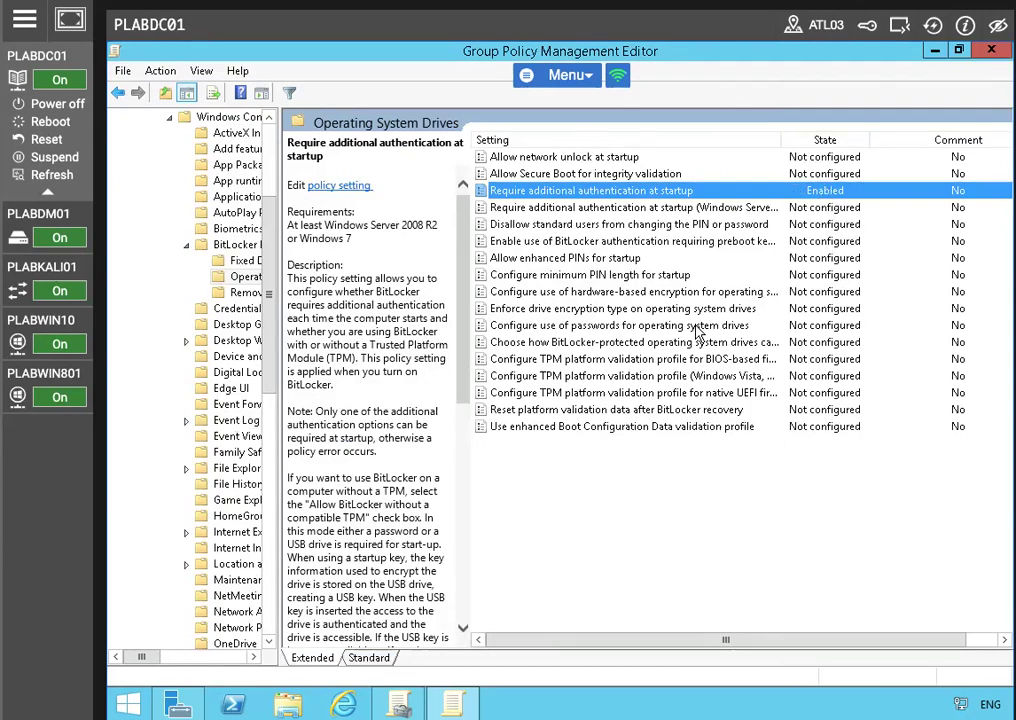
key("alt+F4")
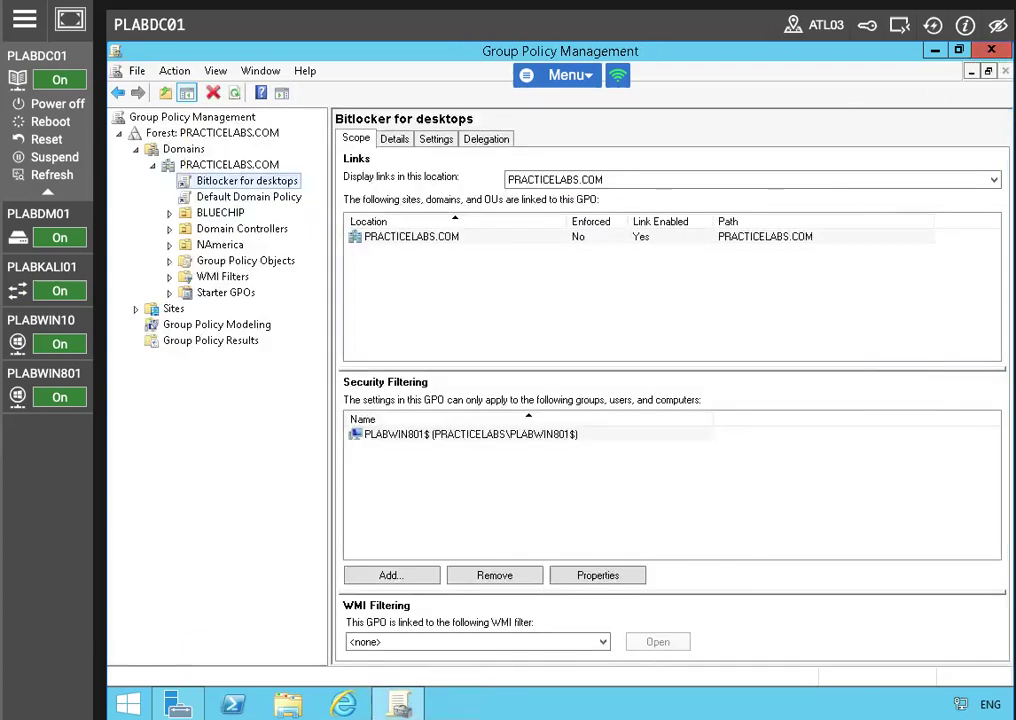
Close Group Policy Management and switch to the PLABWIN801 machine's desktop
left_click(988, 52)
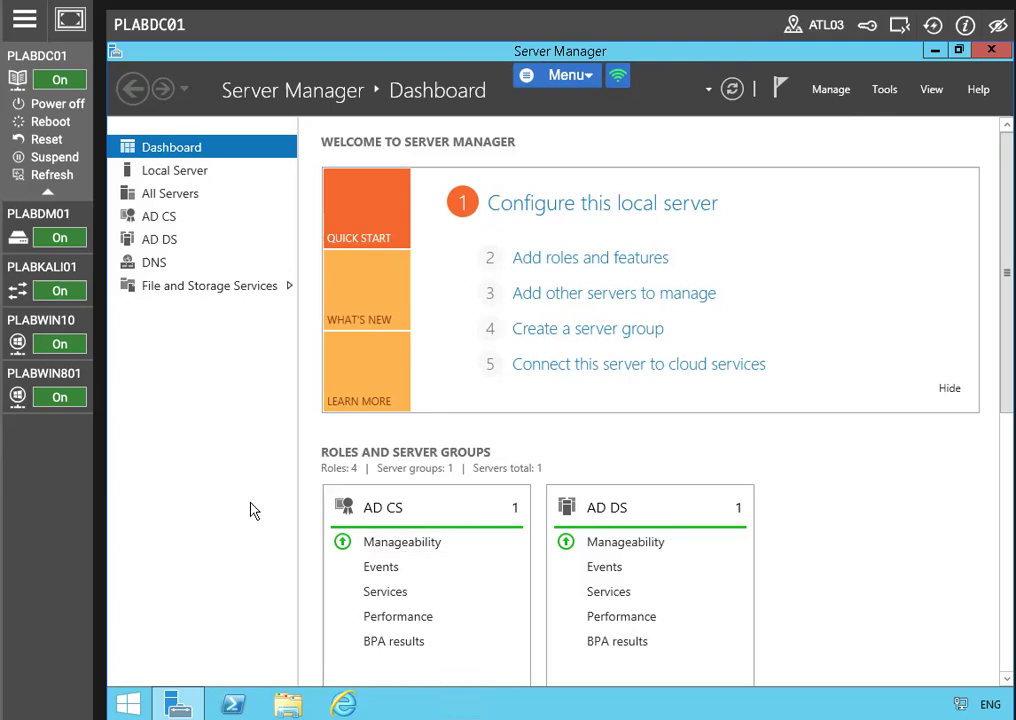
left_click(45, 373)
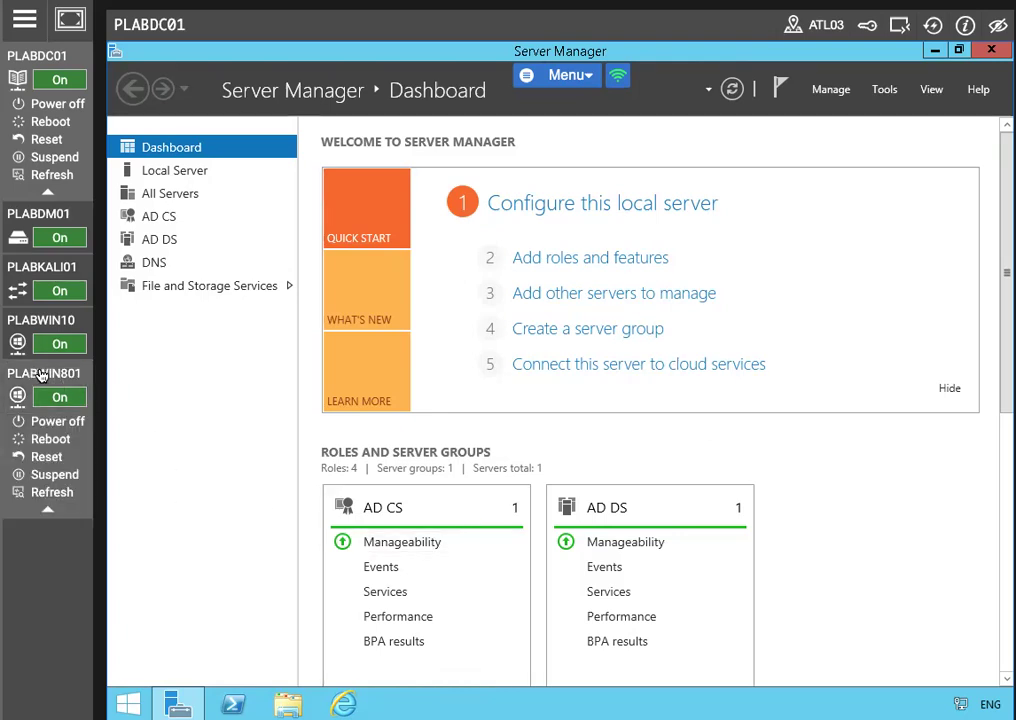
left_click(250, 673)
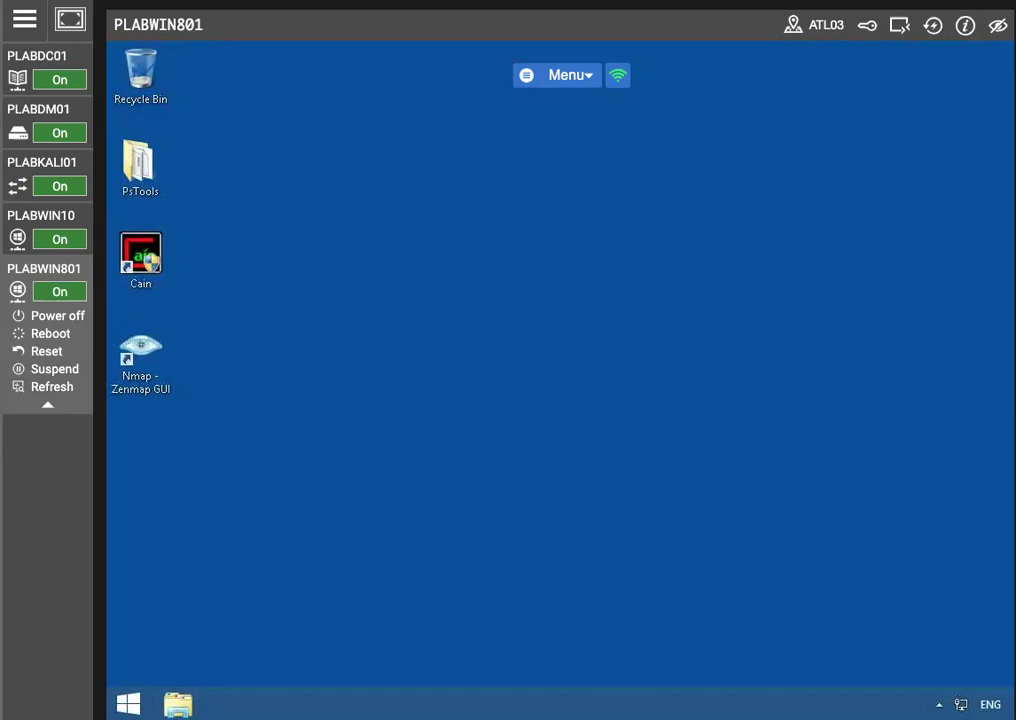
Open Computer Management for This PC, maximized, at Disk Management
left_click(178, 704)
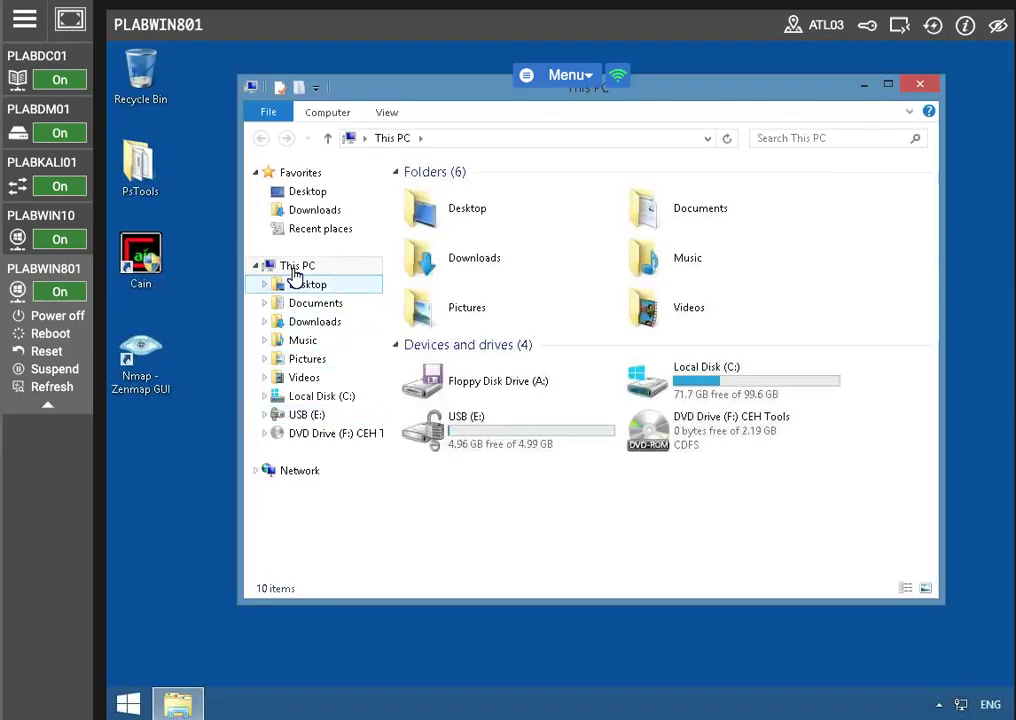
right_click(308, 266)
left_click(356, 301)
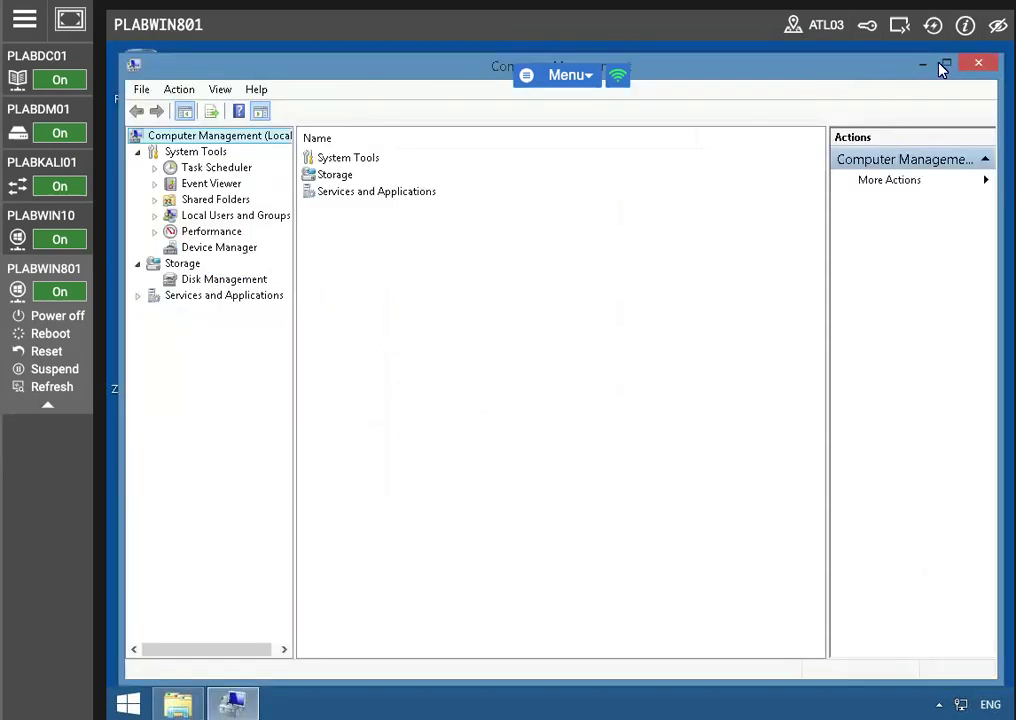
left_click(946, 63)
left_click(205, 262)
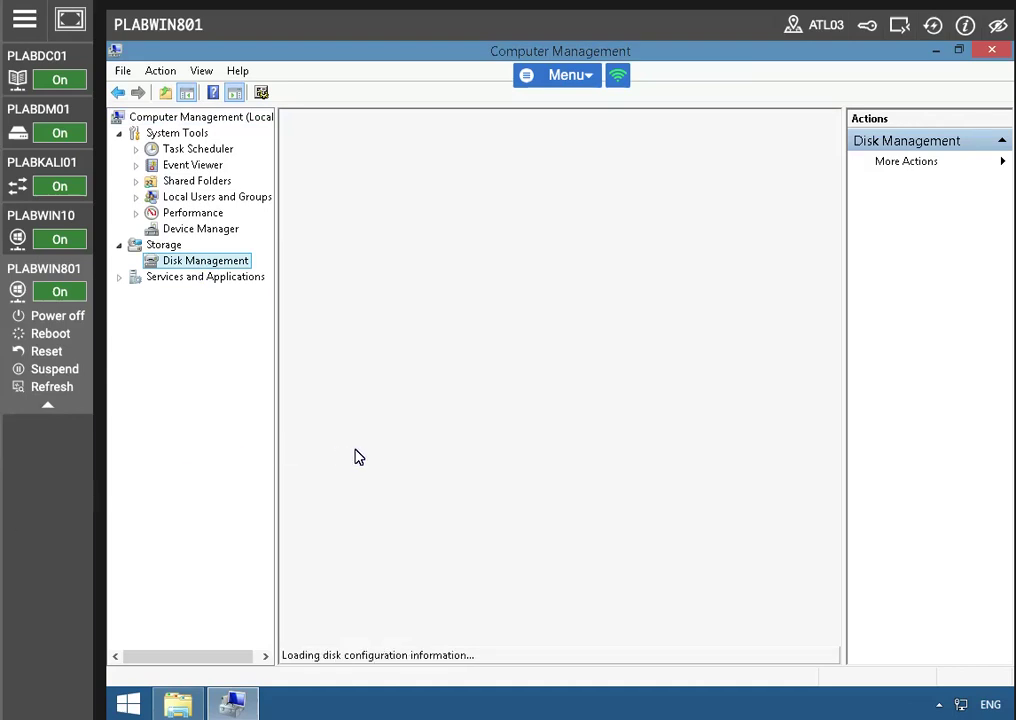
Shrink the C: volume by 50141 MB, leaving 48.97 GB unallocated on Disk 1
right_click(557, 527)
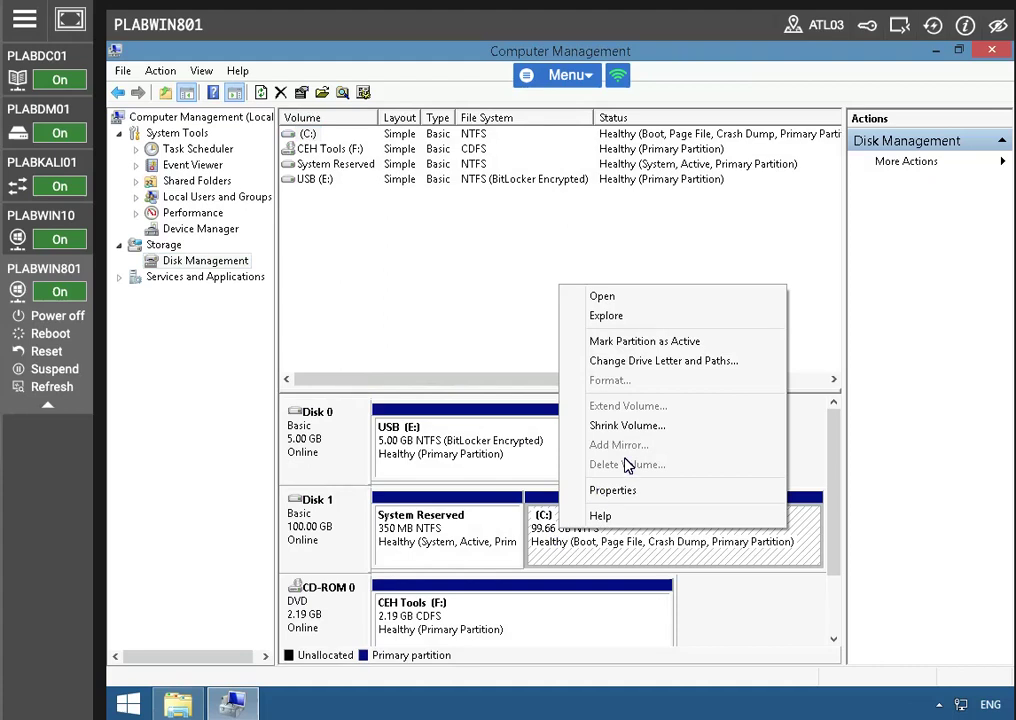
left_click(640, 427)
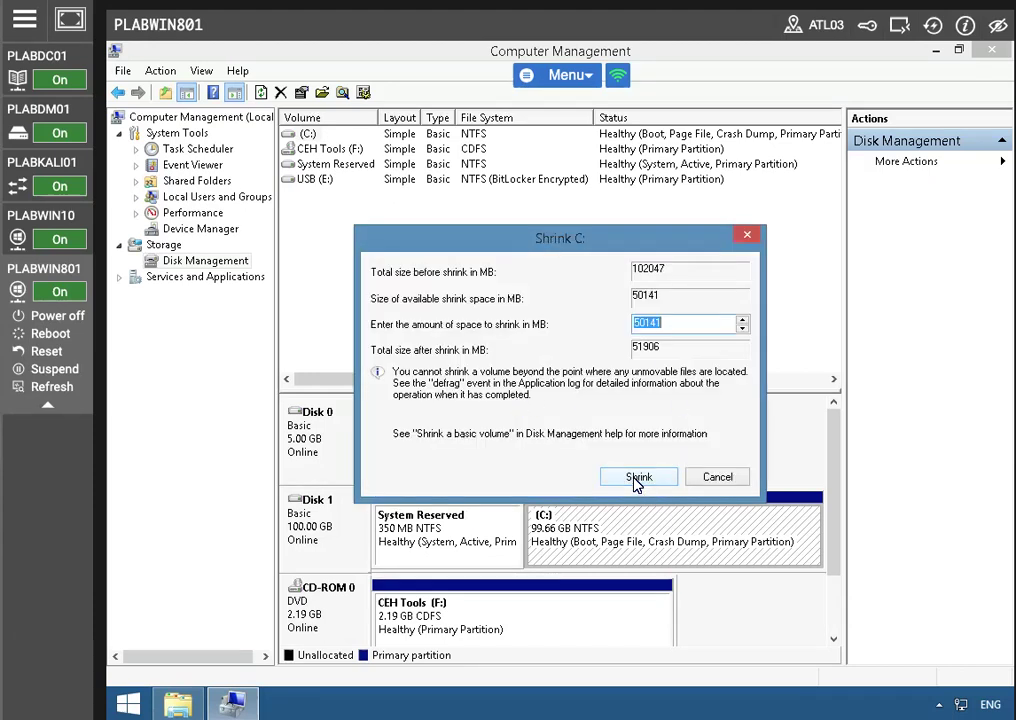
left_click(634, 478)
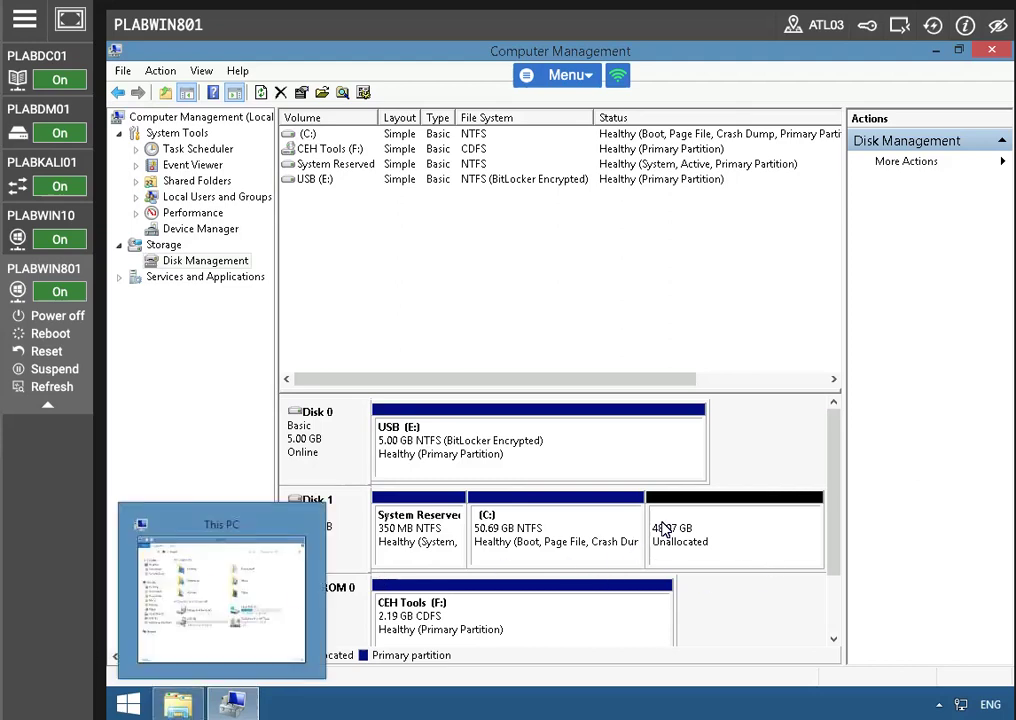
right_click(694, 515)
Create a full-size 50141 MB NTFS simple volume named New Volume with drive letter D
left_click(770, 527)
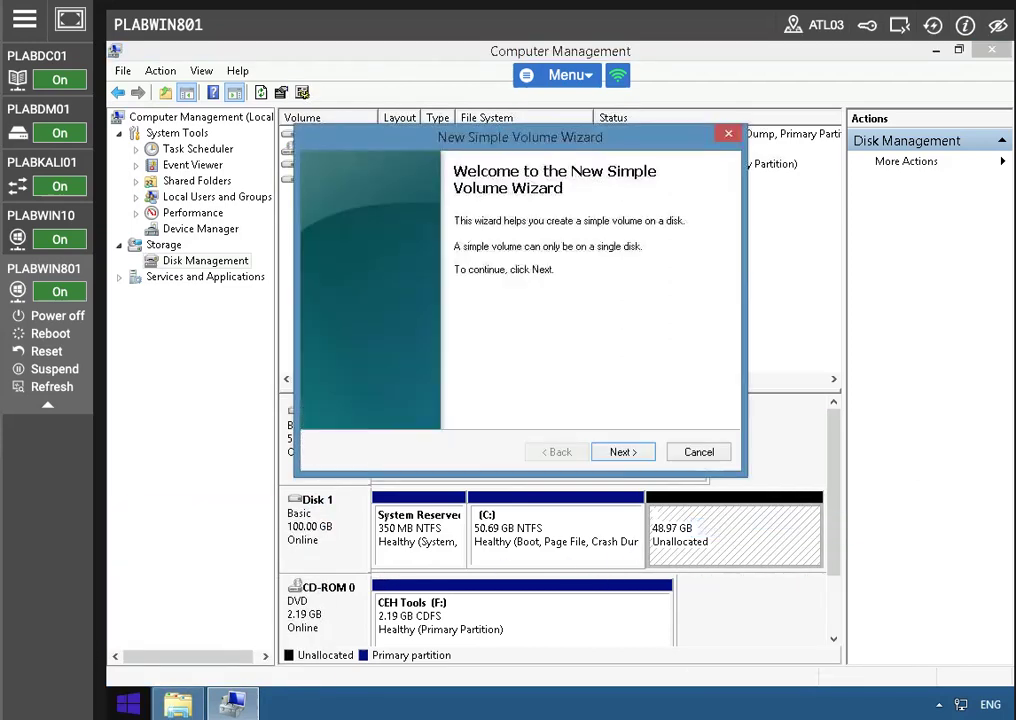
left_click(620, 452)
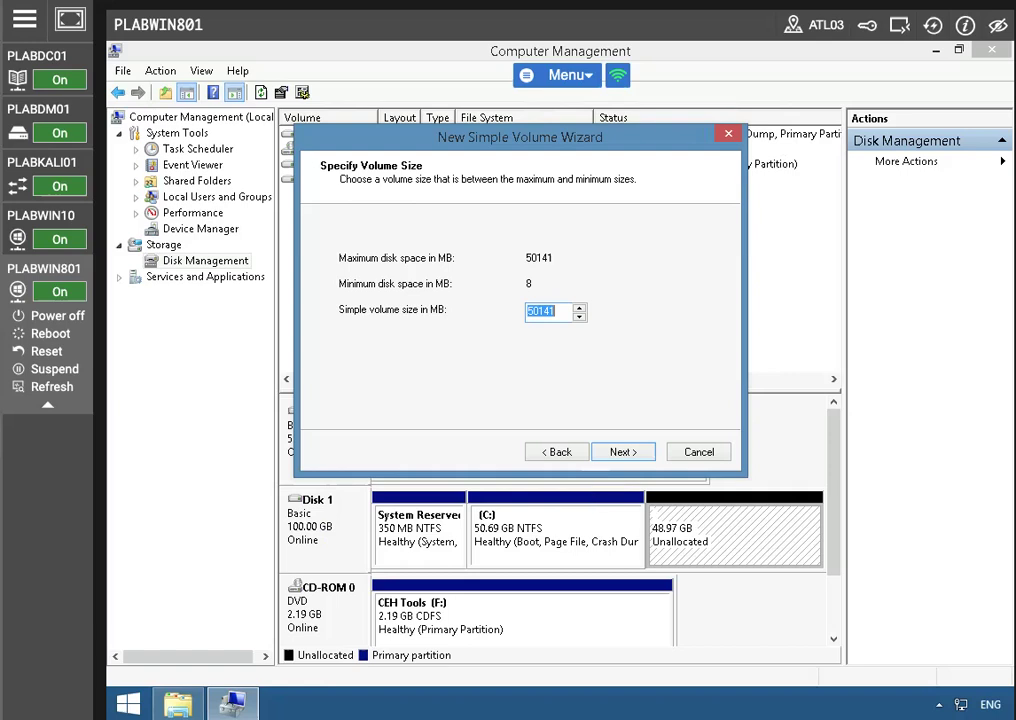
left_click(620, 452)
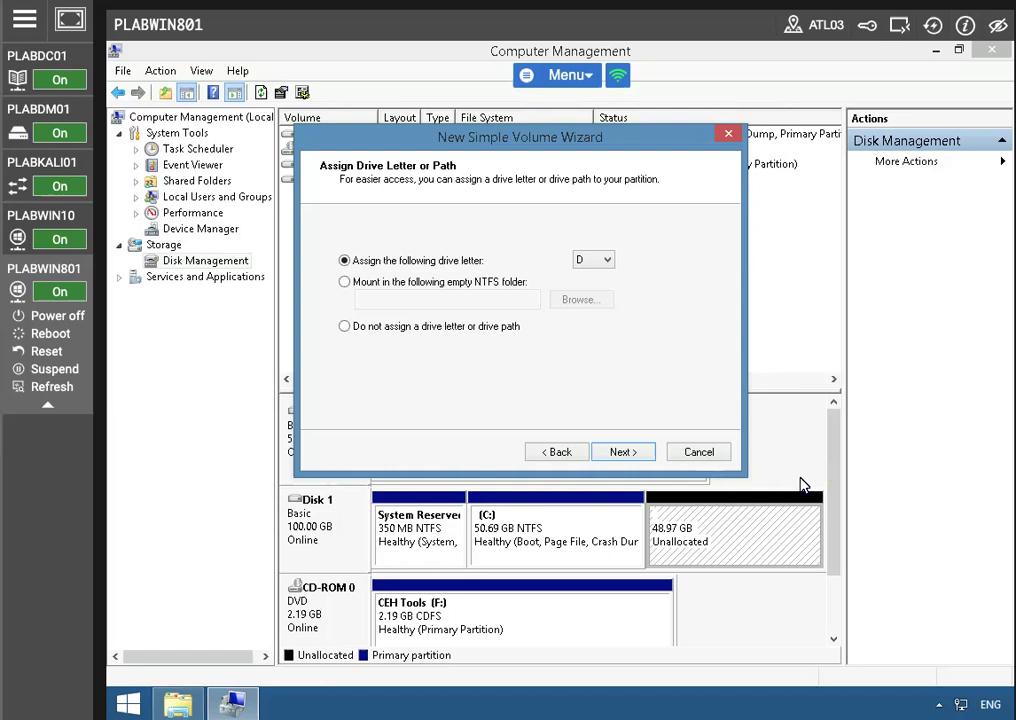
left_click(634, 457)
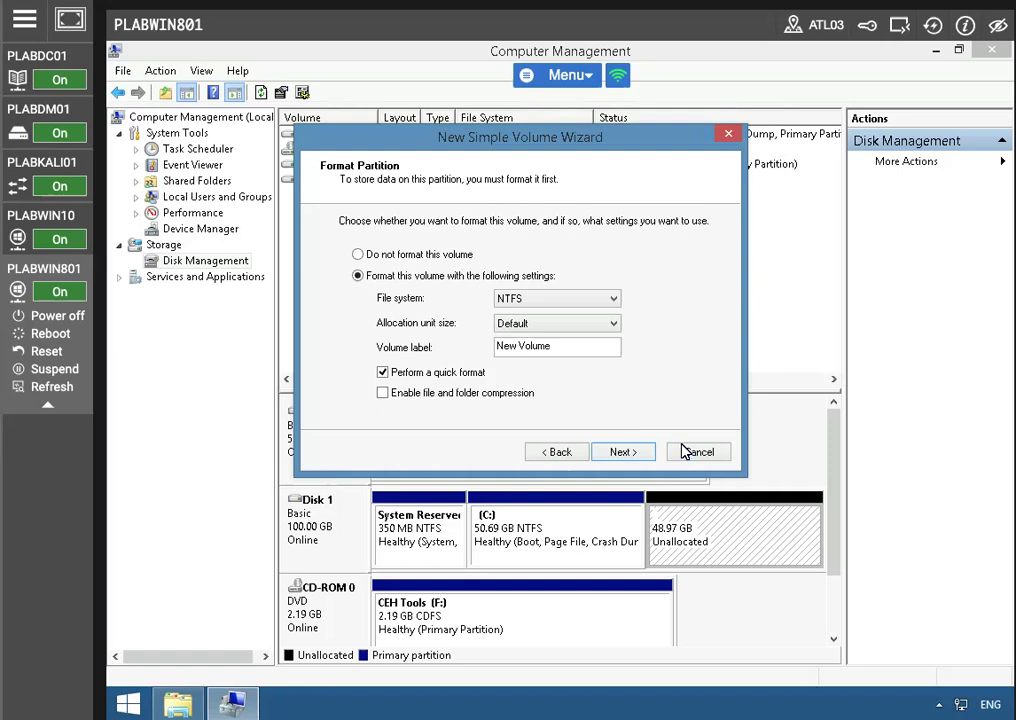
left_click(606, 458)
left_click(617, 452)
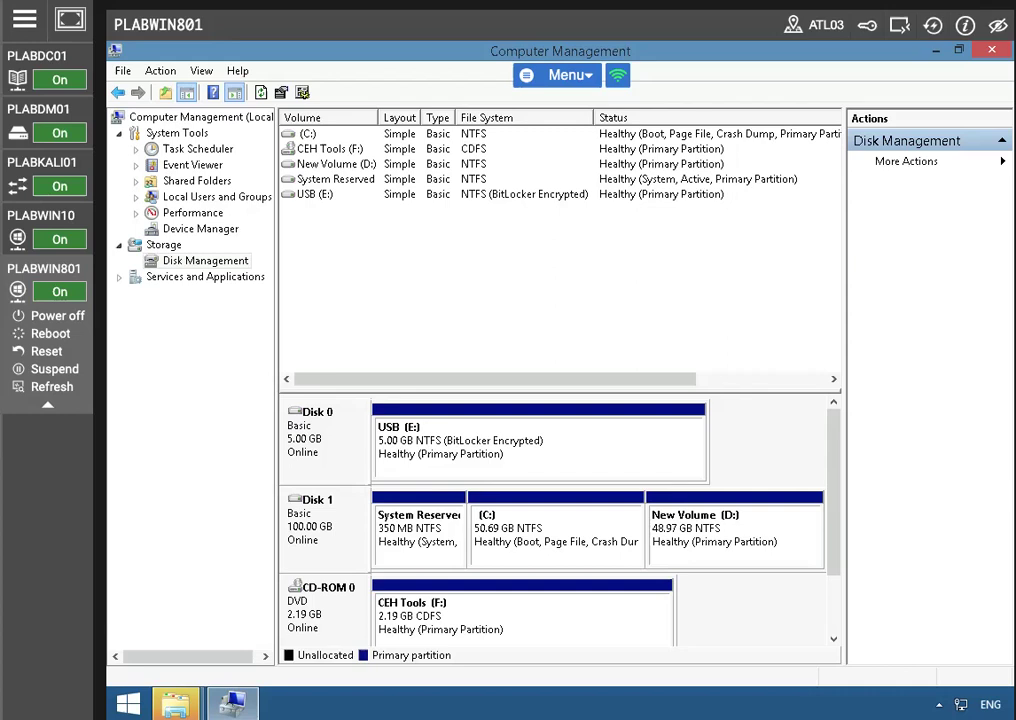
Open Command Prompt (Admin) and approve the elevation prompt
right_click(127, 704)
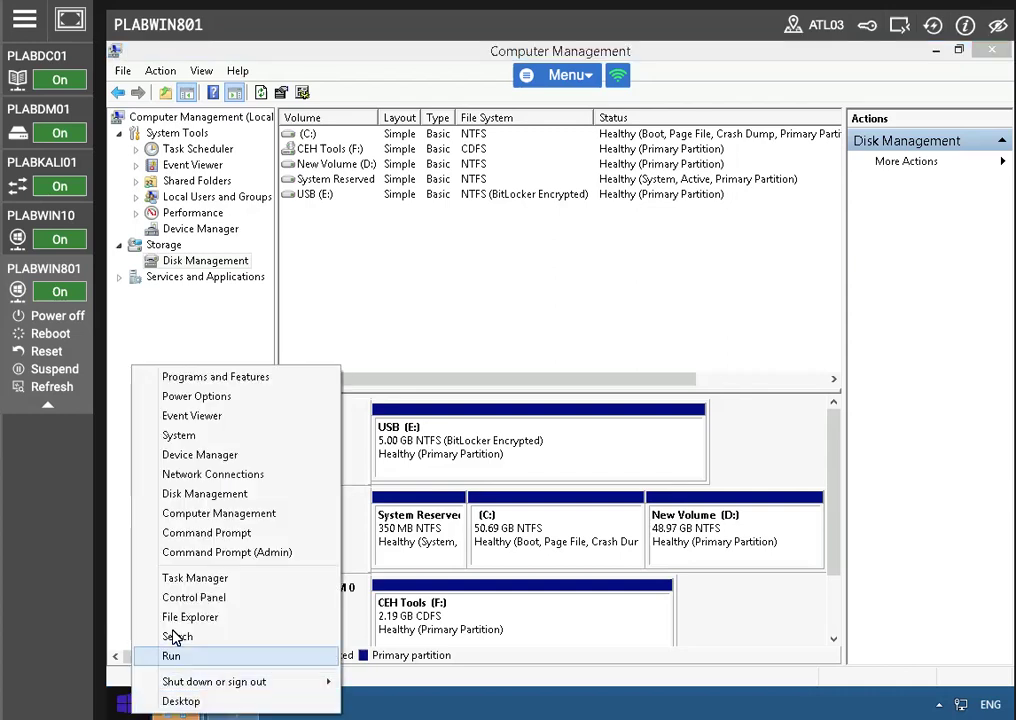
left_click(193, 552)
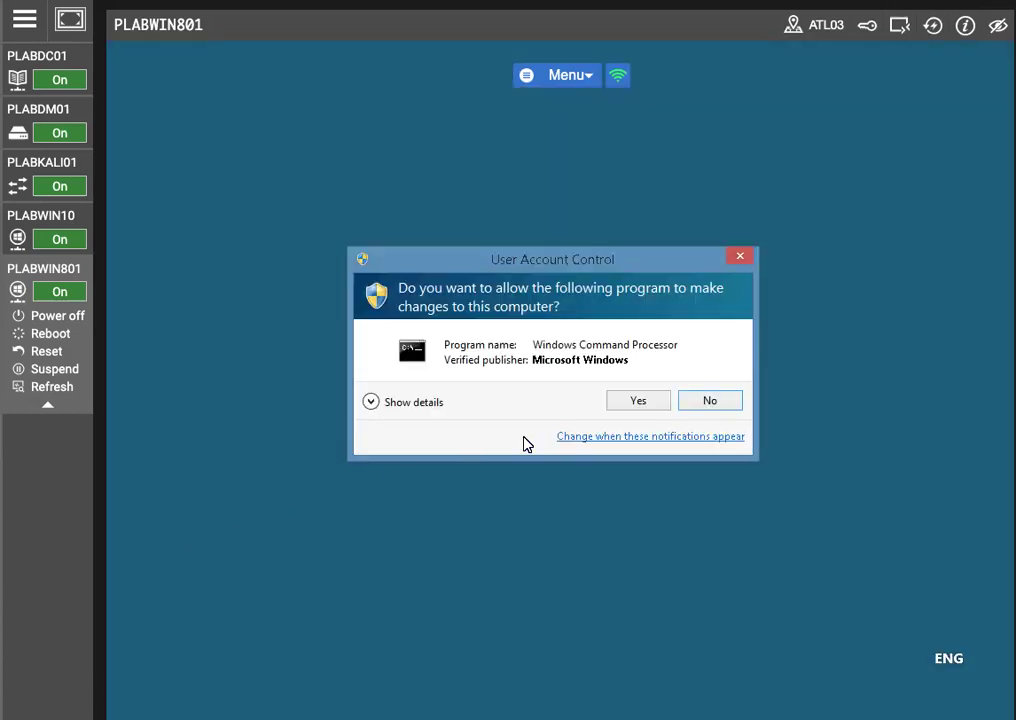
left_click(648, 404)
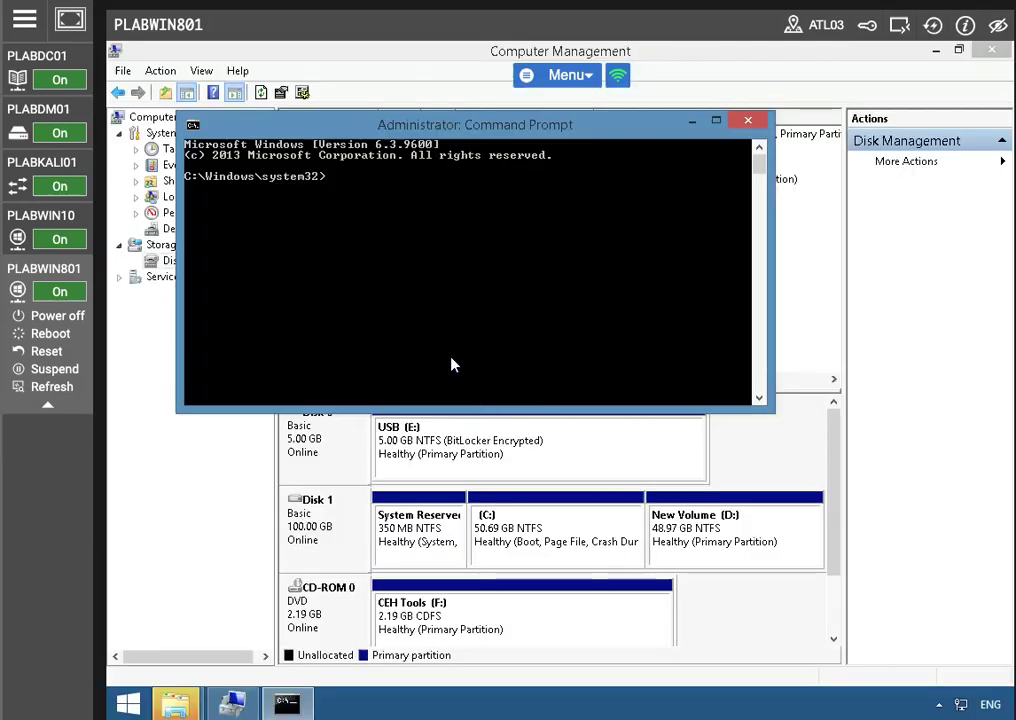
Run gpupdate /force to refresh Group Policy, then close the prompt
type("gup")
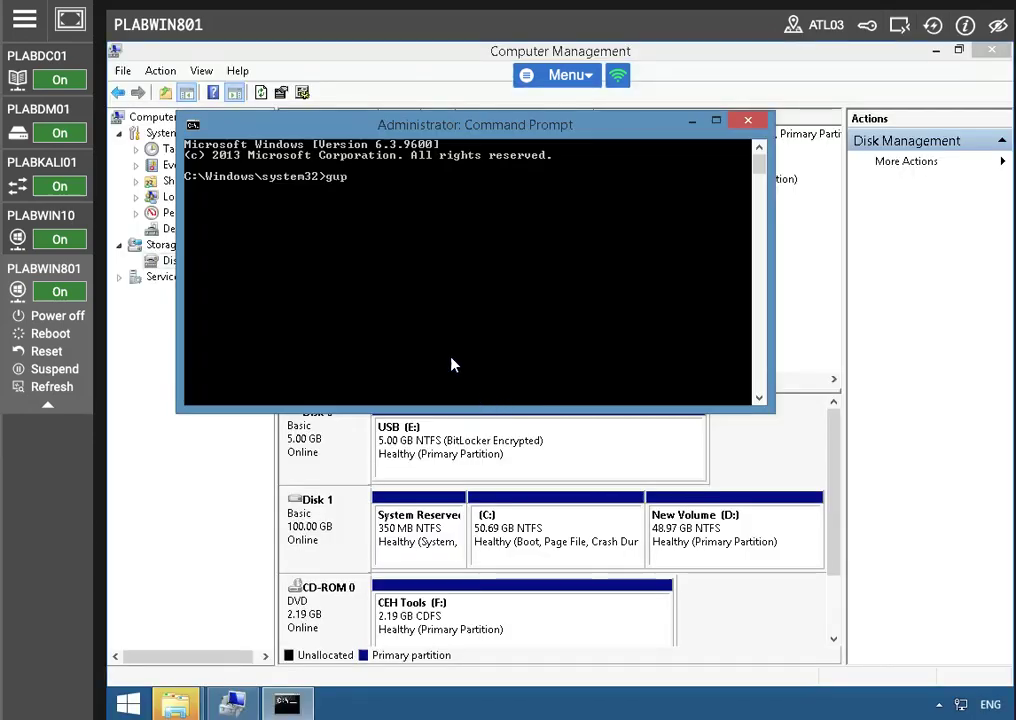
type("date")
key("Left")
key("Left")
key("Left")
key("Left")
key("Left")
key("Left")
type("p")
key("Right")
key("Right")
key("Right")
key("Right")
key("Right")
key("Right")
key("Right")
type("/force")
key("Return")
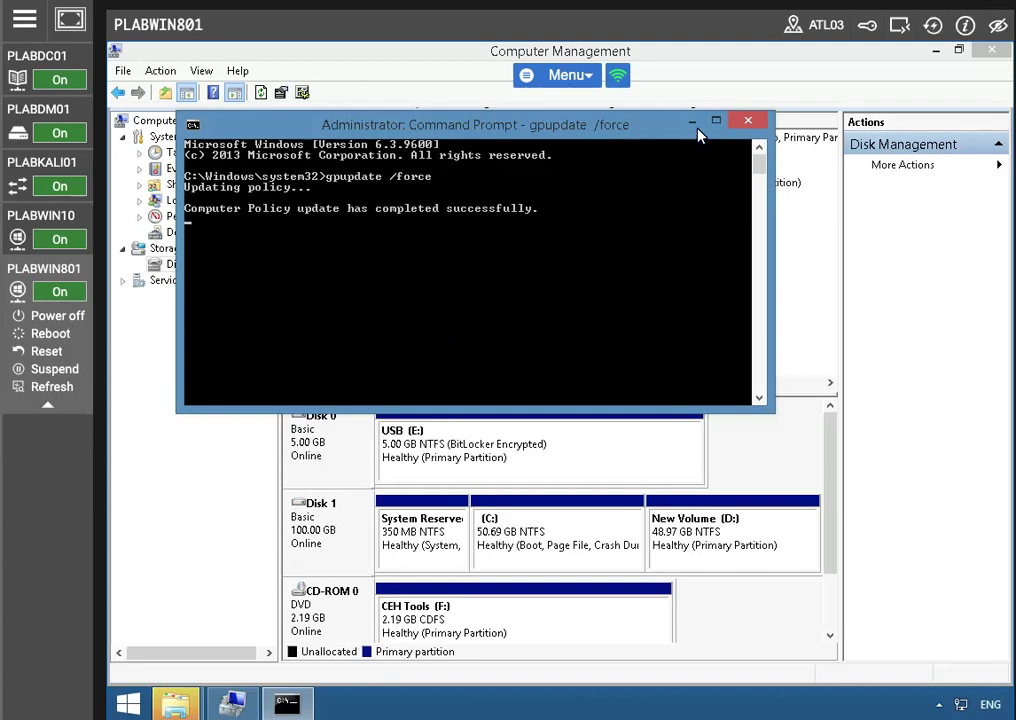
left_click(748, 123)
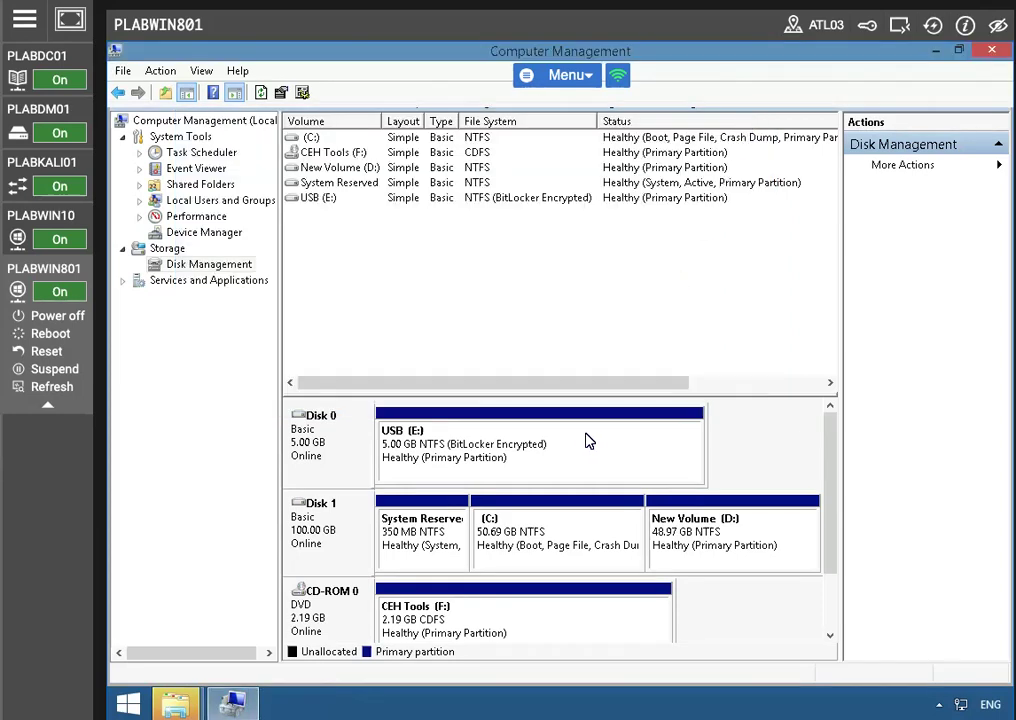
Cancel the drive D format prompt and show New Volume (D:)'s context menu with Turn on BitLocker
left_click(176, 704)
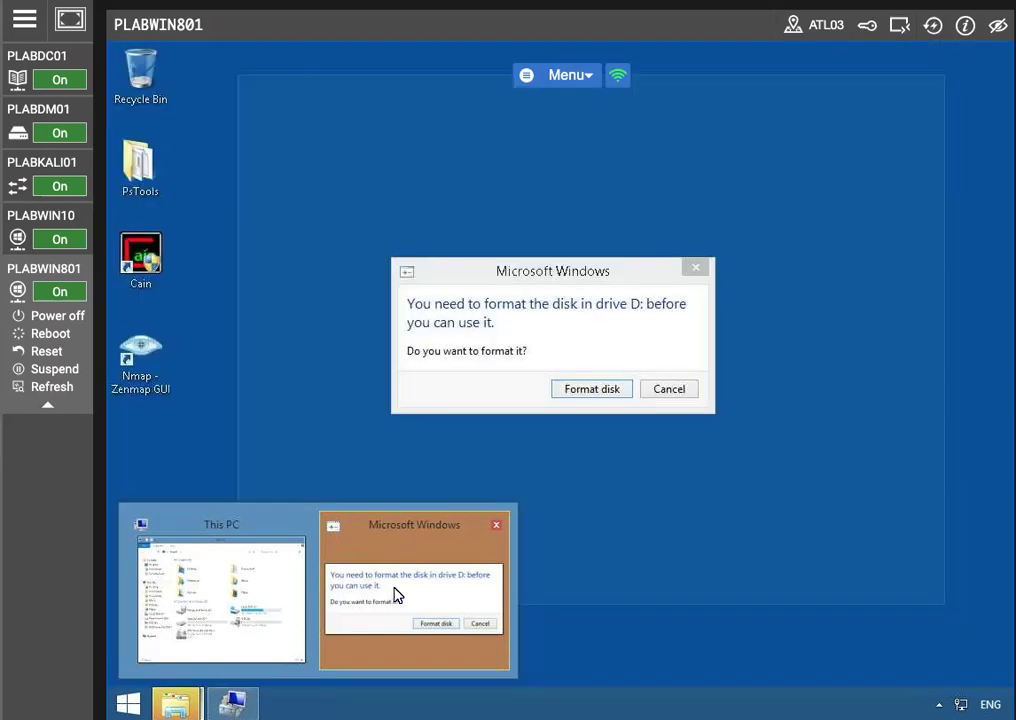
left_click(396, 596)
left_click(658, 390)
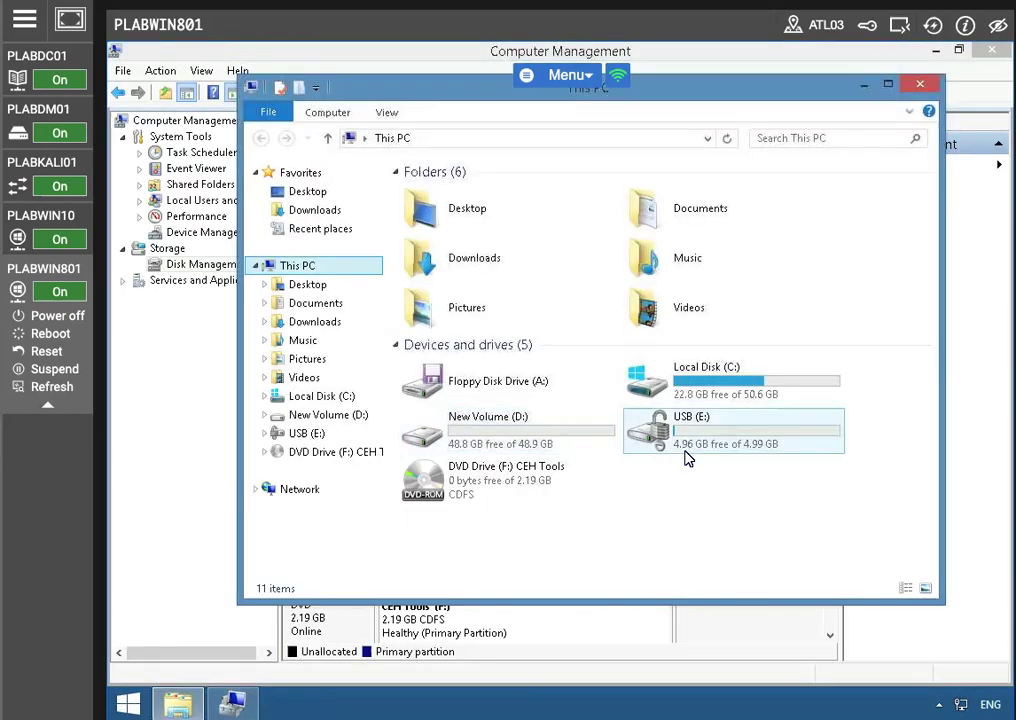
left_click(501, 430)
right_click(501, 429)
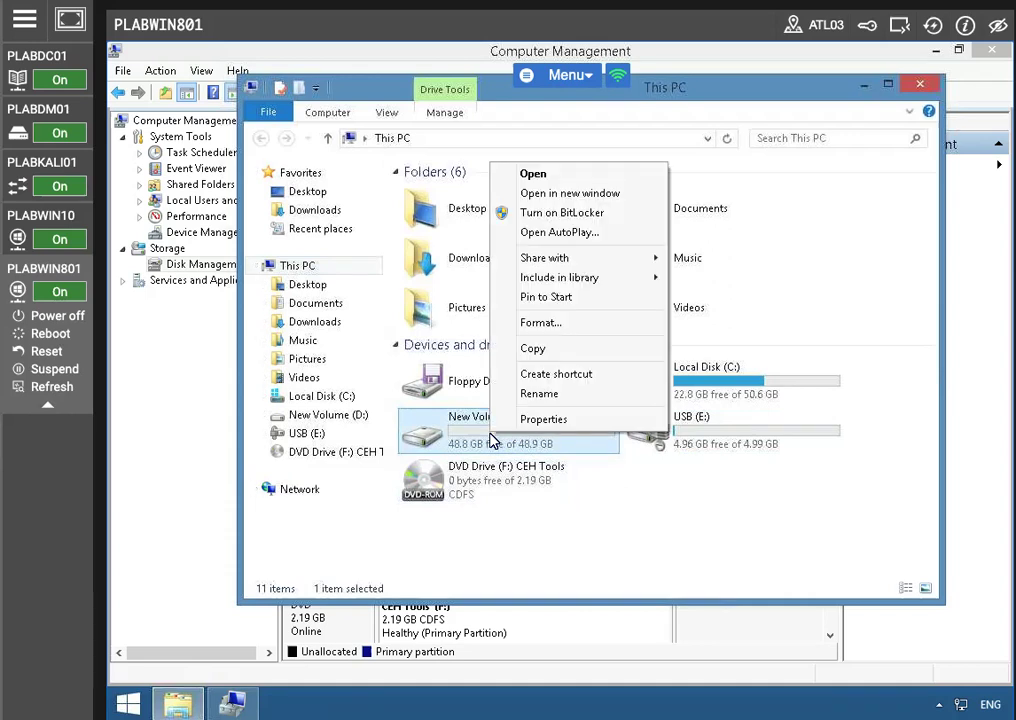
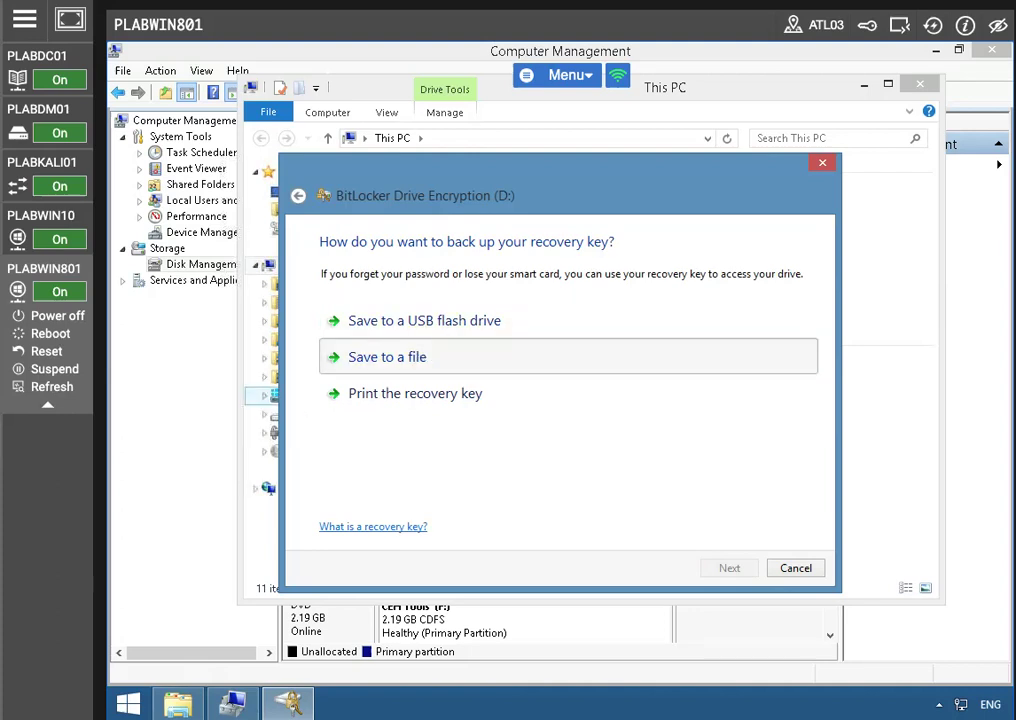
Save drive D:'s recovery key as a text file in Documents on this PC, then continue
left_click(387, 357)
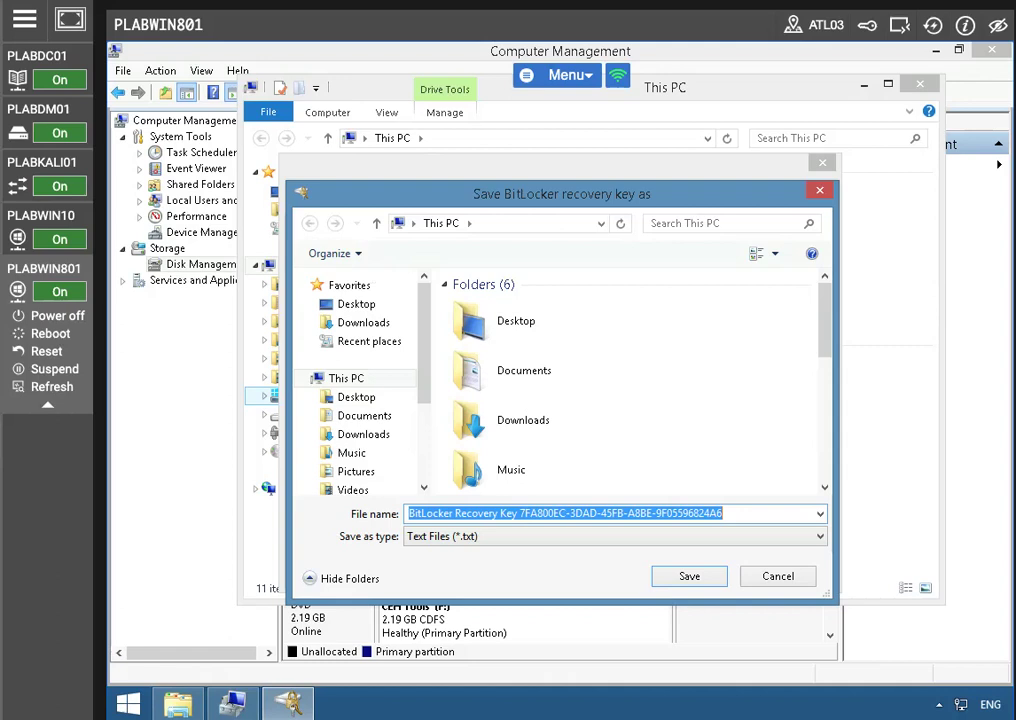
double_click(510, 372)
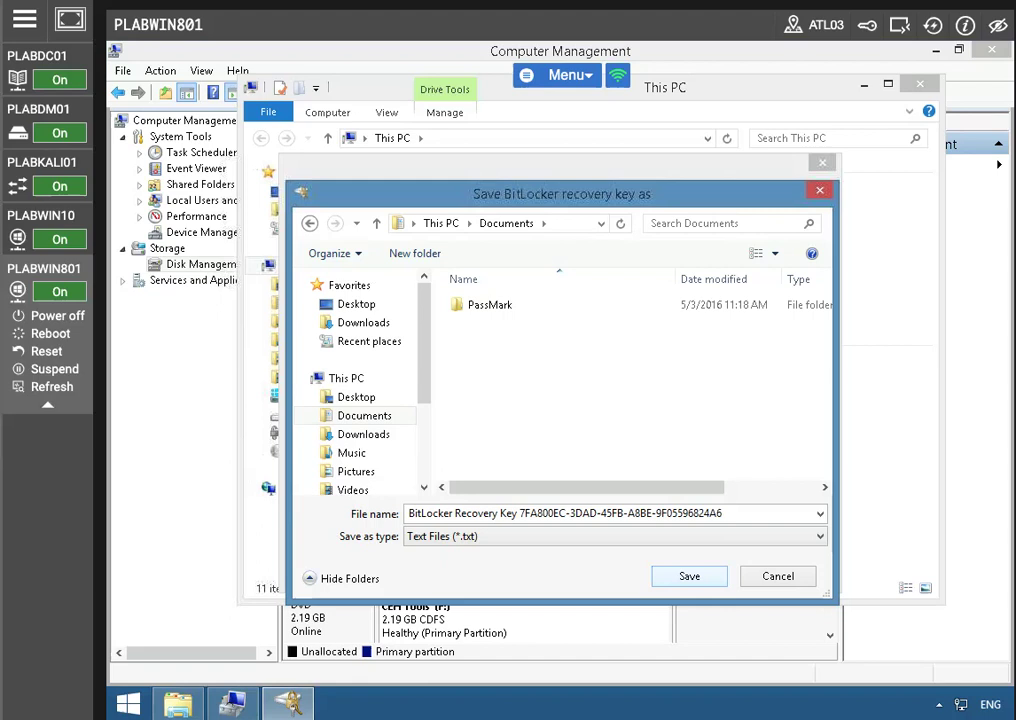
left_click(689, 576)
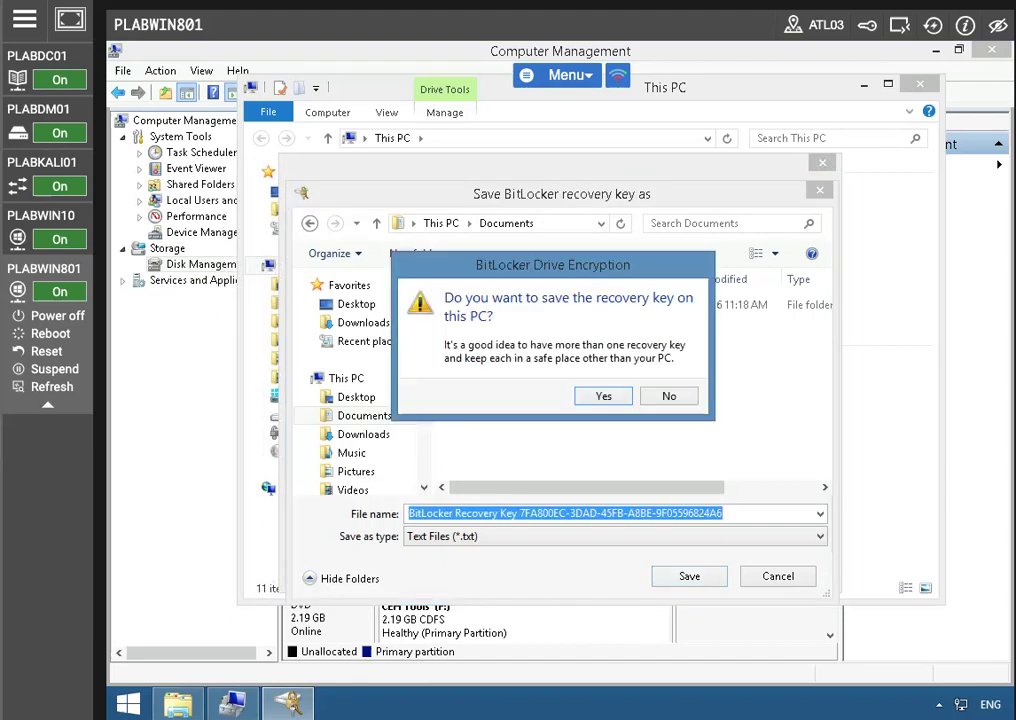
key("Return")
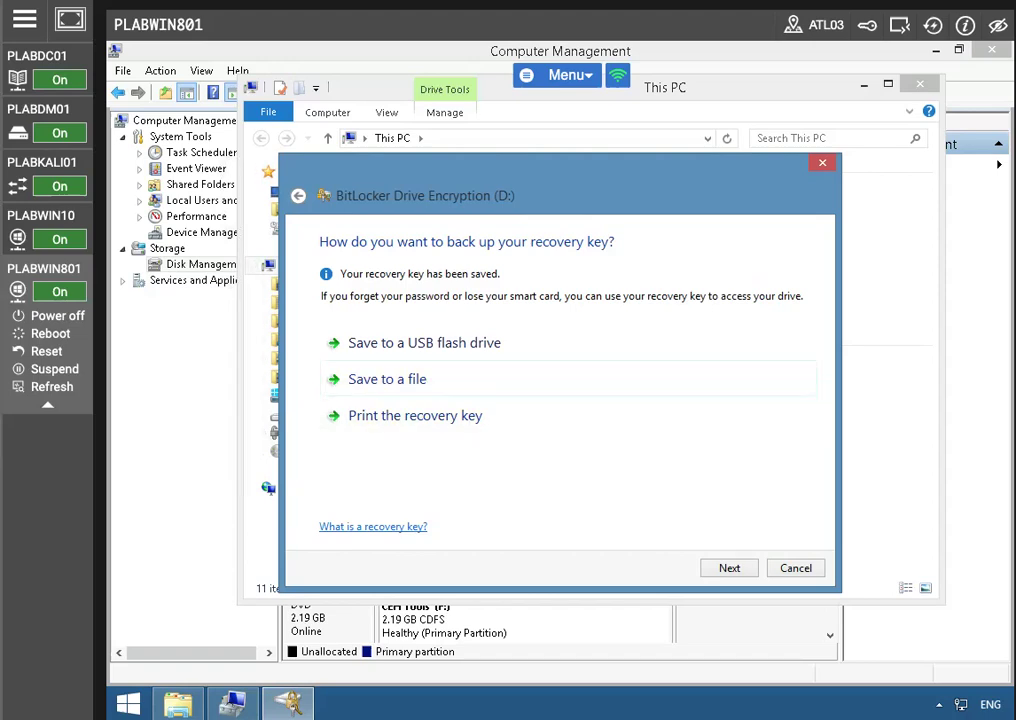
key("Return")
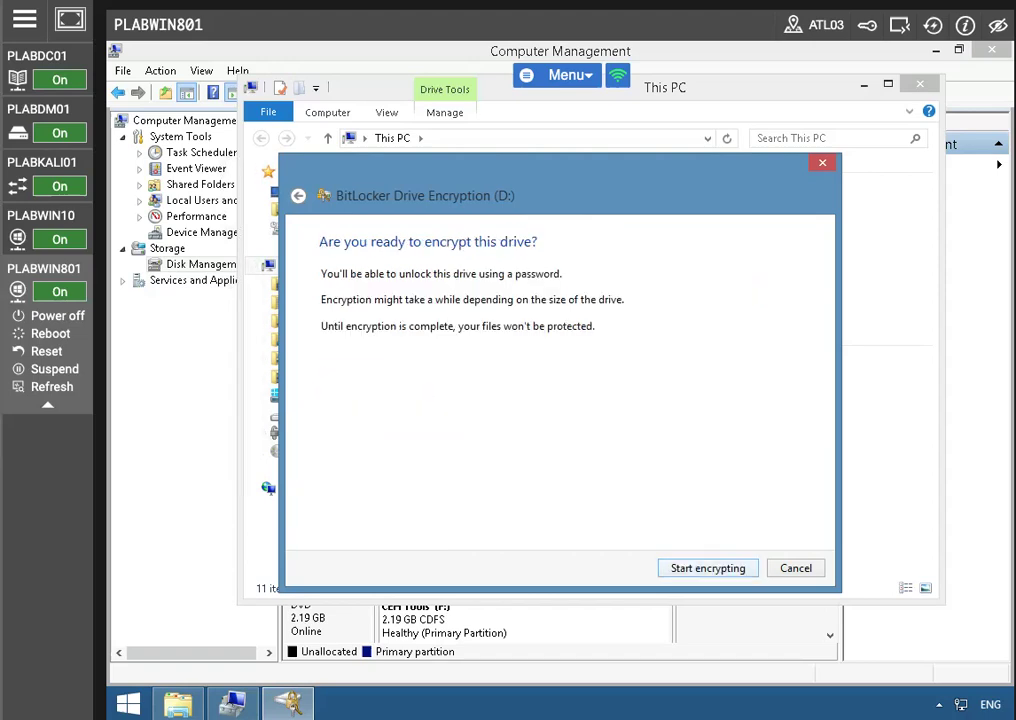
Encrypt drive D: and close the 'Encryption of D: is complete' notice
key("Return")
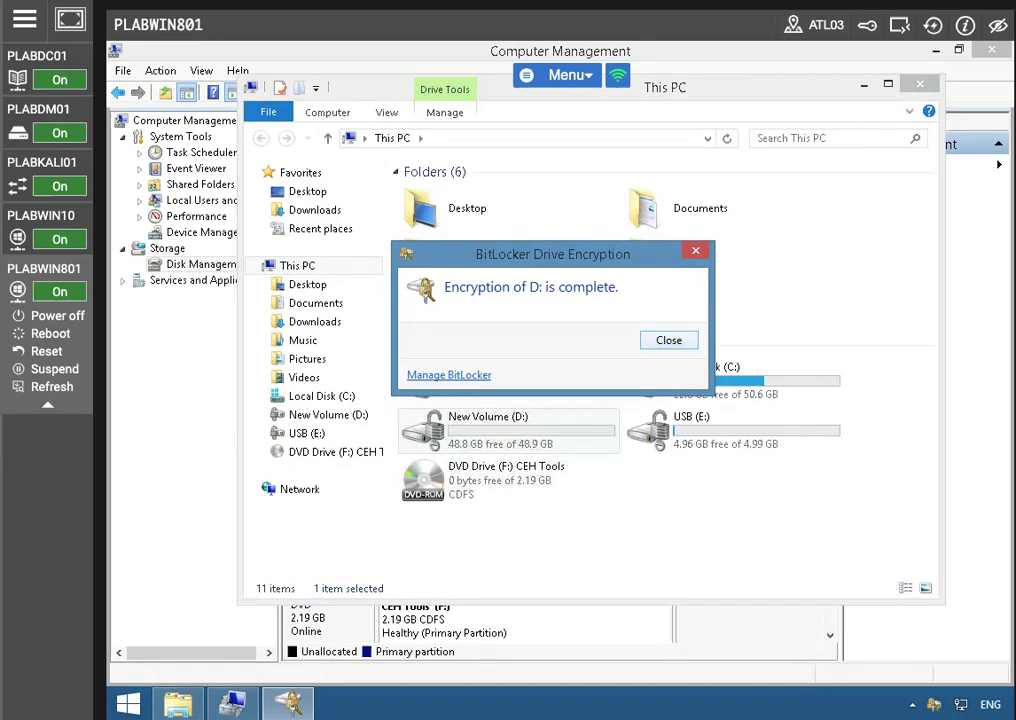
key("Return")
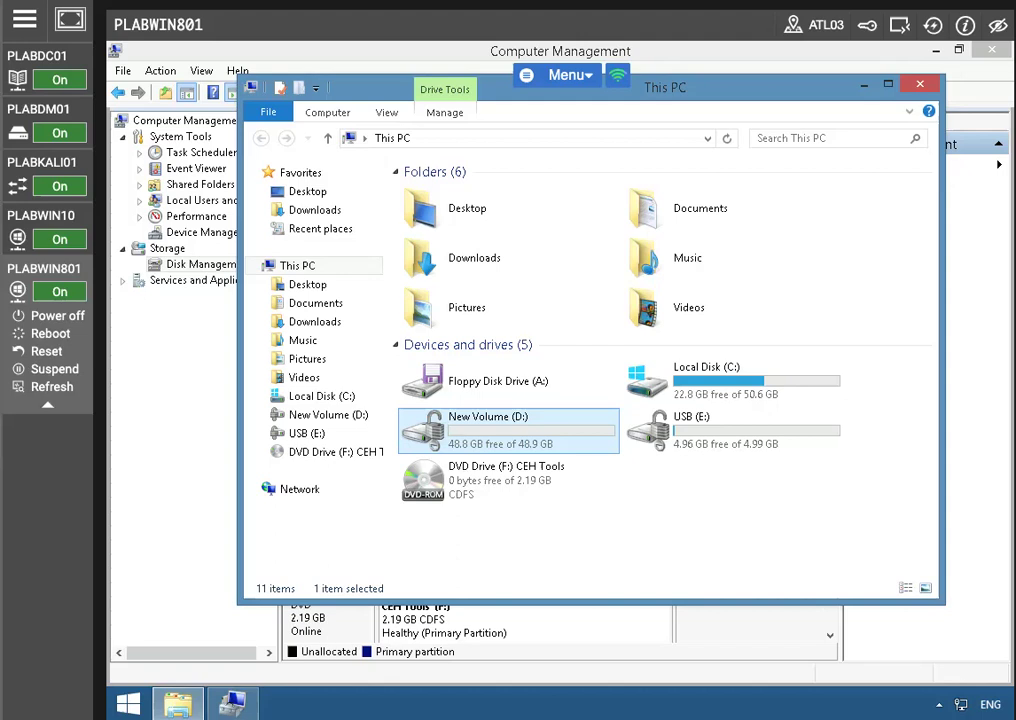
right_click(467, 442)
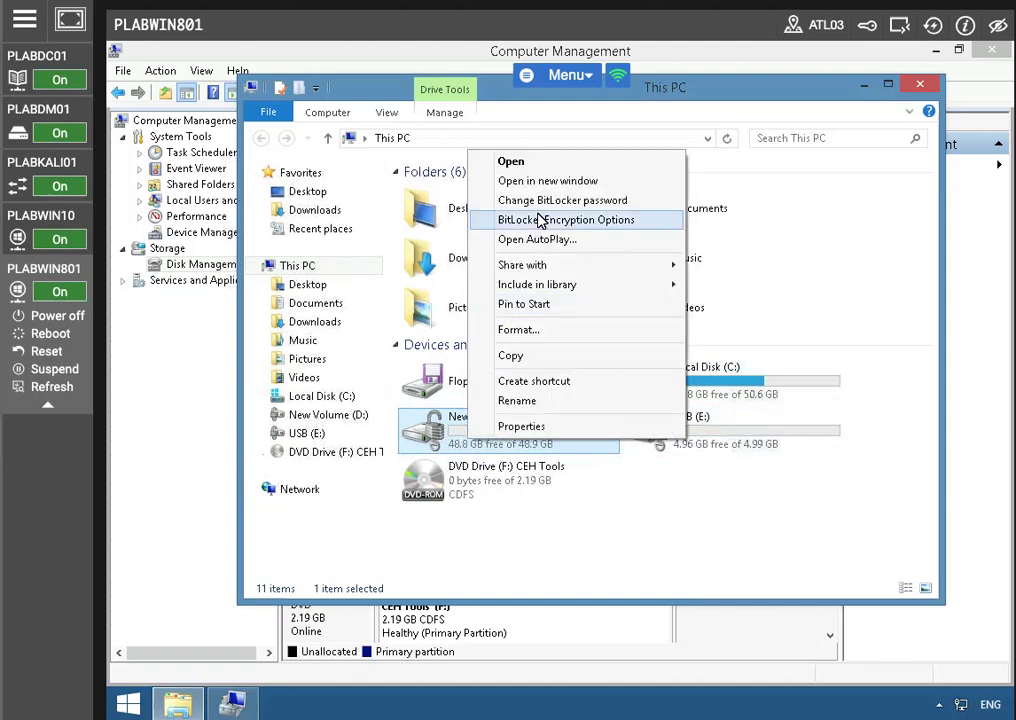
left_click(553, 220)
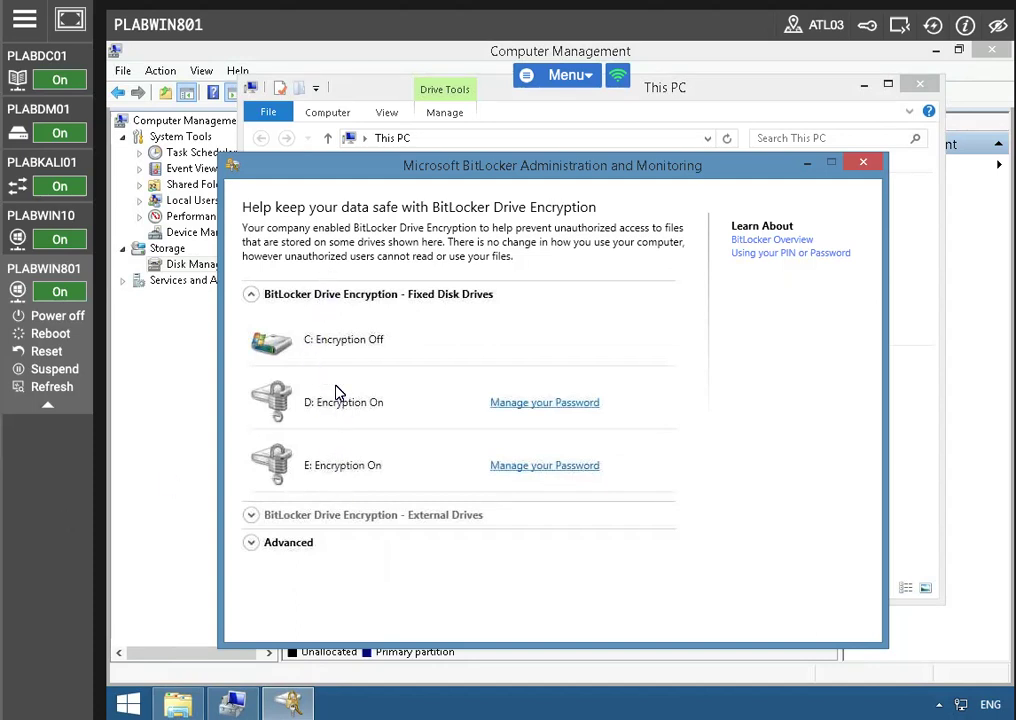
left_click(296, 546)
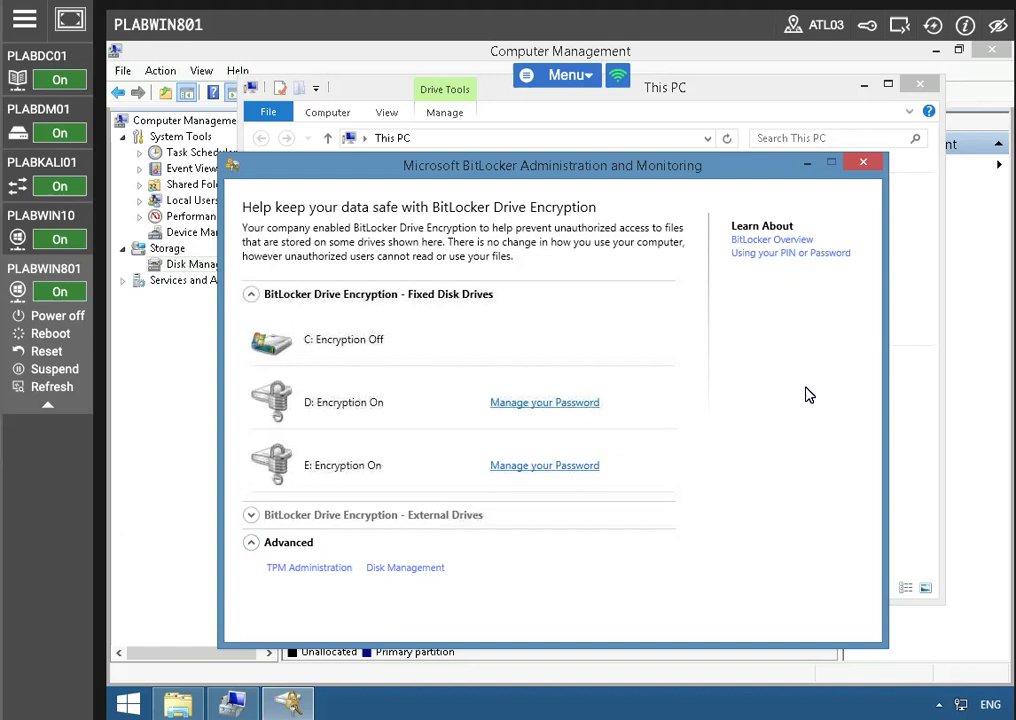
left_click(862, 162)
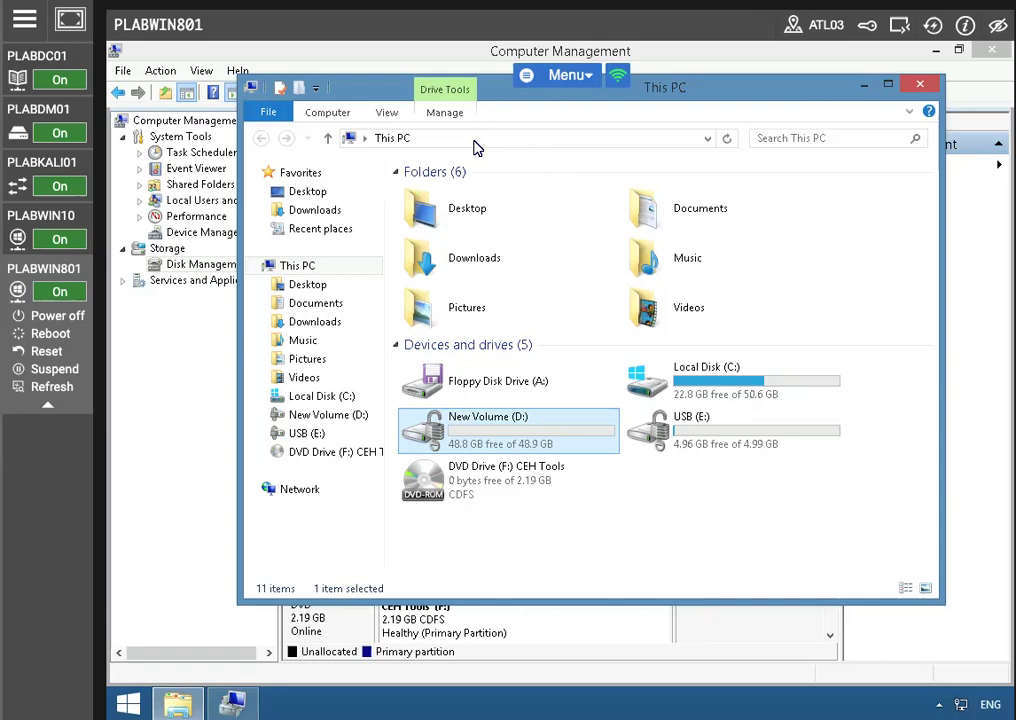
Restart the PC with 'shutdown /r /t 0', then reopen This PC from the taskbar
left_click(475, 138)
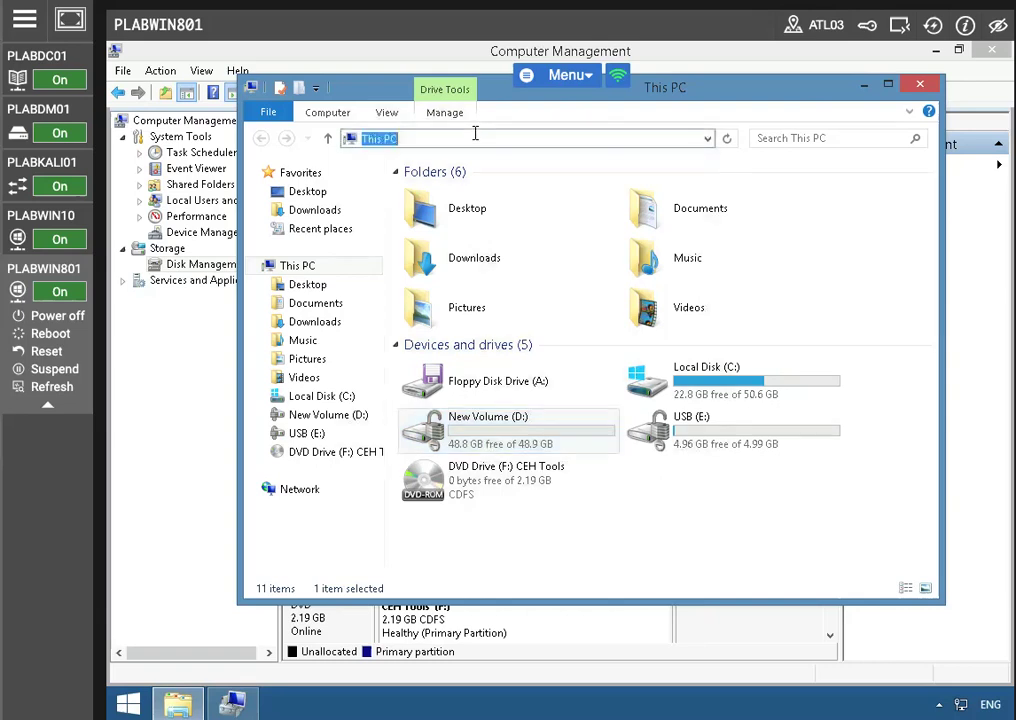
type("shut")
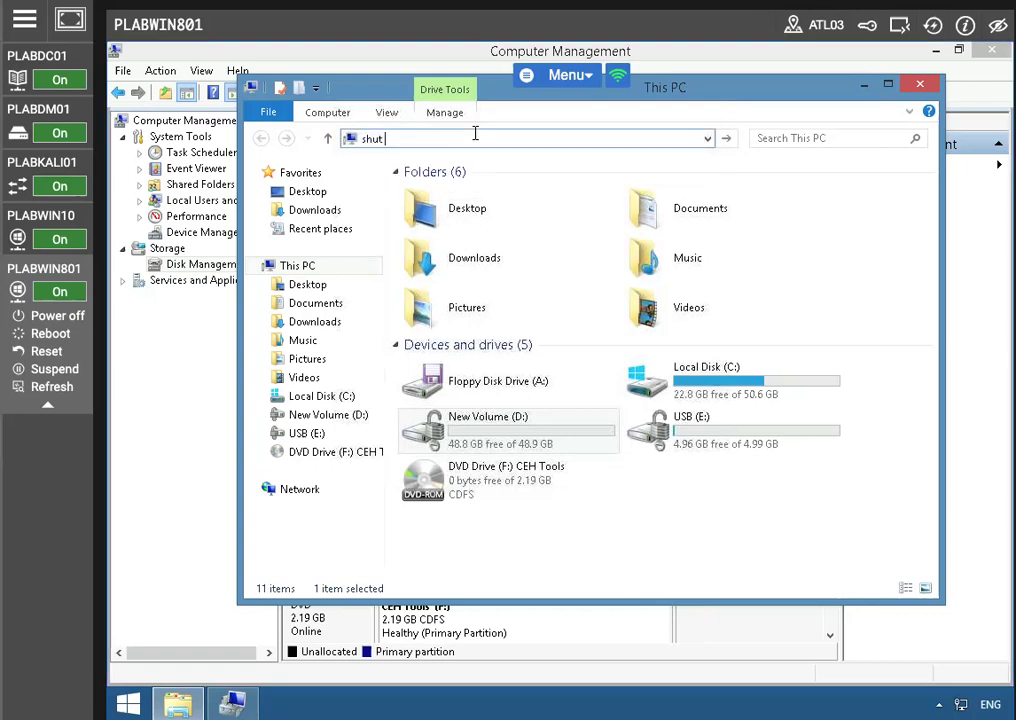
type("down /r /t 0")
key("Return")
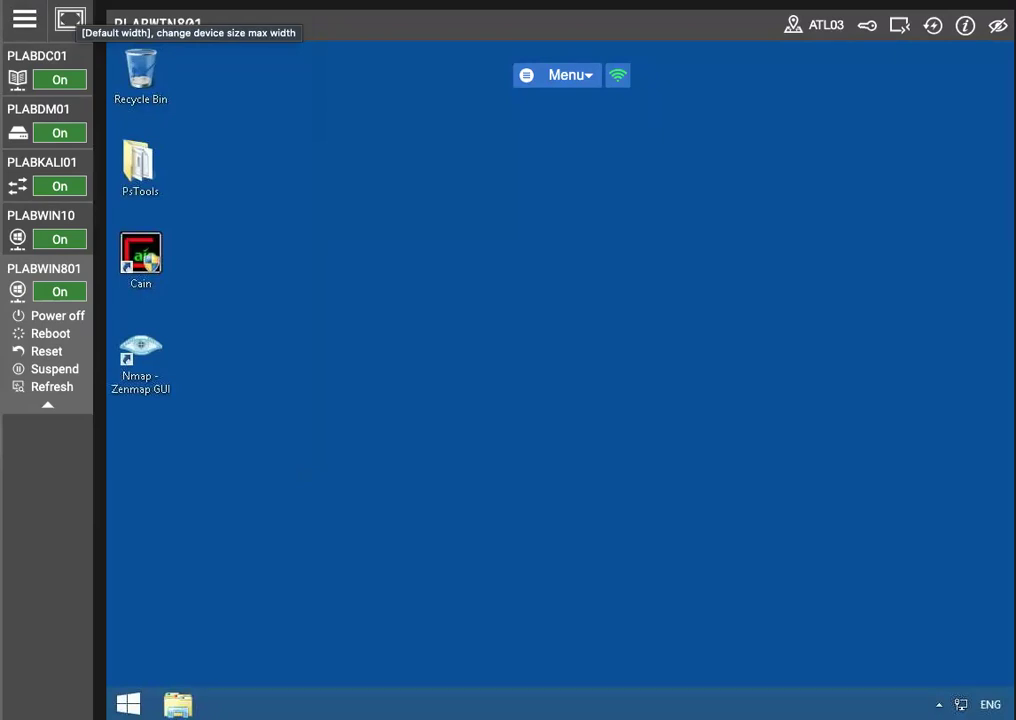
left_click(178, 704)
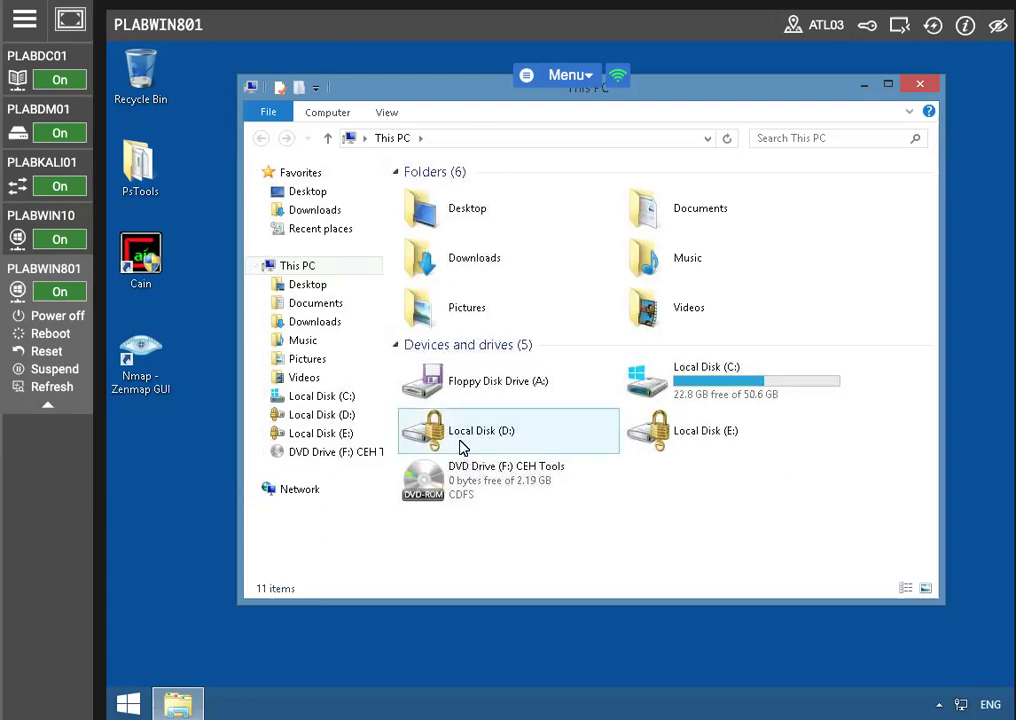
Open the Unlock Drive prompt for the locked Local Disk (D:)
right_click(461, 442)
left_click(434, 442)
right_click(436, 433)
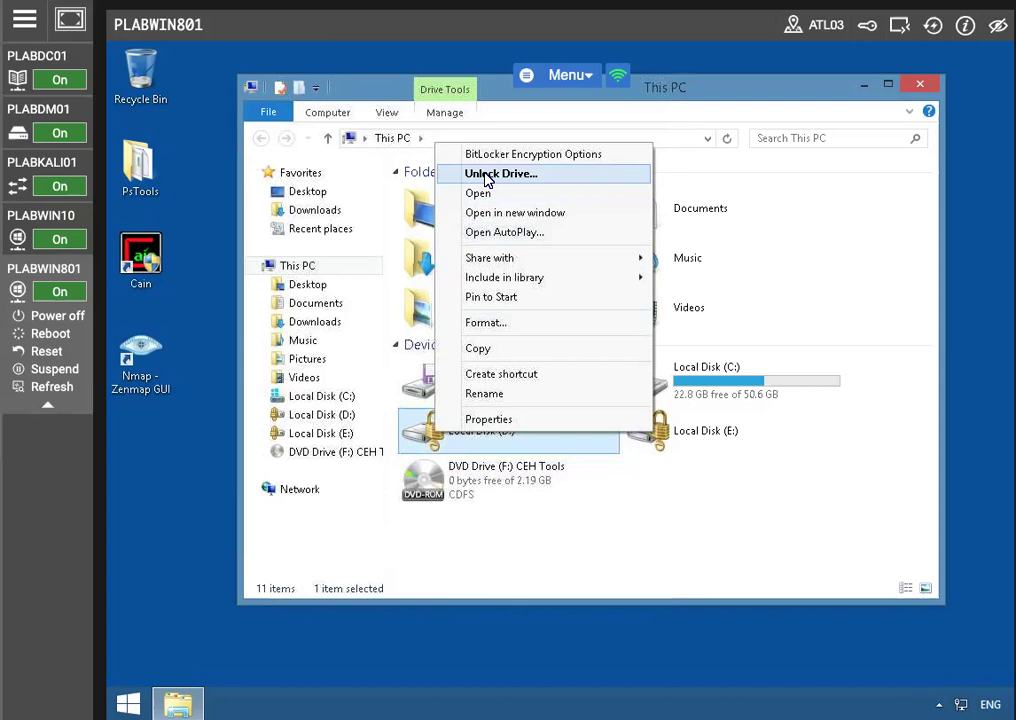
left_click(481, 173)
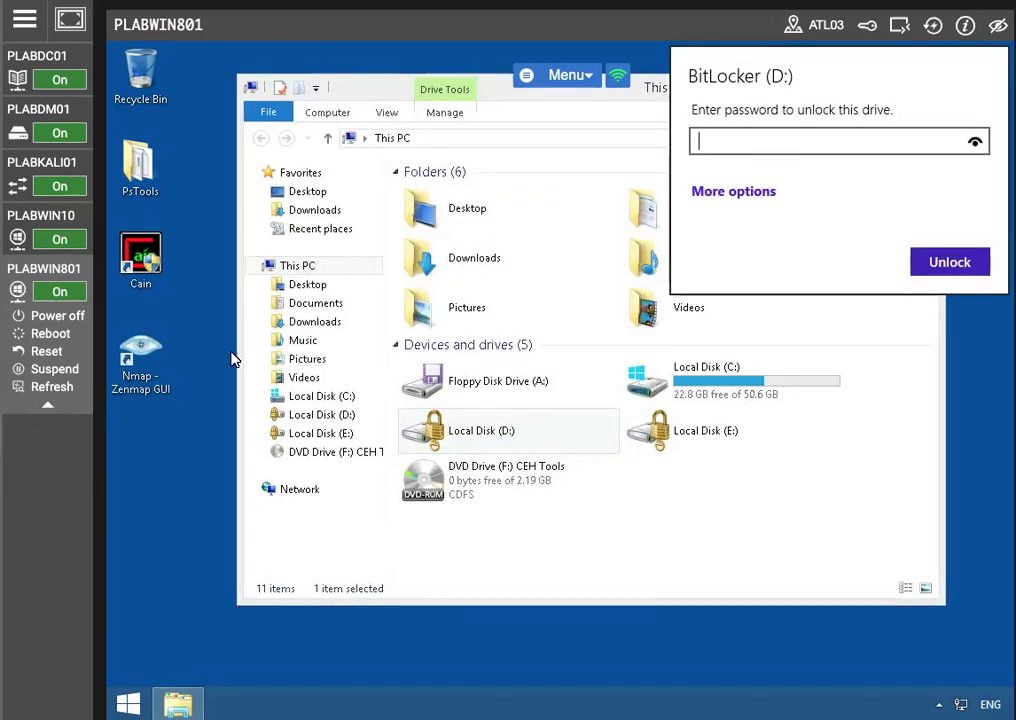
Enter the drive password, submit it, then replace it with a retyped password after the error
type("●●●●●●●●●")
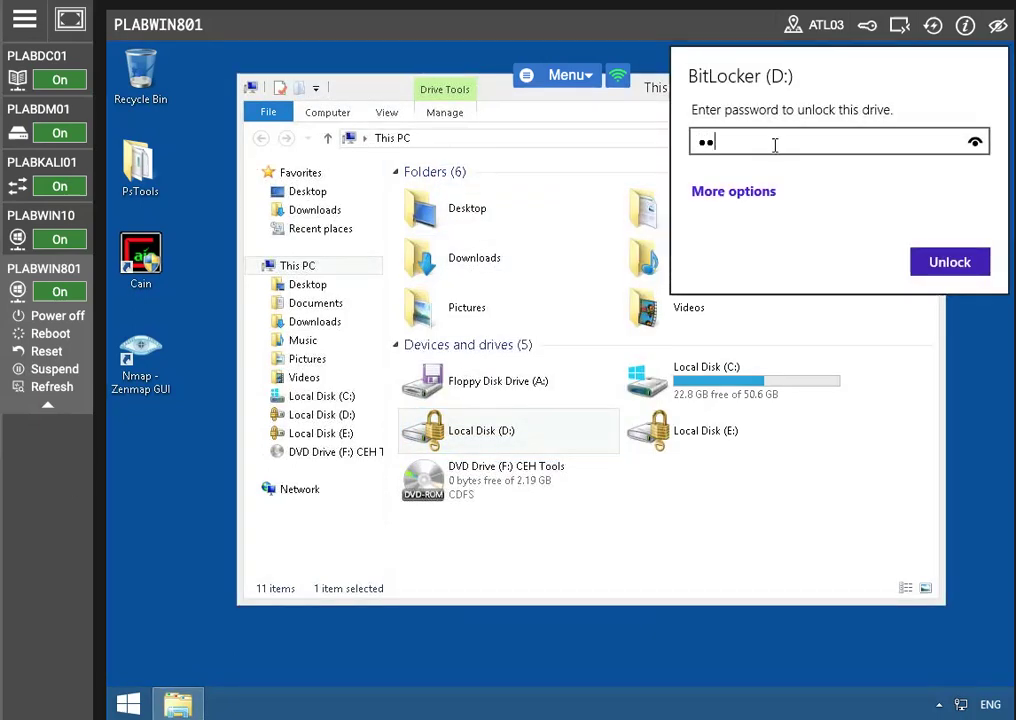
key("Return")
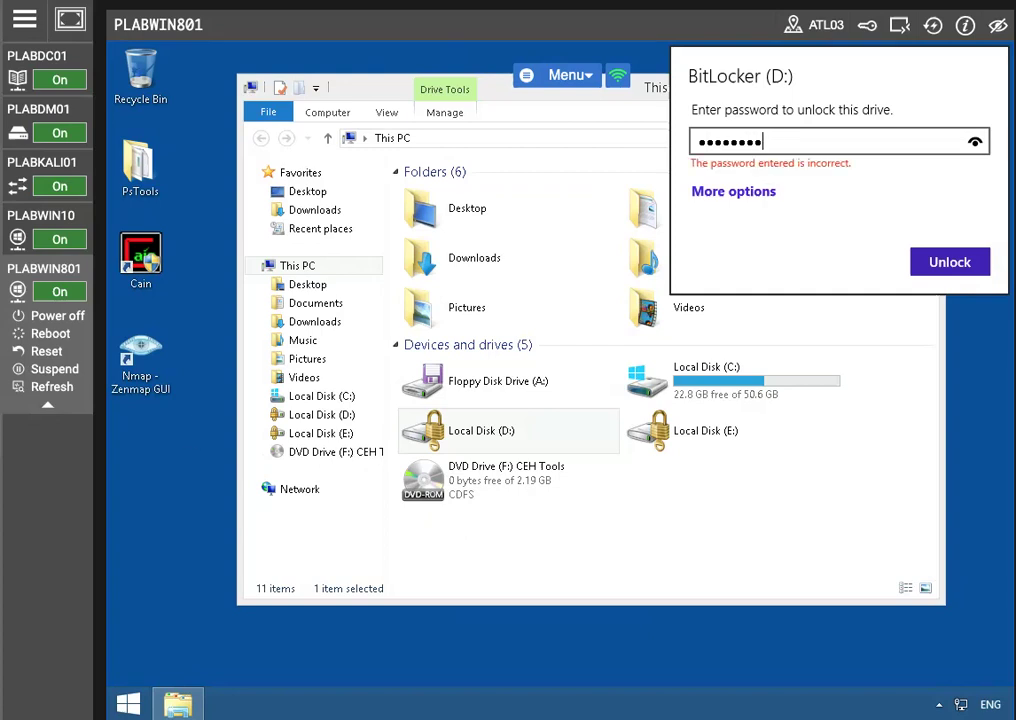
double_click(805, 150)
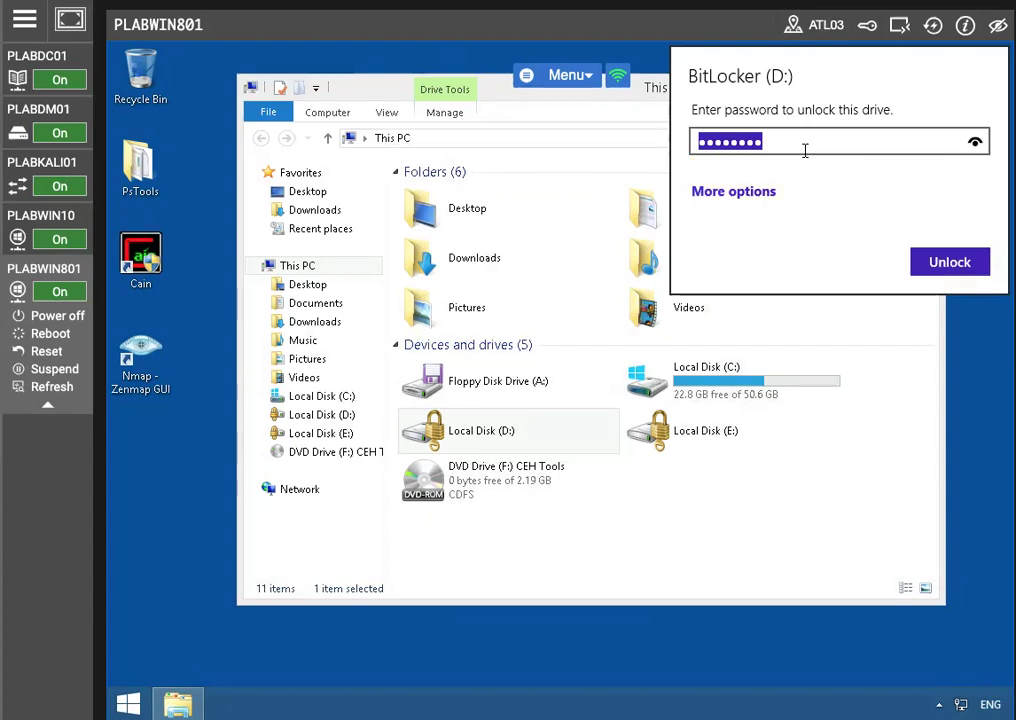
type("●●●●●●●●")
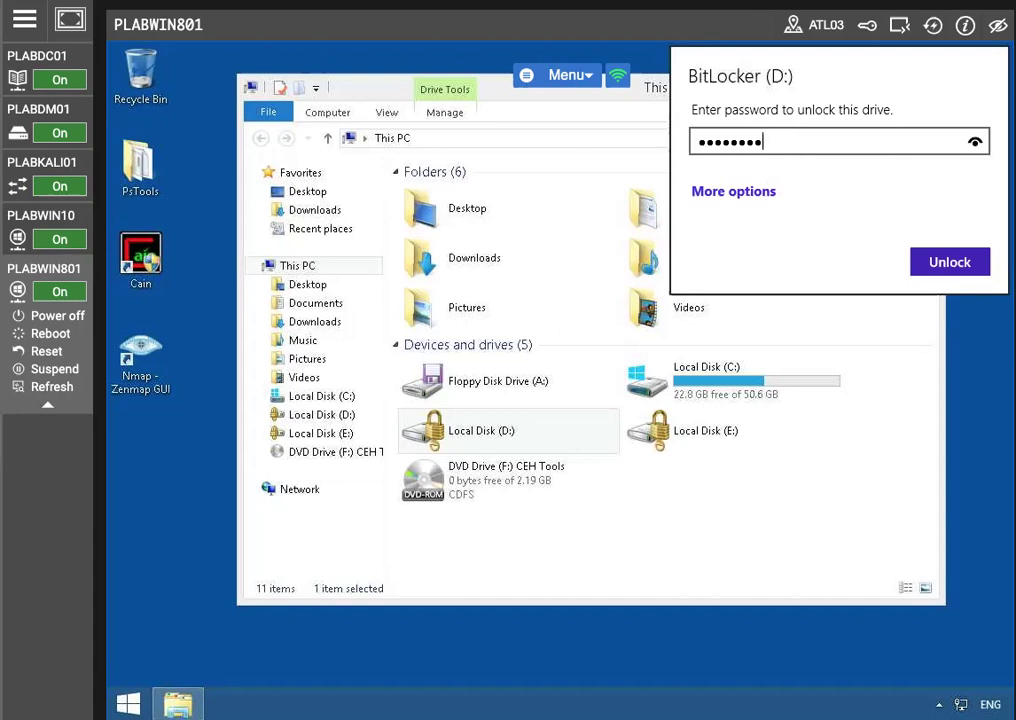
Submit the retyped password to unlock the BitLocker-protected Local Disk (D:)
key("Return")
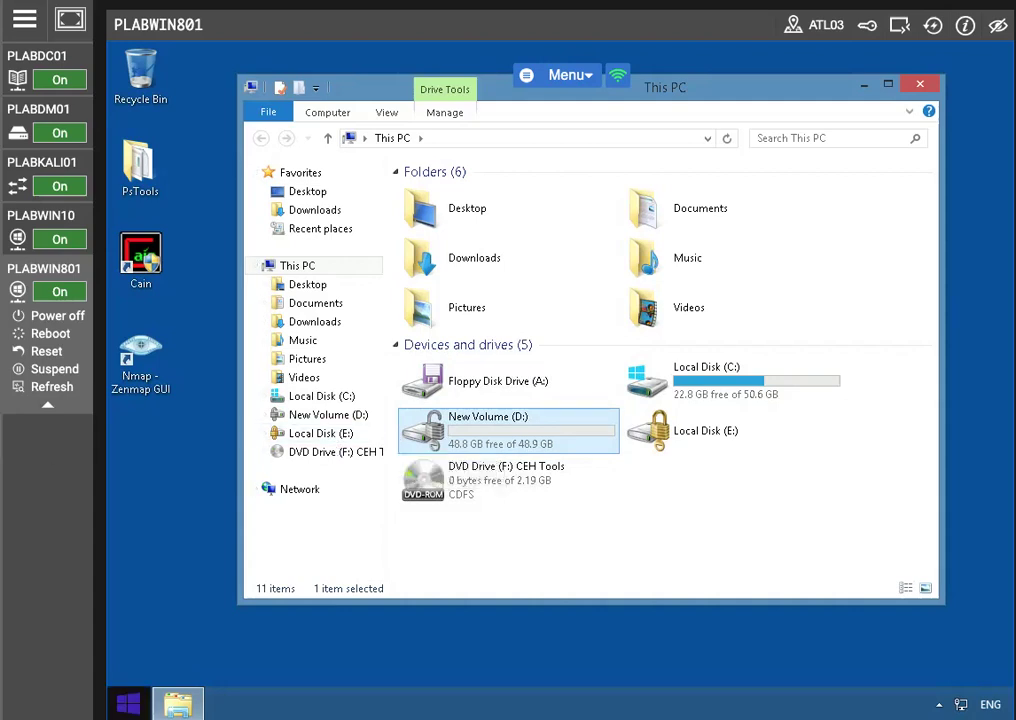
Open Command Prompt (Admin) from the Win+X menu and approve the UAC prompt
left_click(128, 704)
right_click(136, 696)
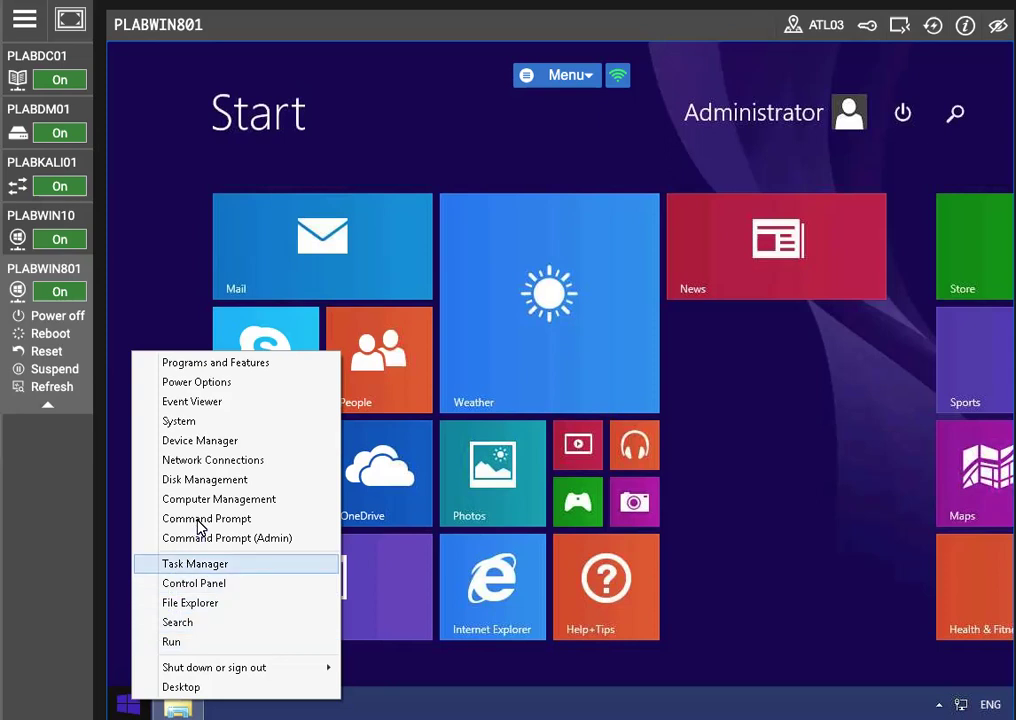
left_click(200, 537)
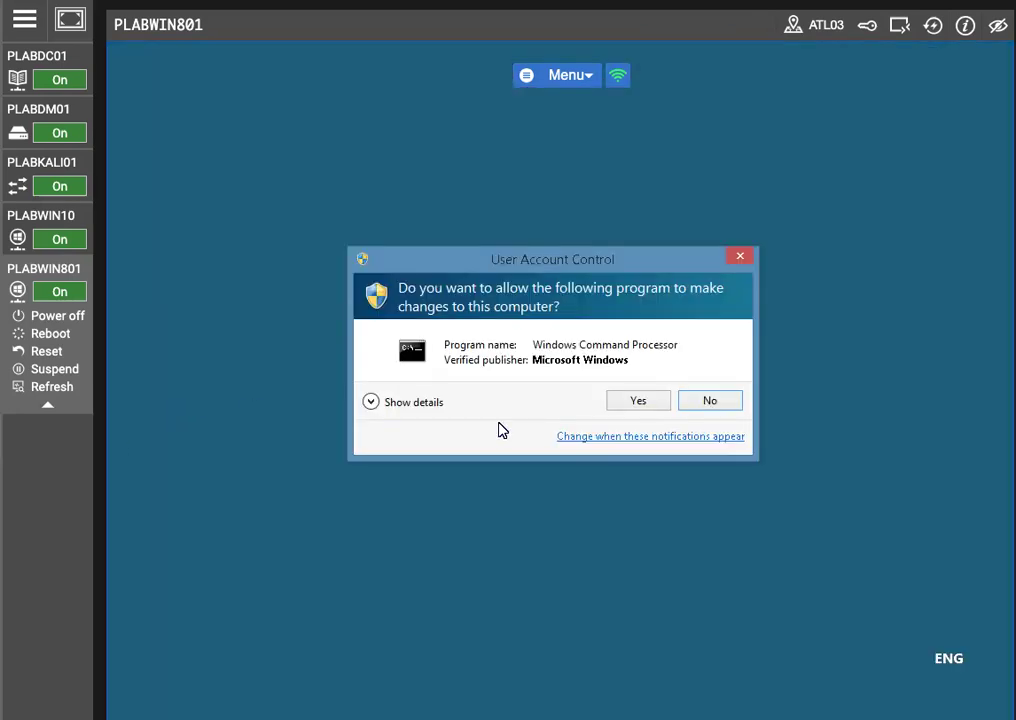
left_click(636, 402)
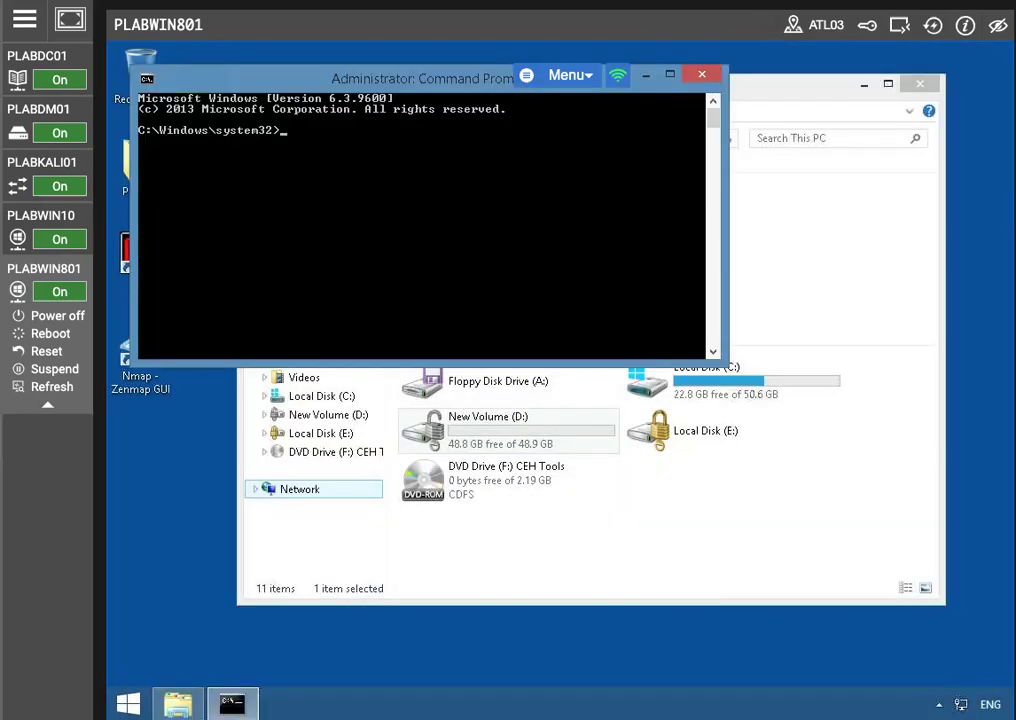
Run 'manage-bde -status' to check BitLocker encryption on every volume
type("manage")
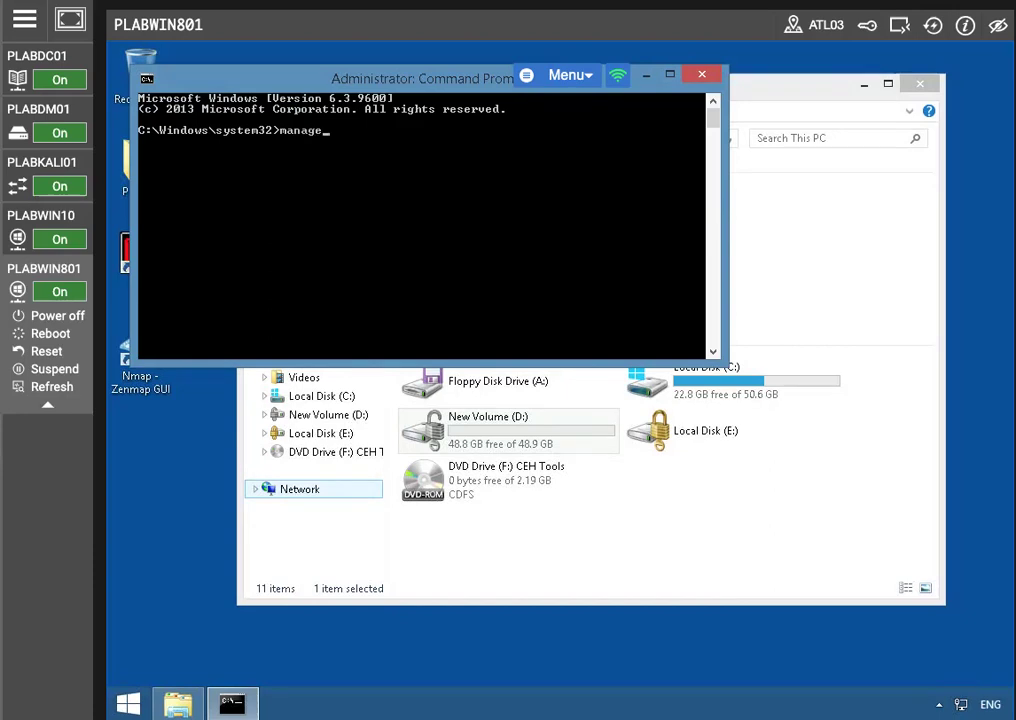
type("-bde-")
key("BackSpace")
type("-status")
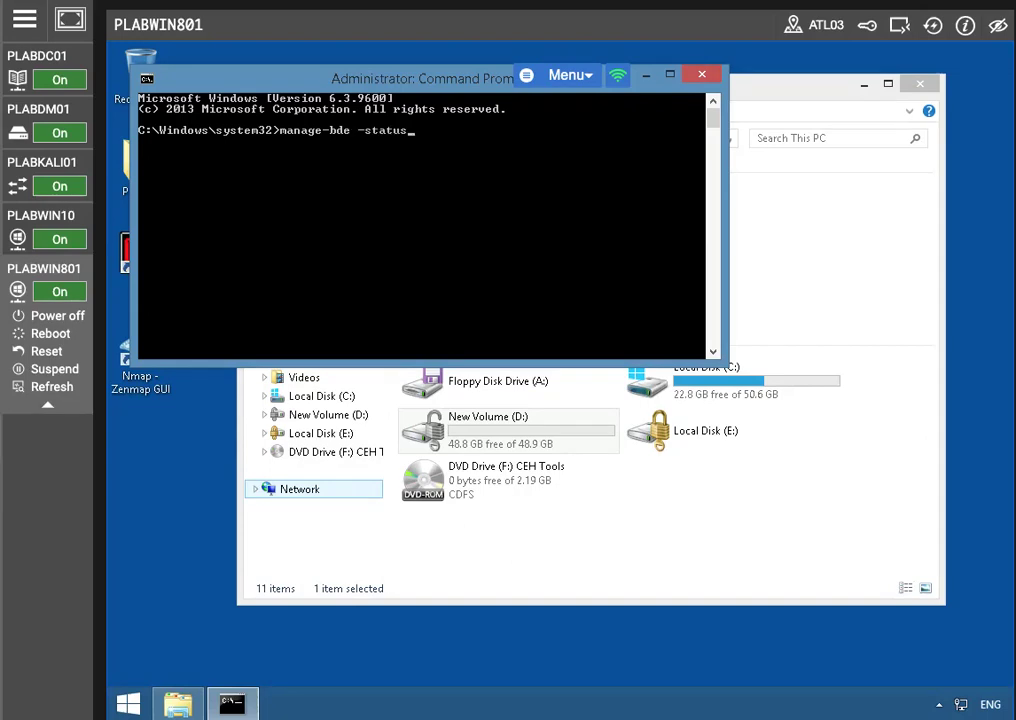
key("Return")
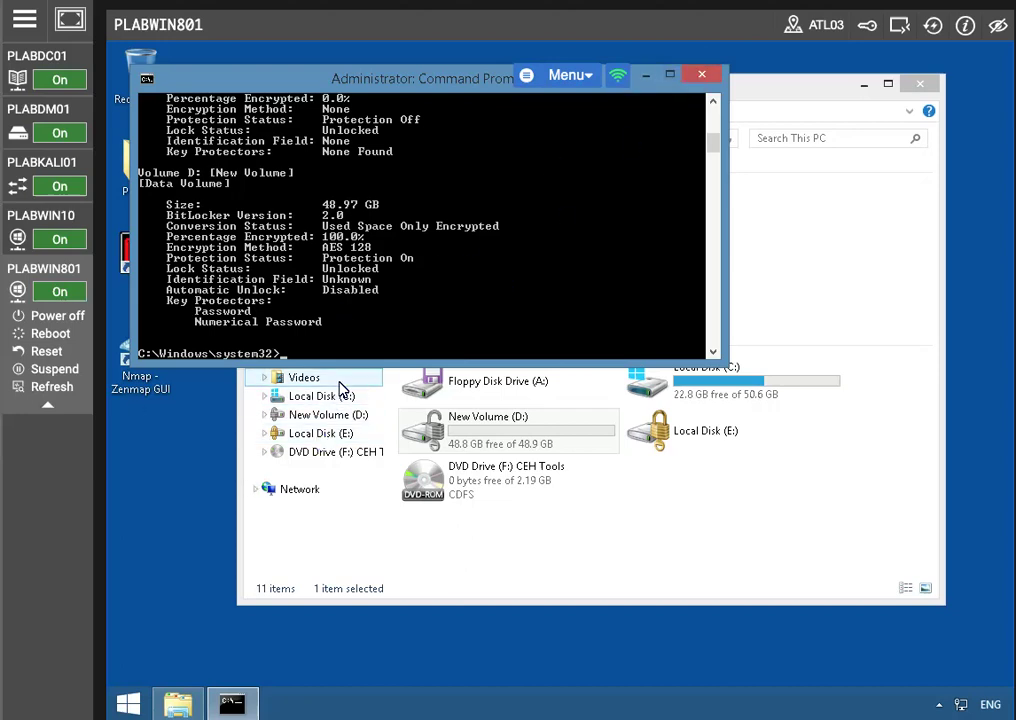
Restart the computer immediately with 'shutdown /r /t 0'
type("shutsow")
key("BackSpace")
key("BackSpace")
key("BackSpace")
type("down /r /t 0")
key("Return")
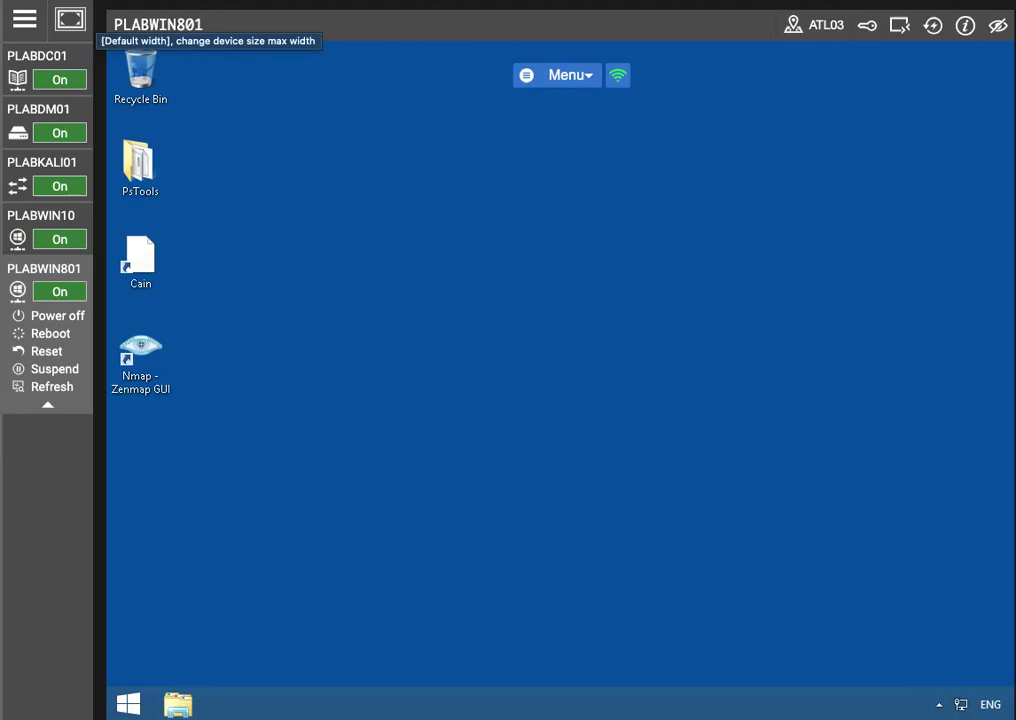
Open the BitLocker Recovery Key text file from This PC > Documents
left_click(178, 704)
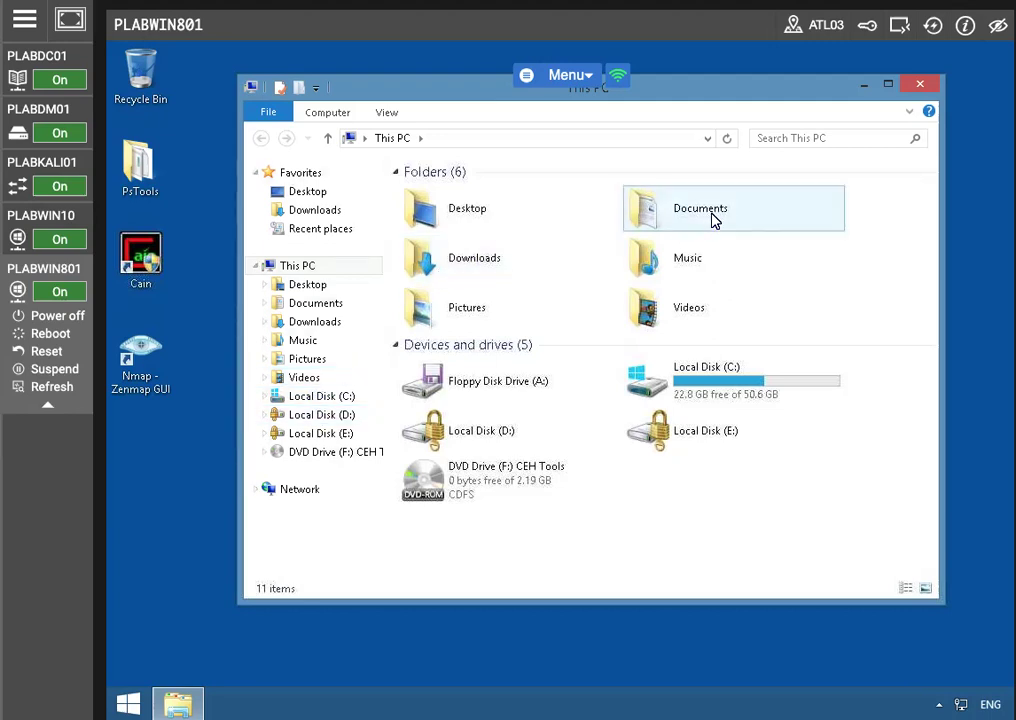
left_click(318, 306)
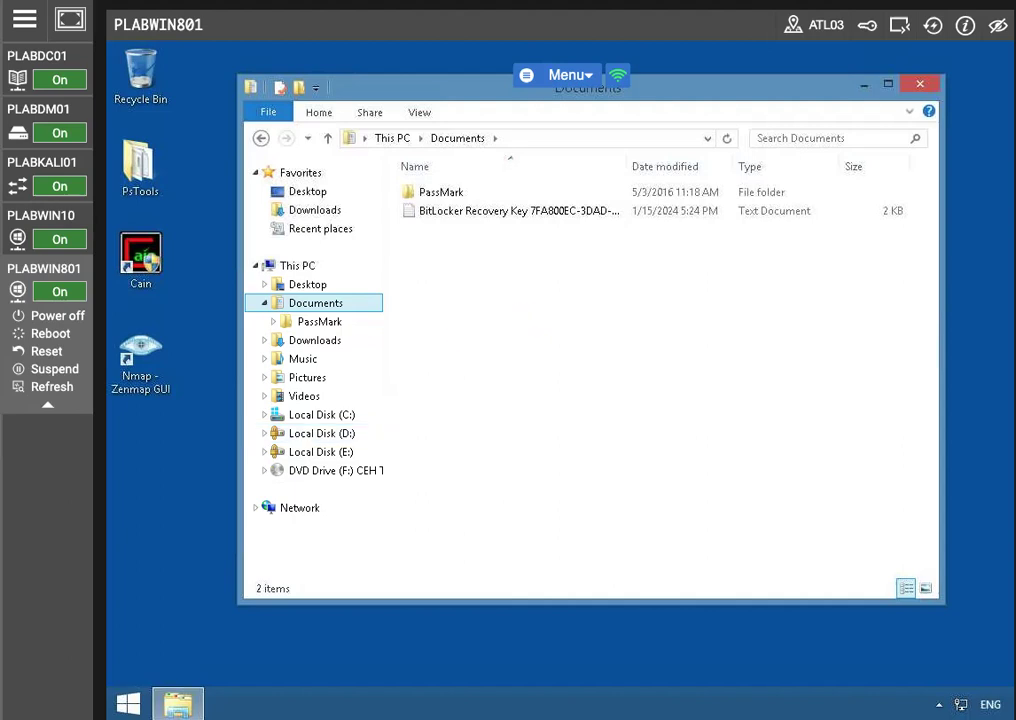
double_click(452, 210)
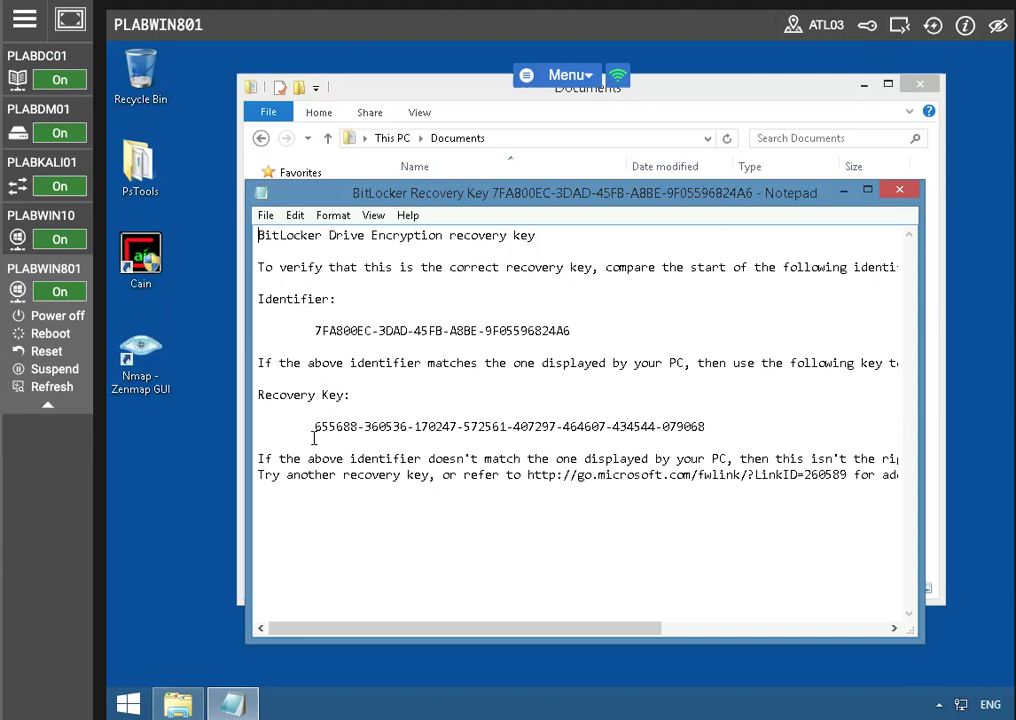
Copy the 48-digit recovery key line and minimize Notepad
left_click_drag(315, 426, 723, 421)
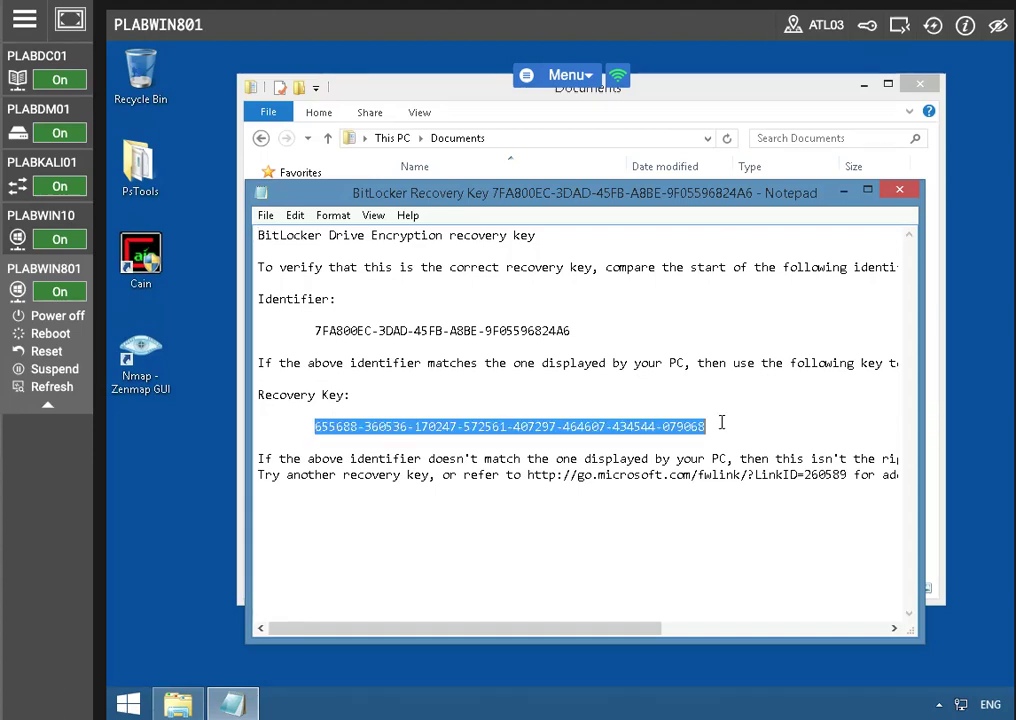
right_click(653, 431)
left_click(696, 488)
left_click(843, 195)
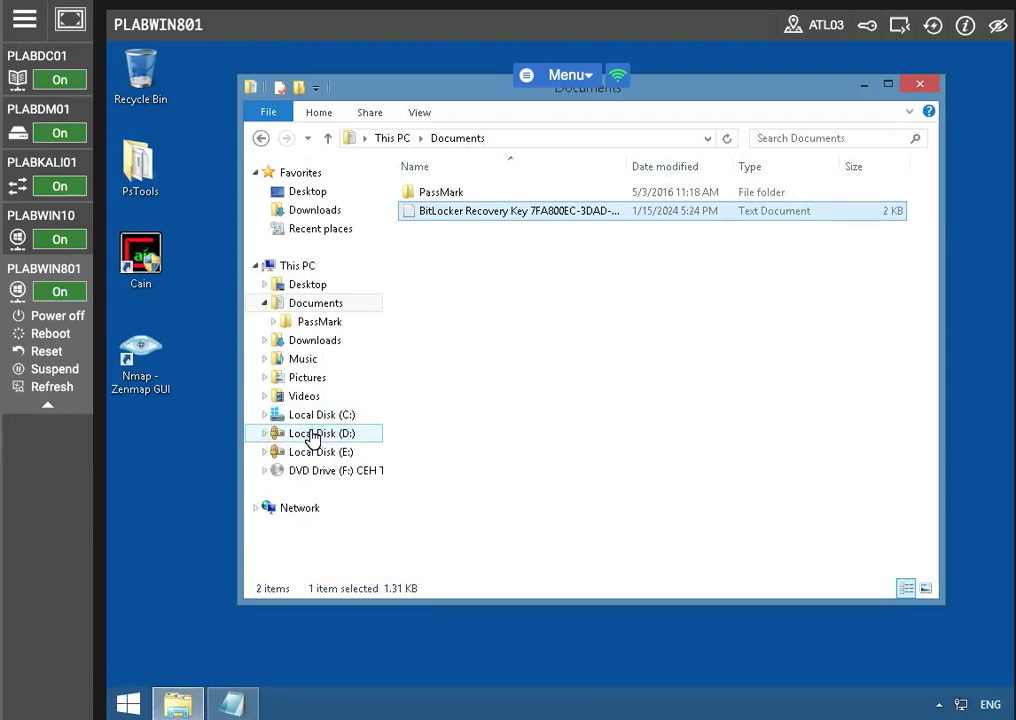
Dismiss the Access denied error and choose Unlock Drive on D: with a recovery key
left_click(313, 434)
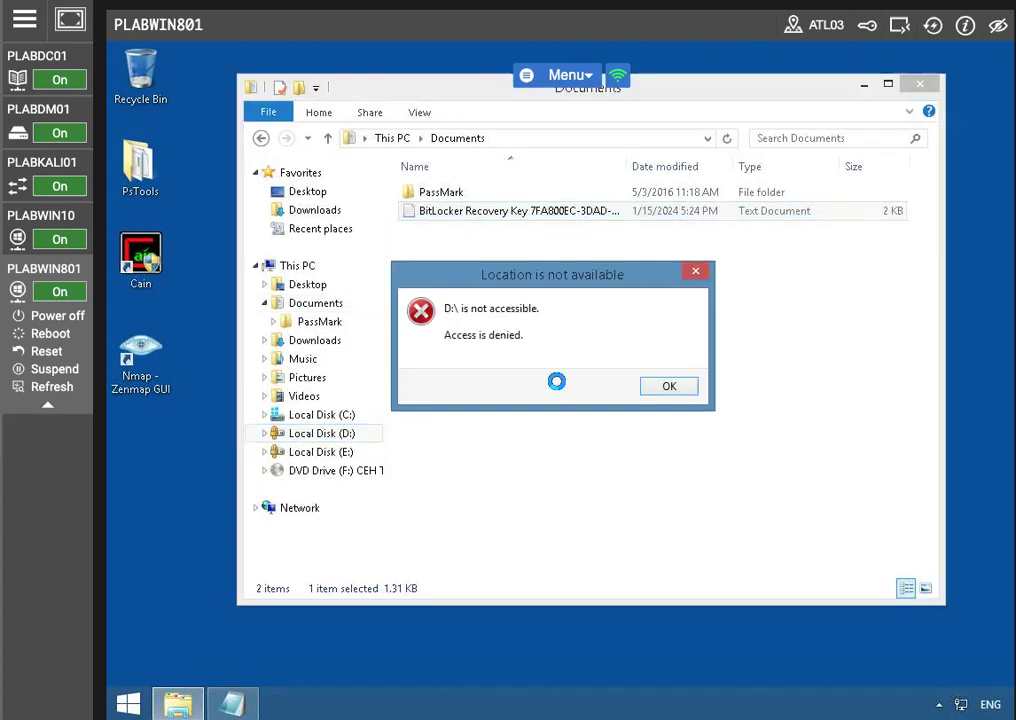
left_click(660, 387)
right_click(297, 437)
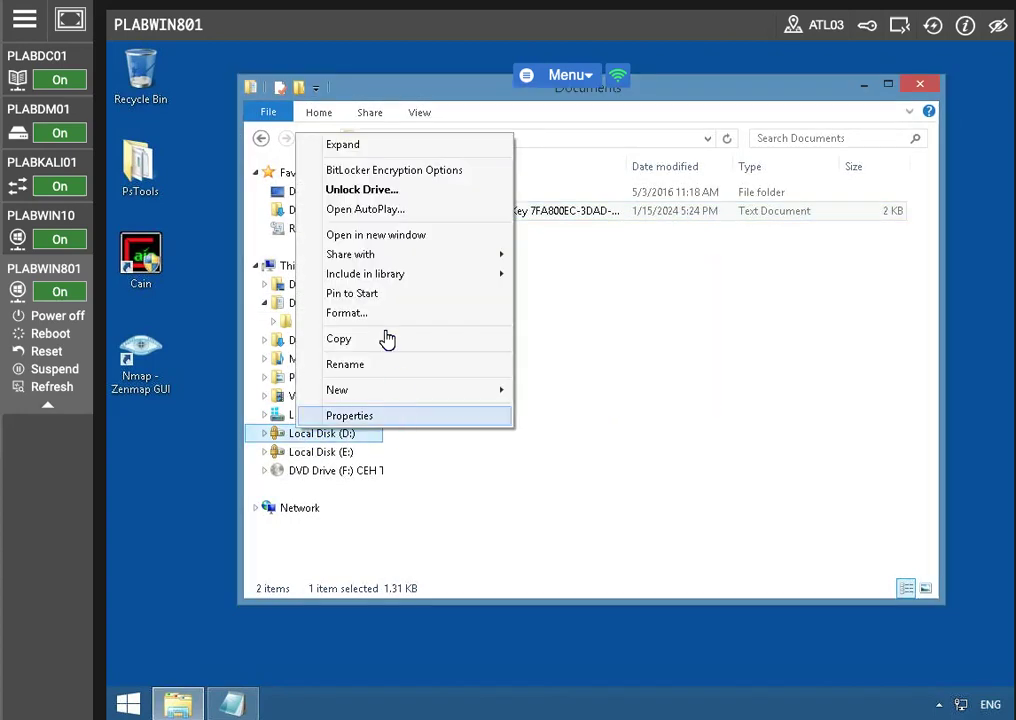
left_click(340, 190)
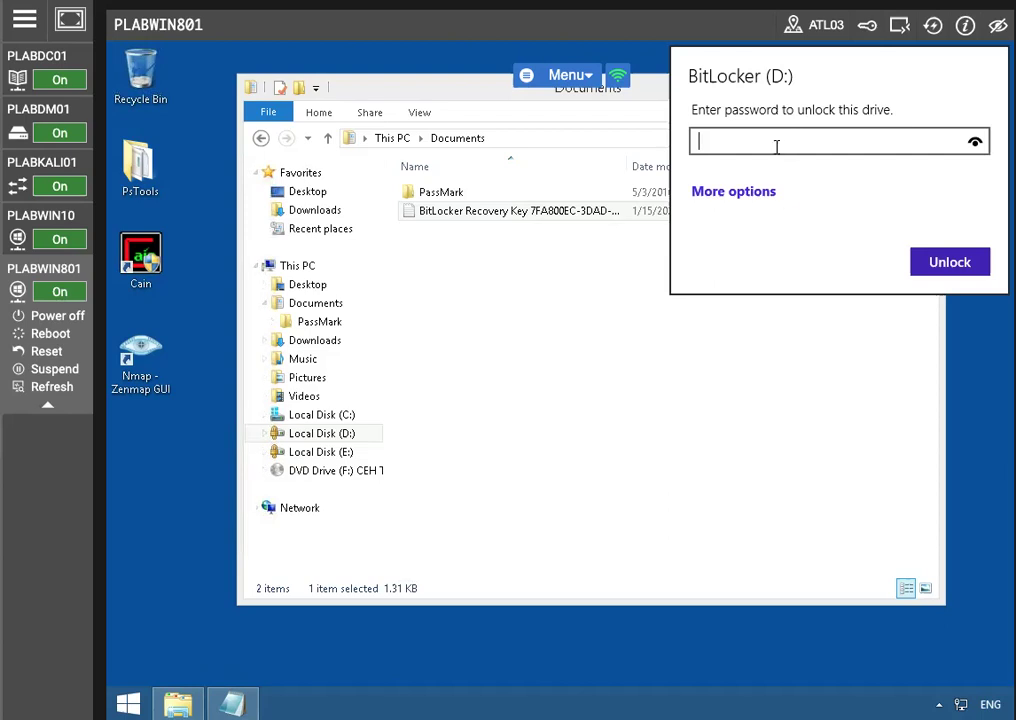
left_click(748, 193)
left_click(746, 237)
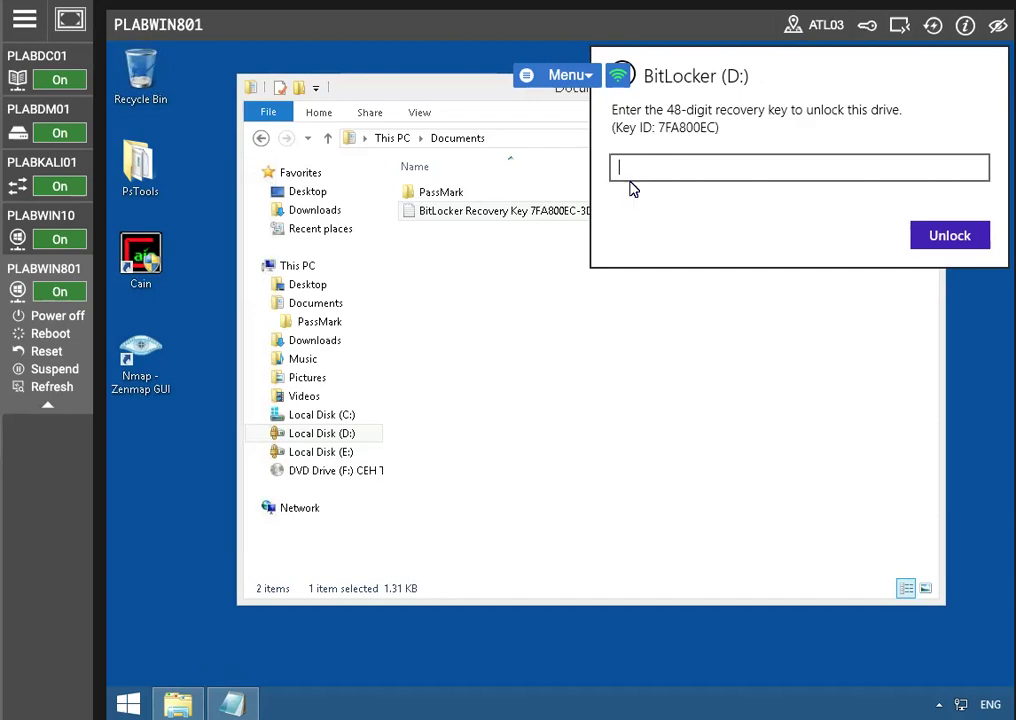
Paste the recovery key, unlock D:, and open the empty New Volume (D:)
key("ctrl+v")
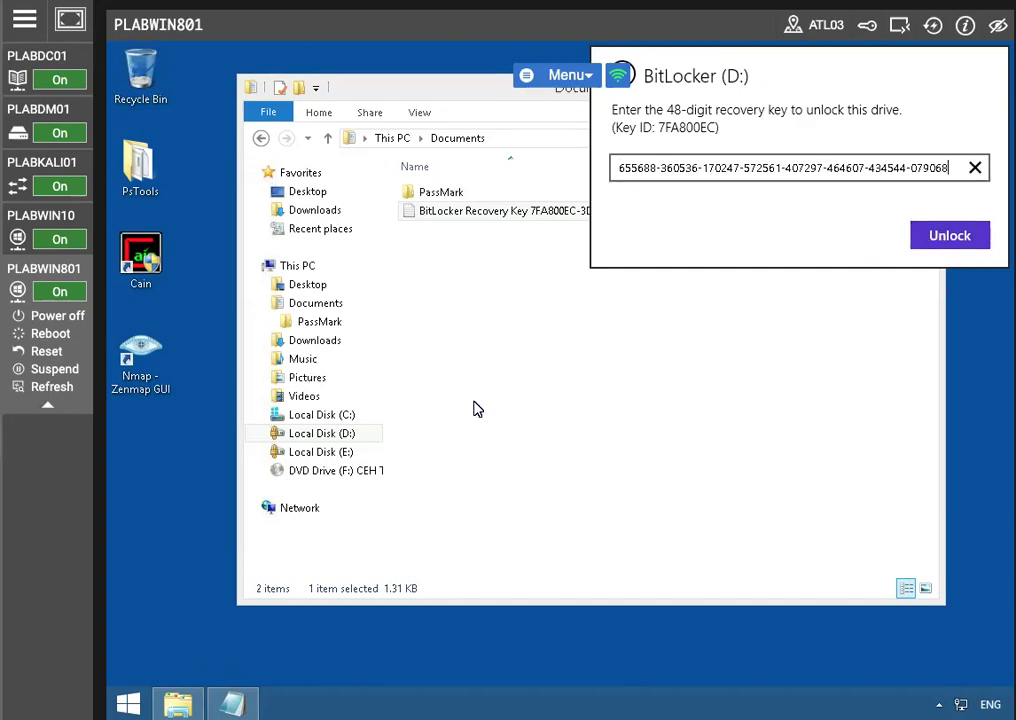
left_click(946, 236)
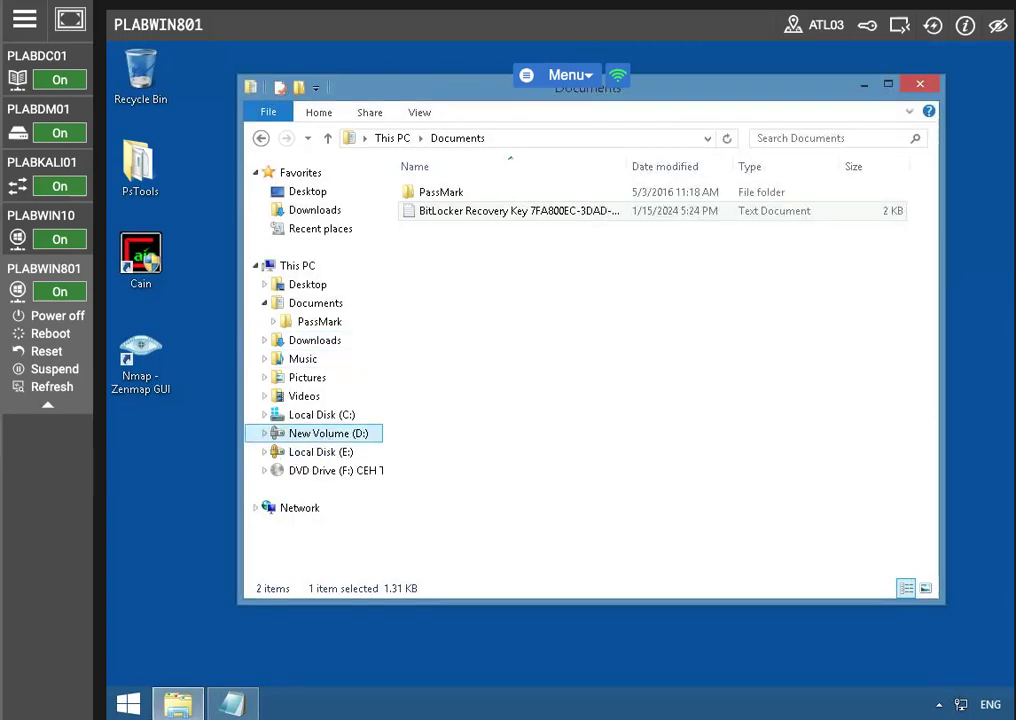
left_click(311, 435)
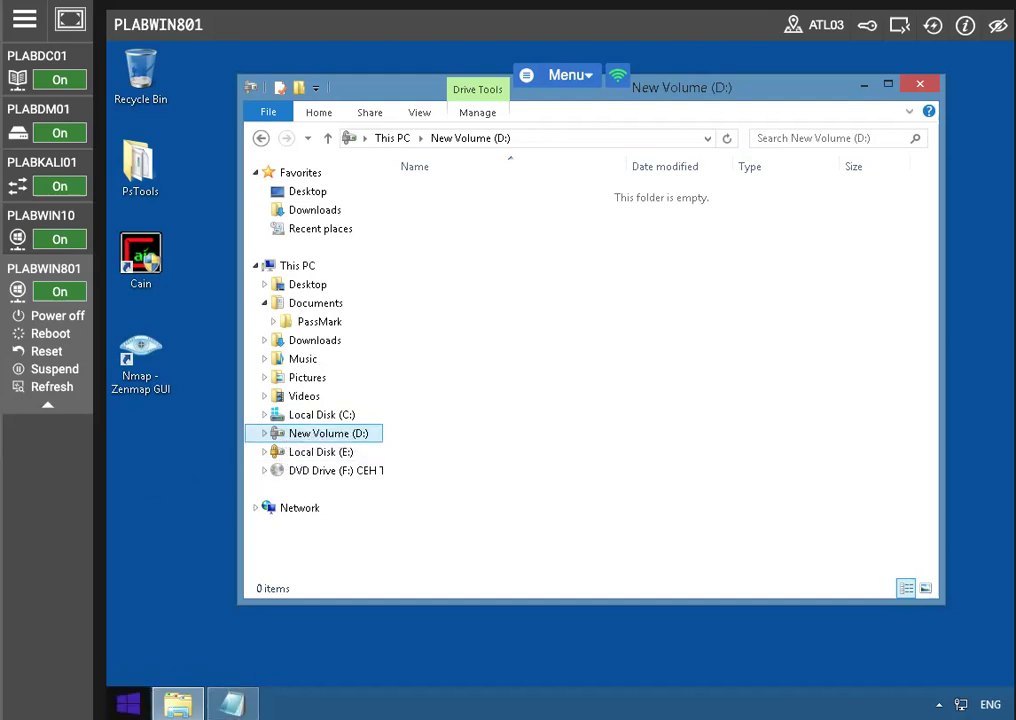
right_click(128, 704)
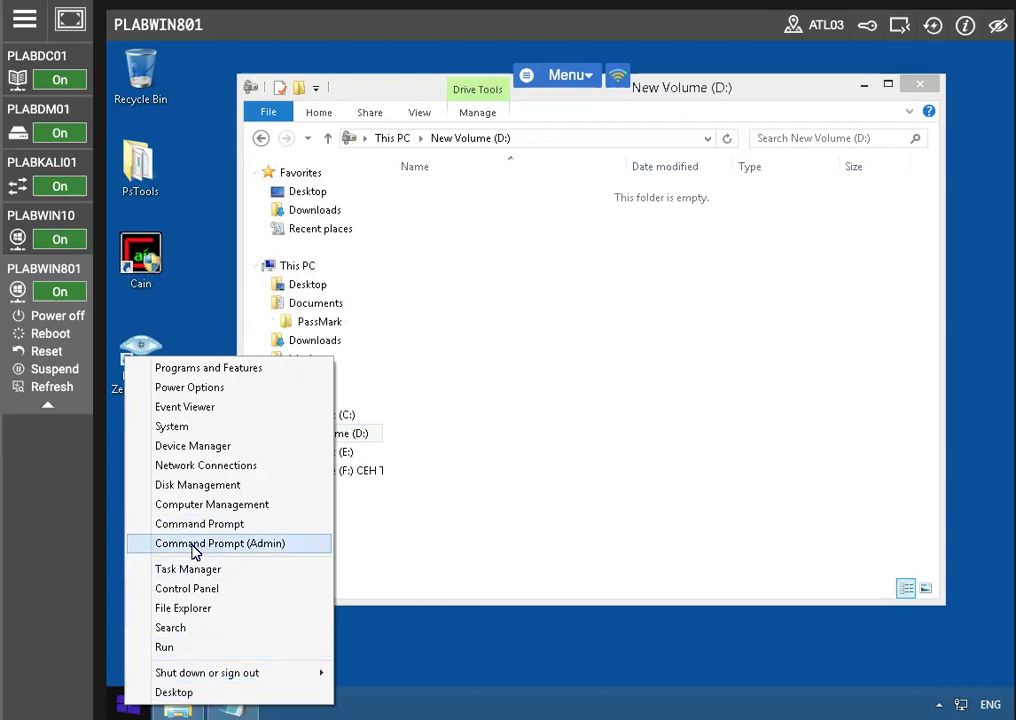
In an elevated Command Prompt, decrypt drive D: with 'manage-bde -off D:'
left_click(195, 544)
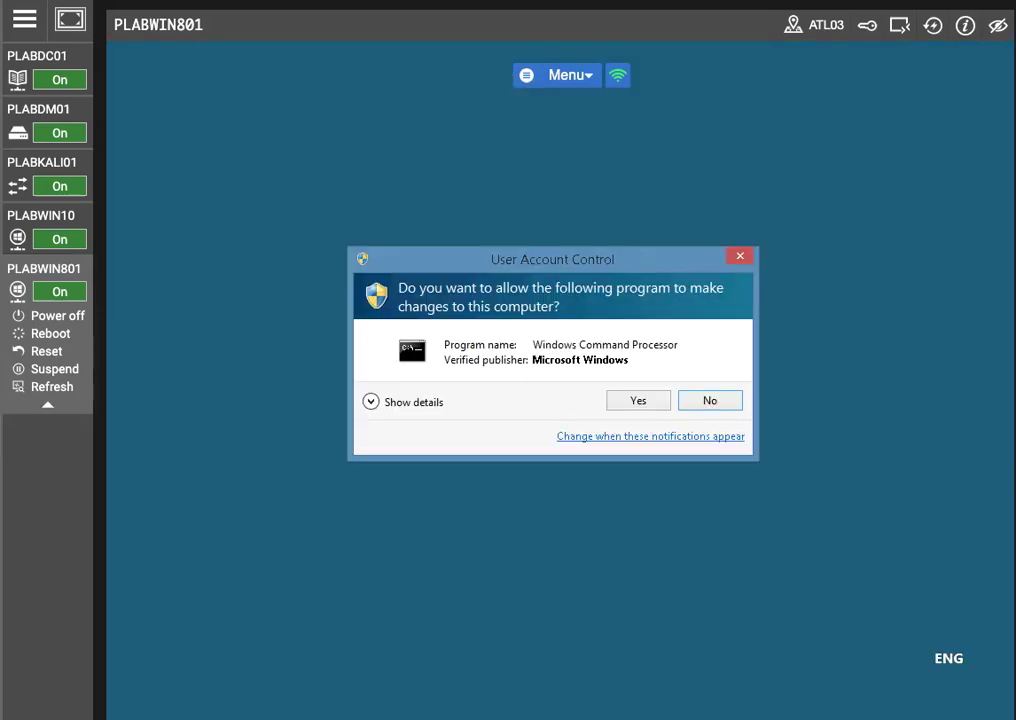
left_click(638, 407)
type("manage")
type("-bd")
key("BackSpace")
type("bde -off")
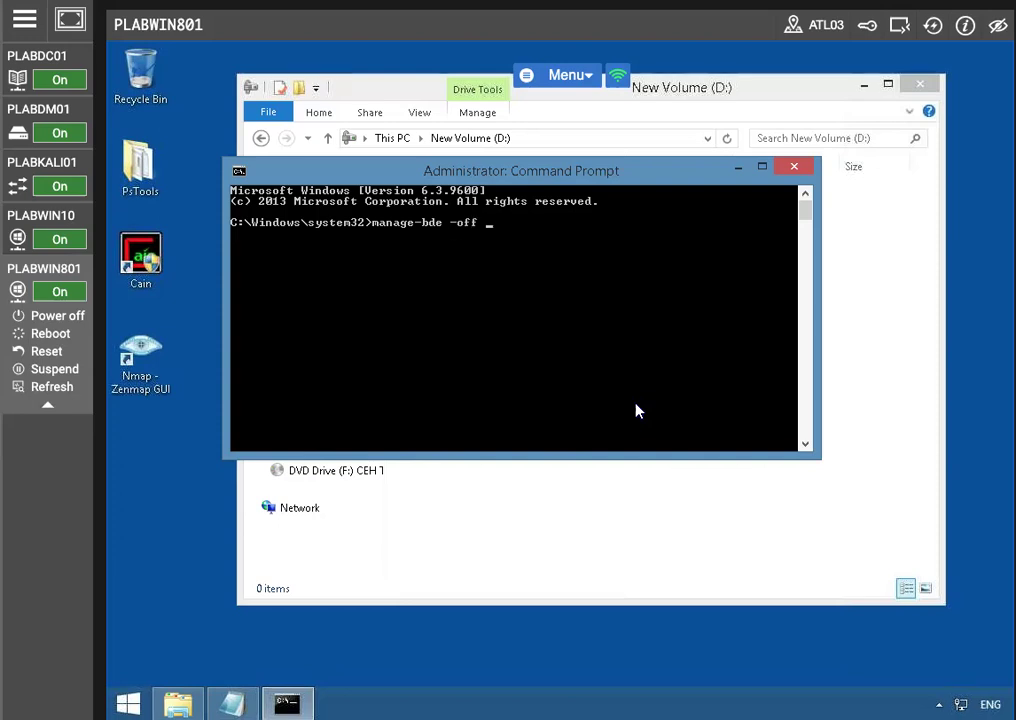
type(" D:")
key("Return")
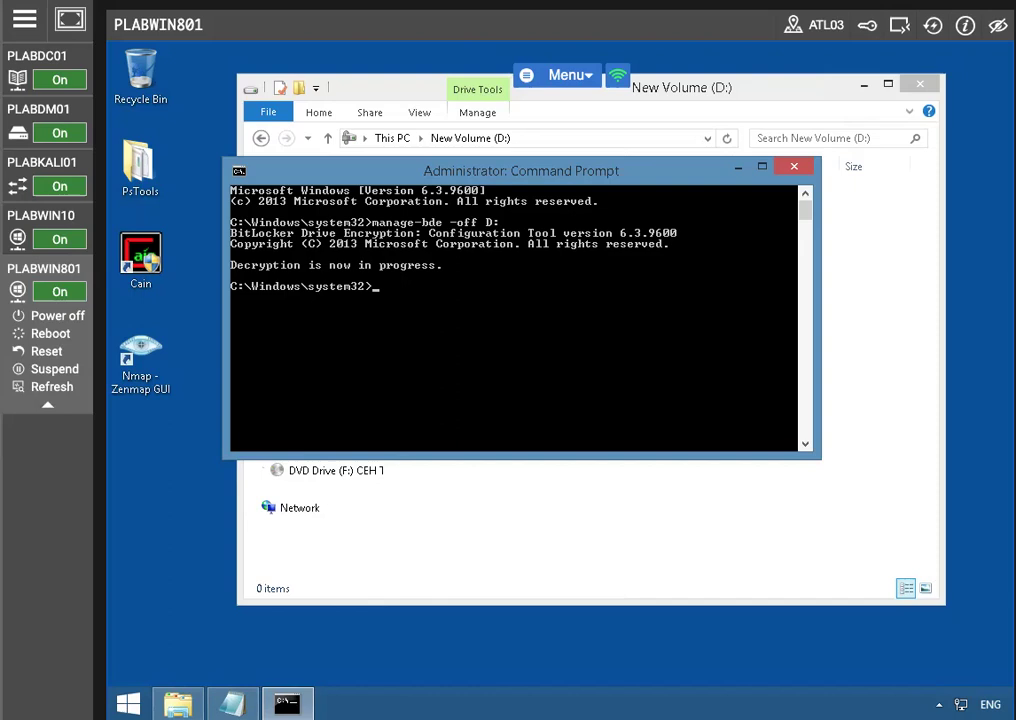
Confirm D: is Fully Decrypted via 'manage-bde -status', then clear the console with cls
type("manage-bde ")
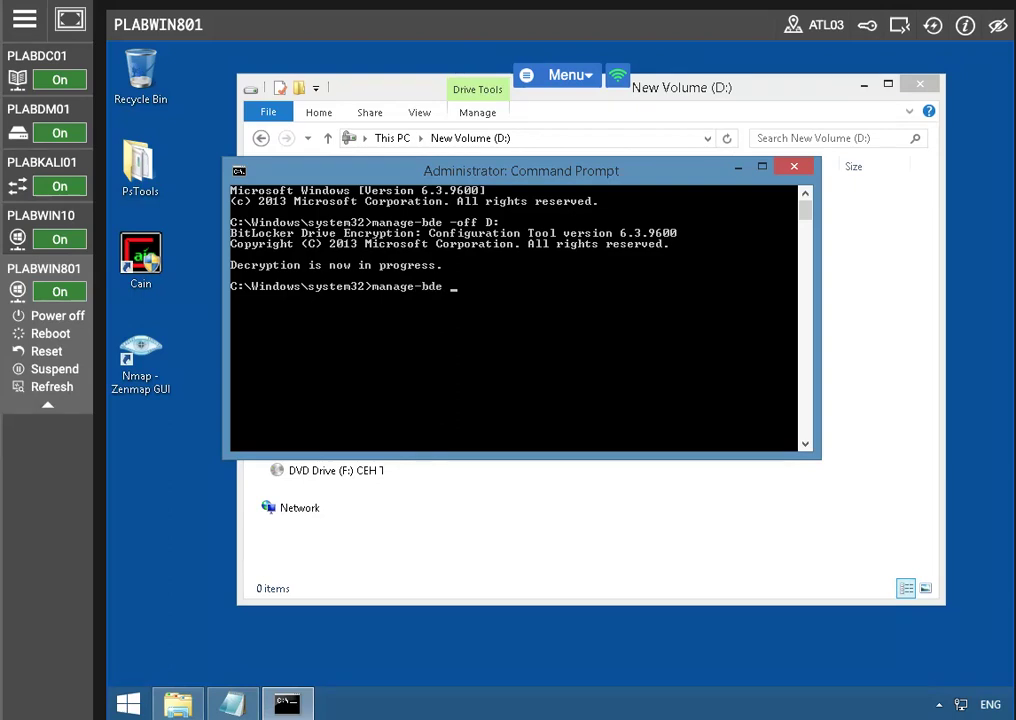
type("-status")
key("Return")
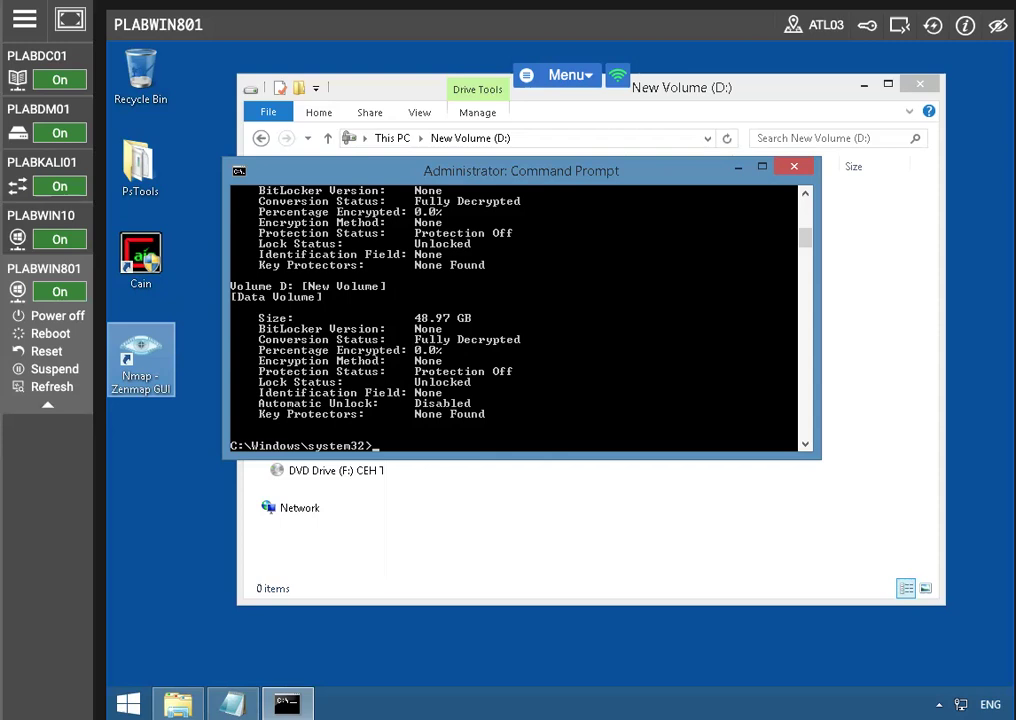
scroll(352, 354, "up", 2)
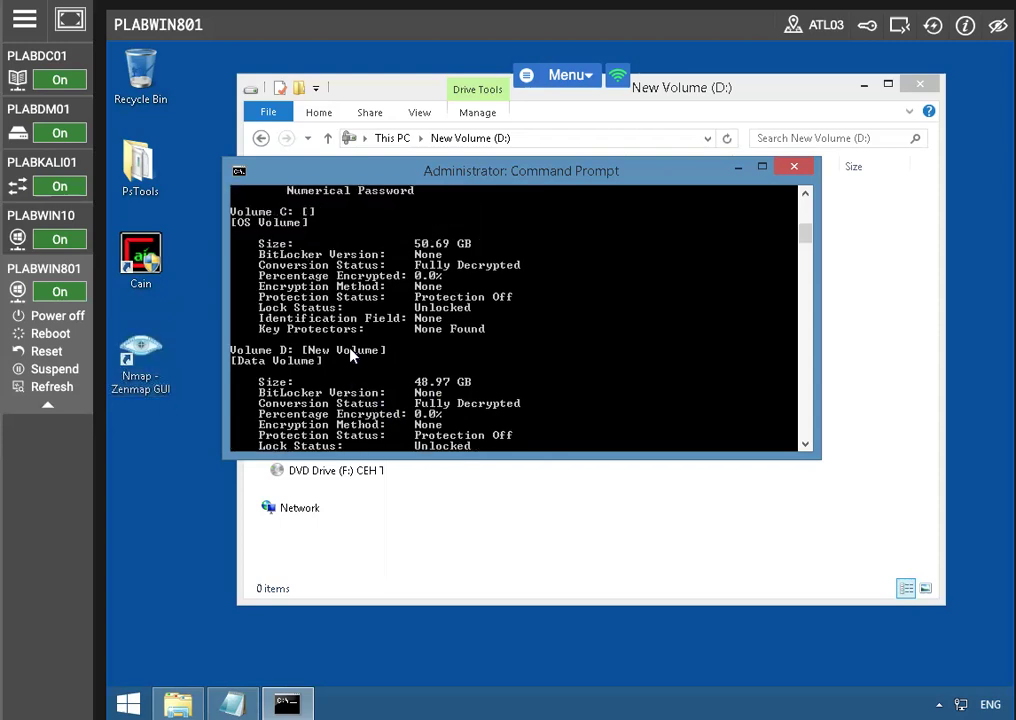
scroll(352, 354, "down", 6)
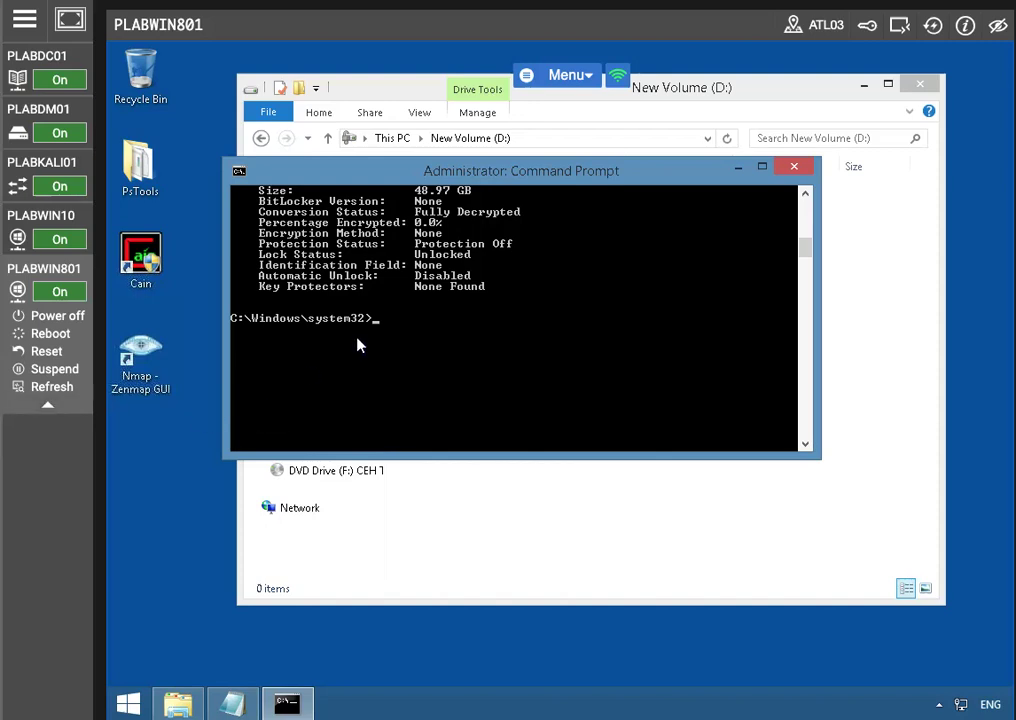
type("s")
key("Return")
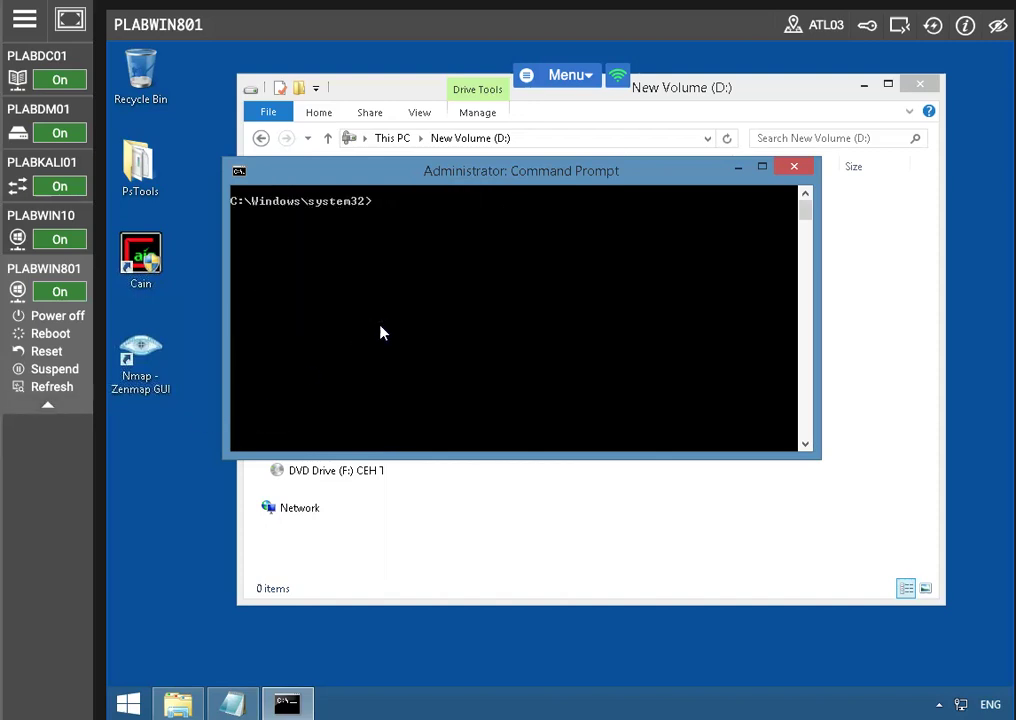
Log off PLABWIN801 with 'shutdown /l' and switch to the PLABDC01 machine
type("shutdown /l")
key("Return")
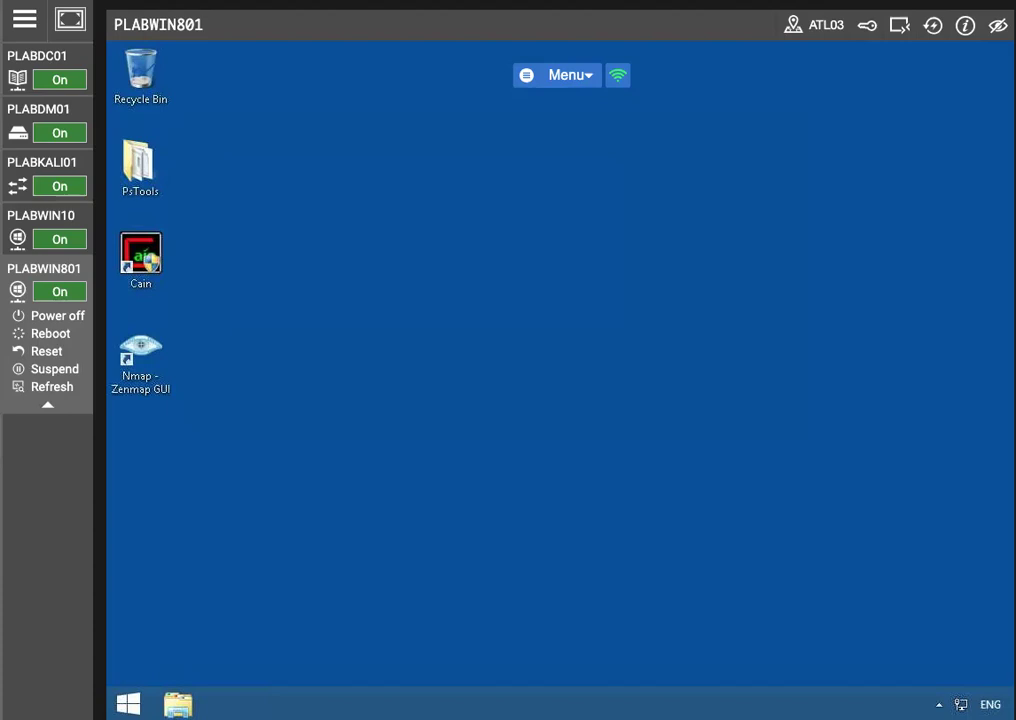
left_click(37, 55)
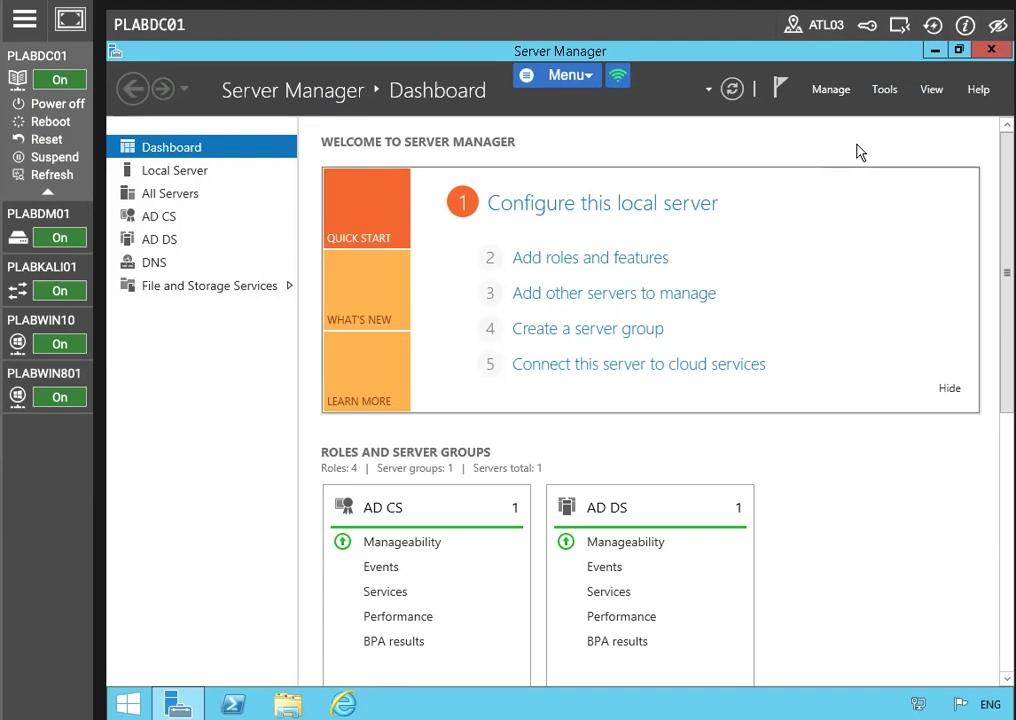
Launch Group Policy Management from Server Manager Tools and select the PRACTICELABS.COM domain
left_click(882, 90)
left_click(834, 348)
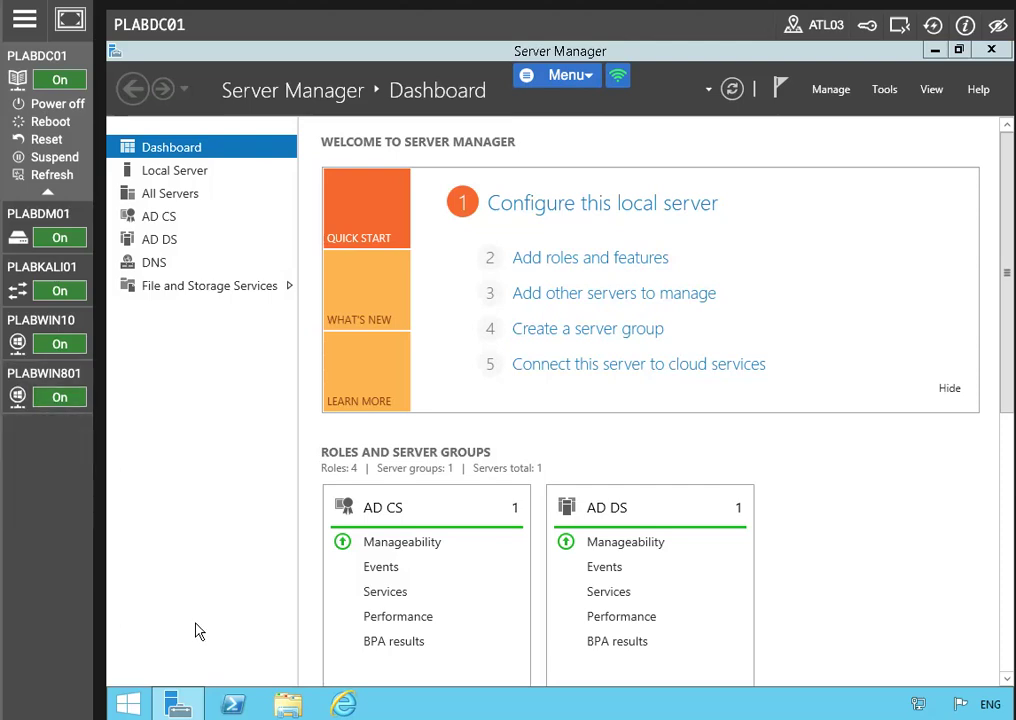
mouse_move(178, 705)
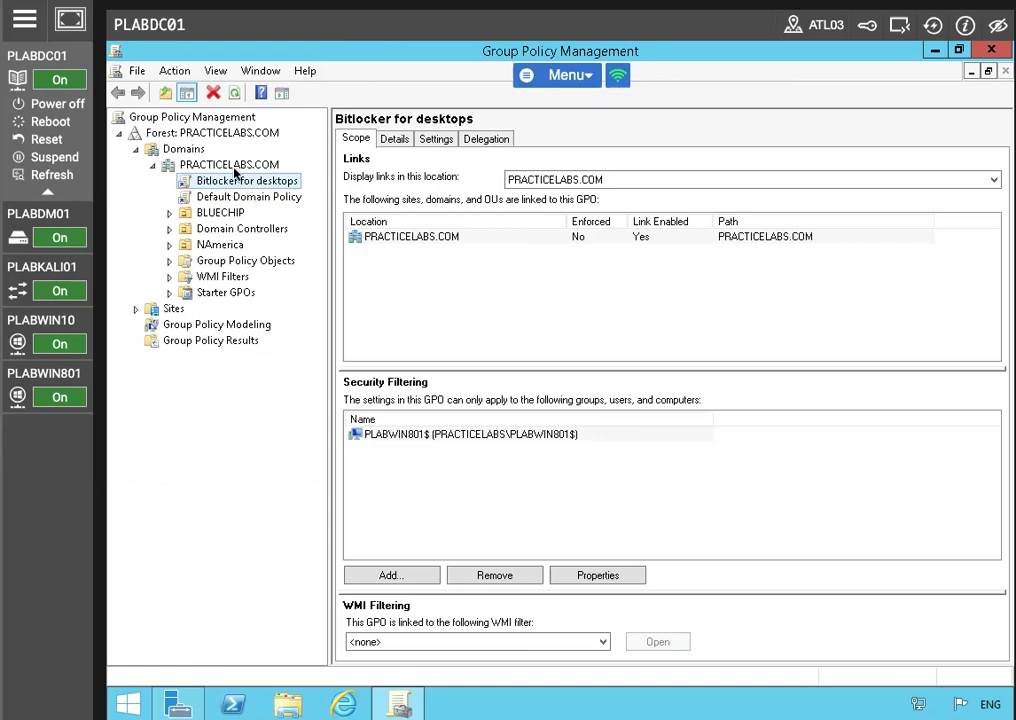
left_click(233, 168)
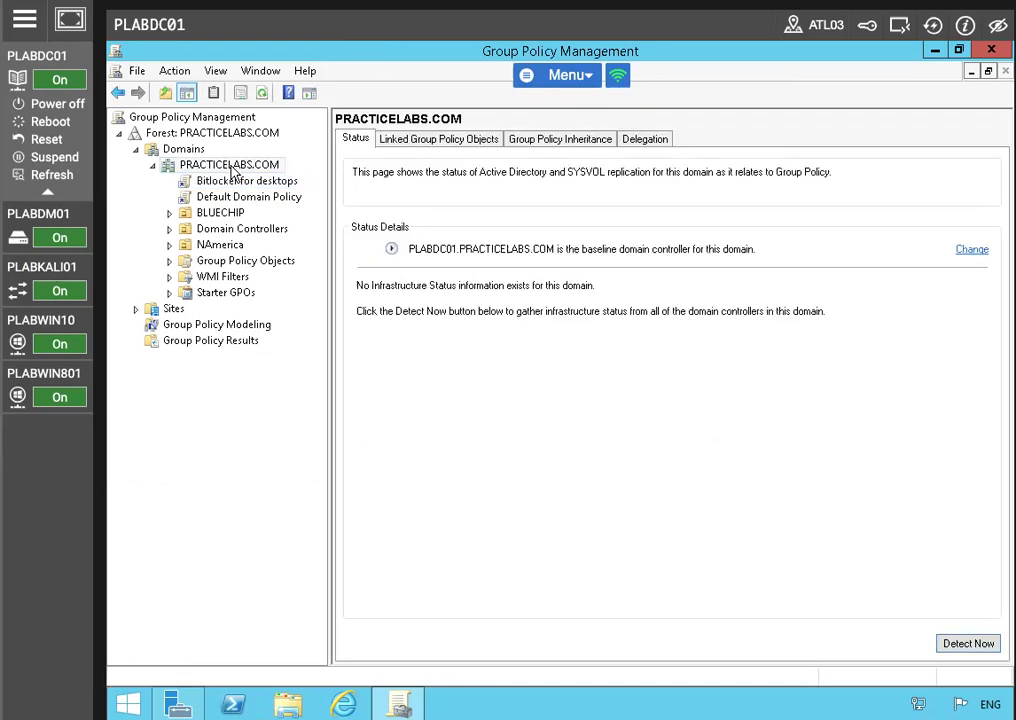
Create a GPO named 'Removeable Media' linked to PRACTICELABS.COM and select it
right_click(233, 172)
left_click(311, 180)
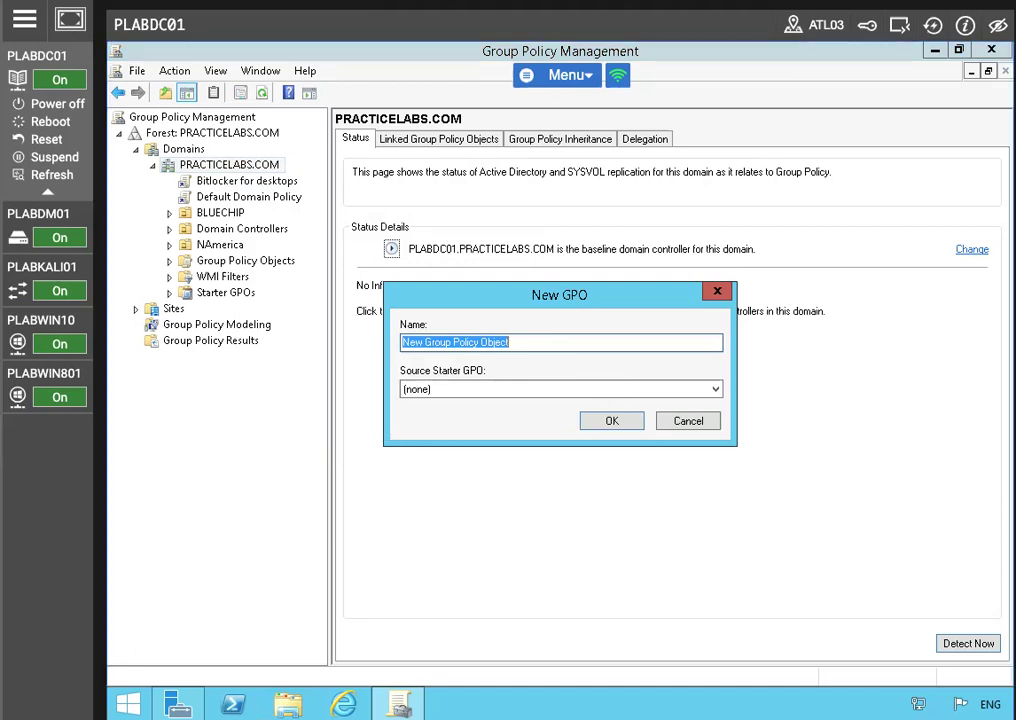
type("Removeable Media")
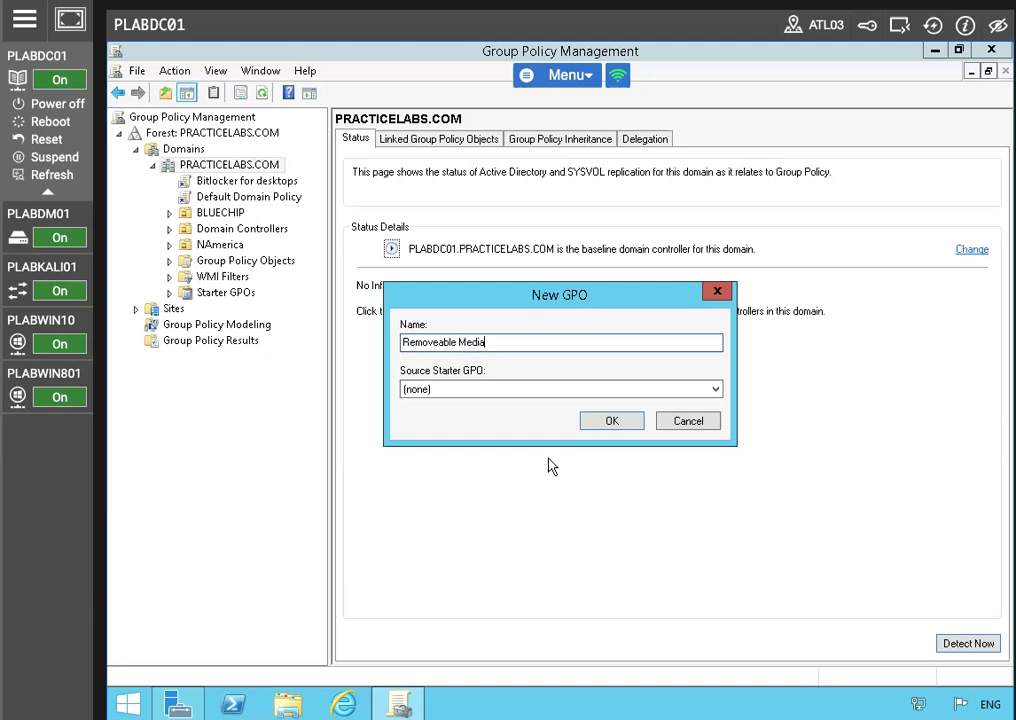
left_click(615, 421)
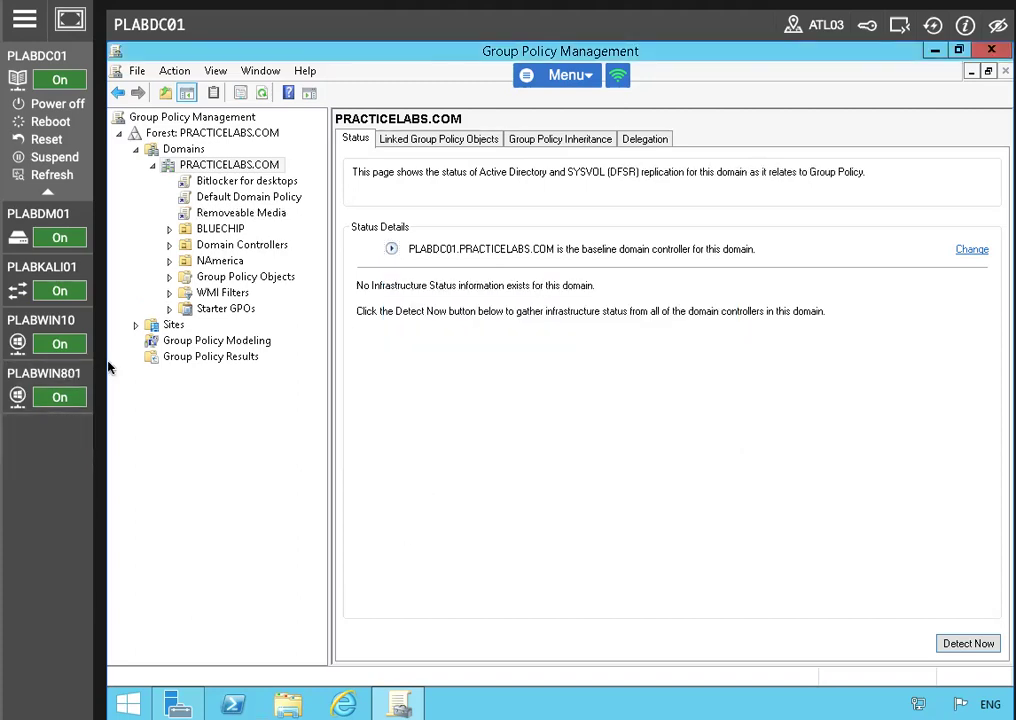
left_click(226, 212)
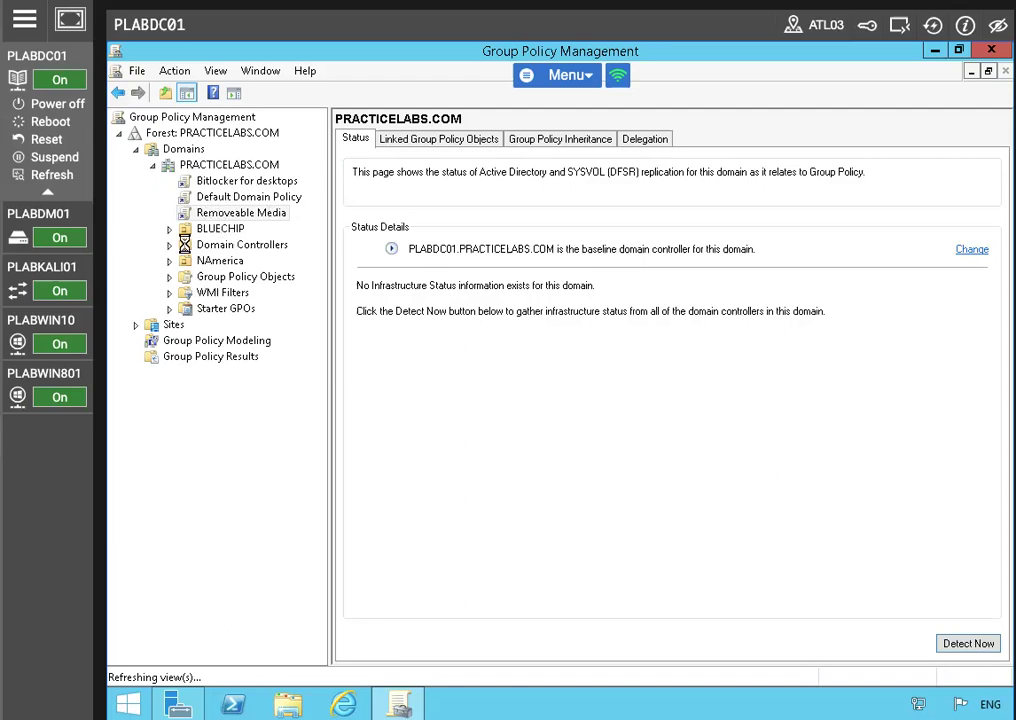
left_click(700, 408)
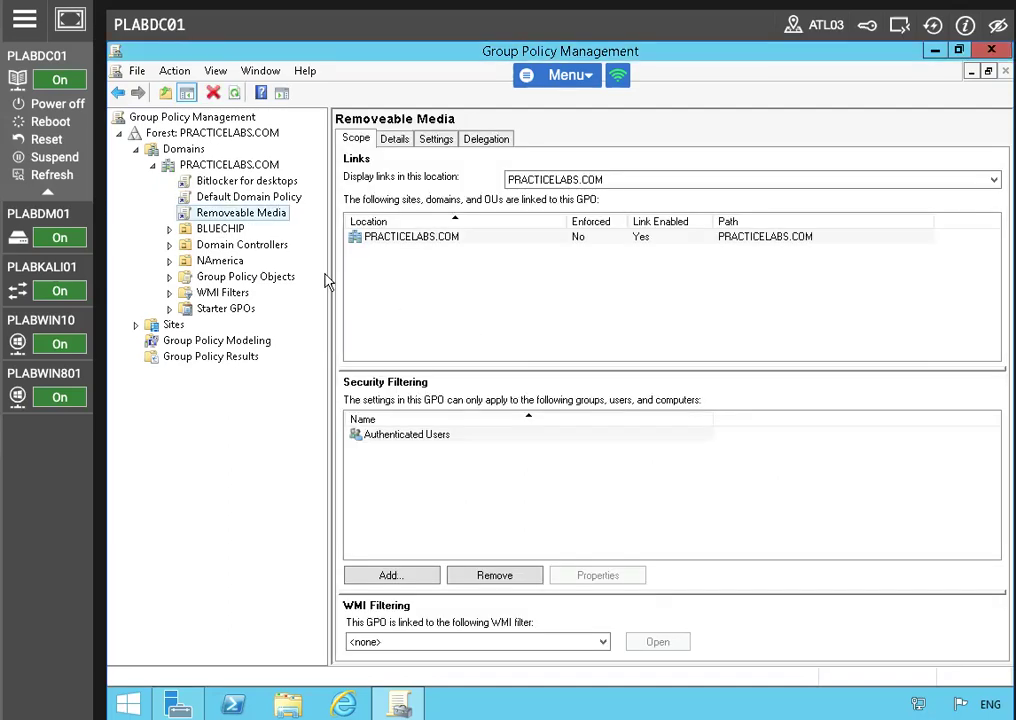
Edit the Removeable Media GPO, maximized, expanding Computer Configuration > Administrative Templates > System
right_click(225, 215)
left_click(304, 222)
left_click(831, 120)
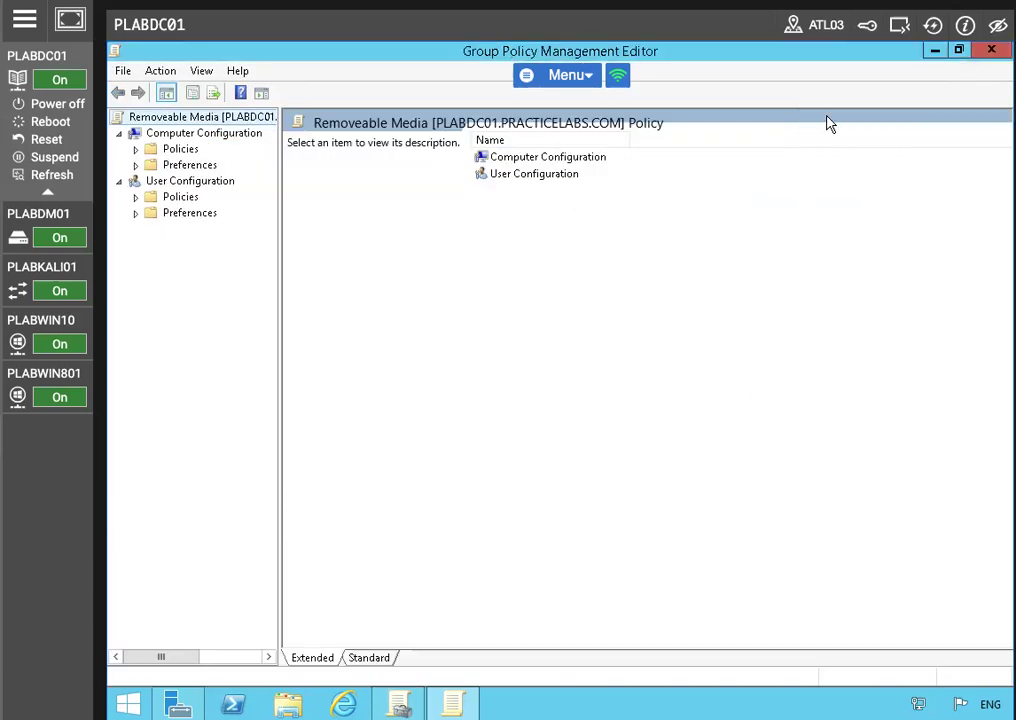
left_click(136, 150)
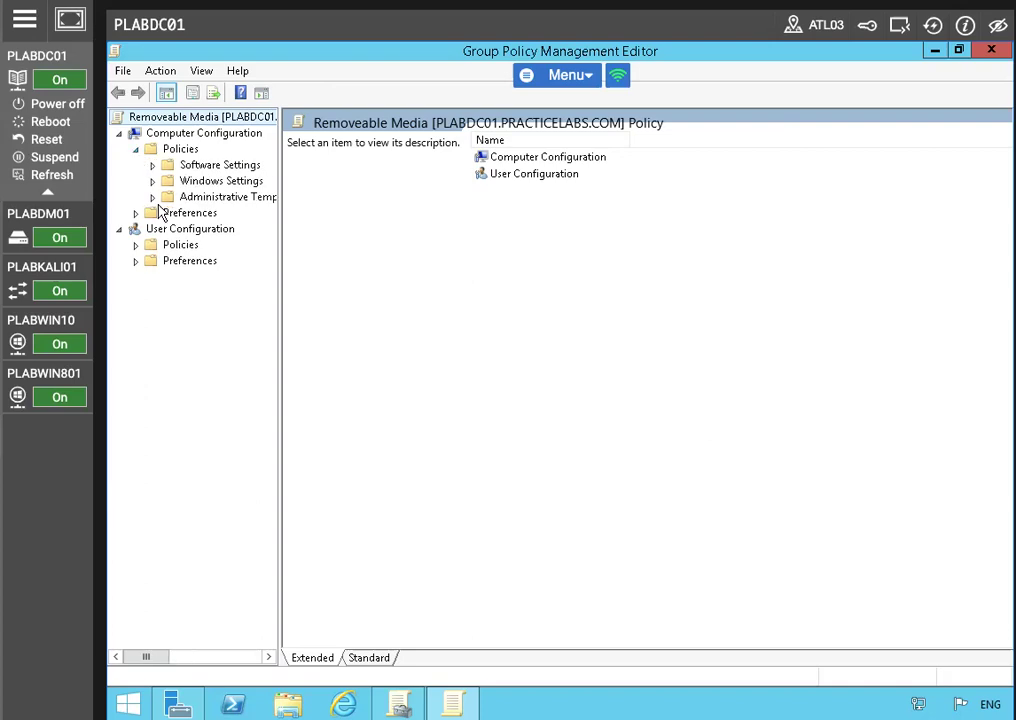
left_click(152, 198)
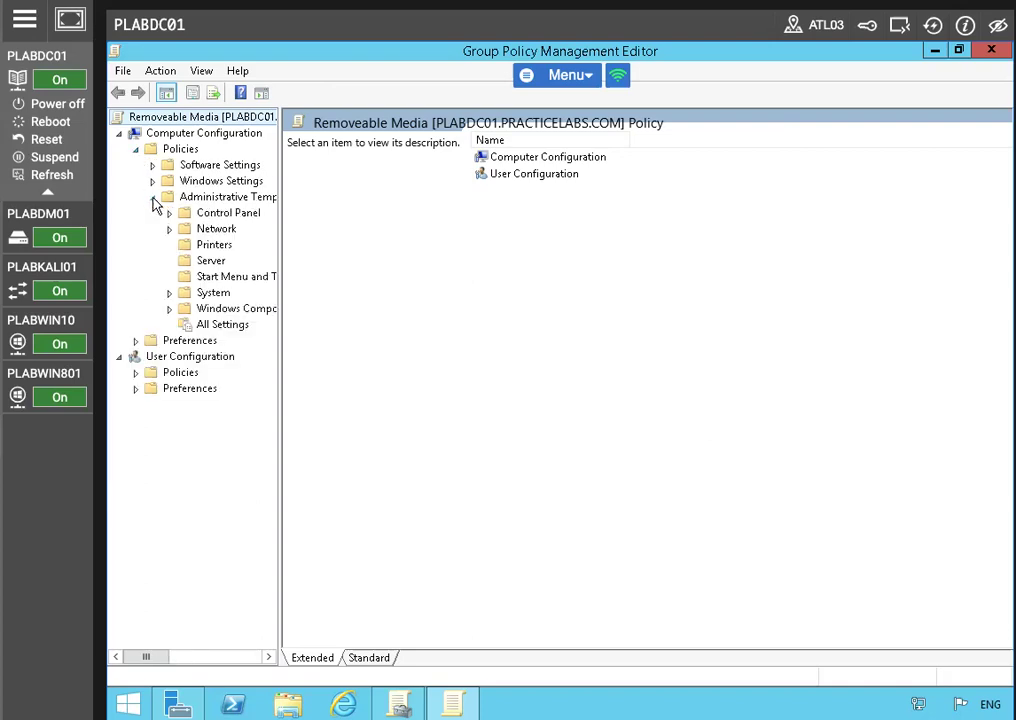
left_click(171, 294)
left_click(212, 117)
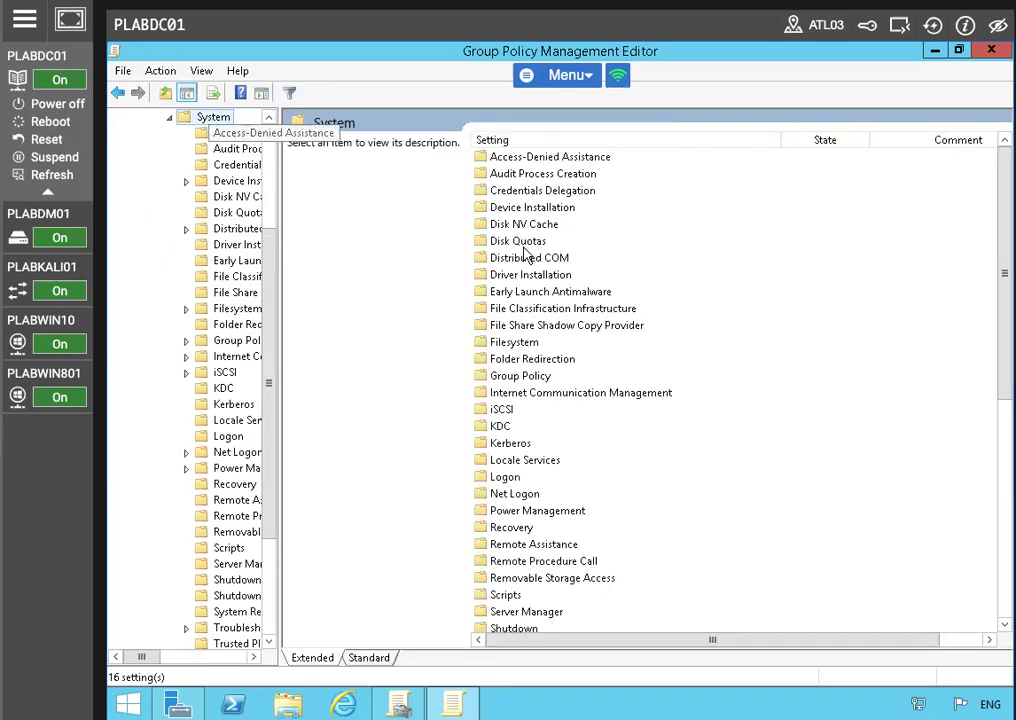
scroll(592, 360, "down", 3)
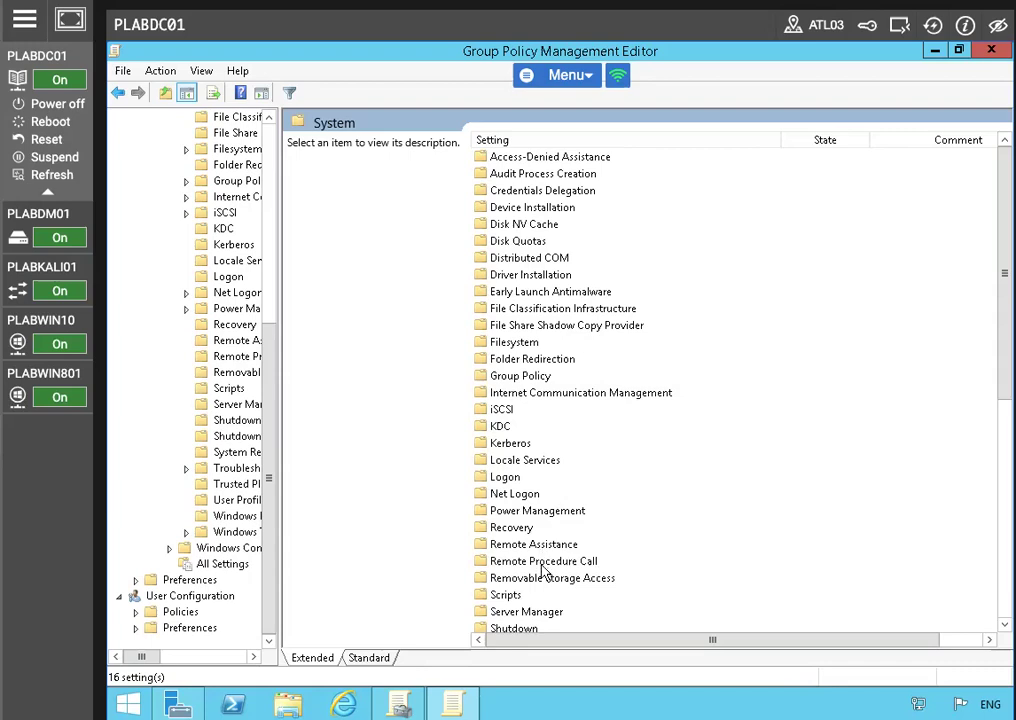
Open the Removable Storage Access folder and select the Removable Disks: Deny write access policy
left_click(543, 578)
double_click(543, 578)
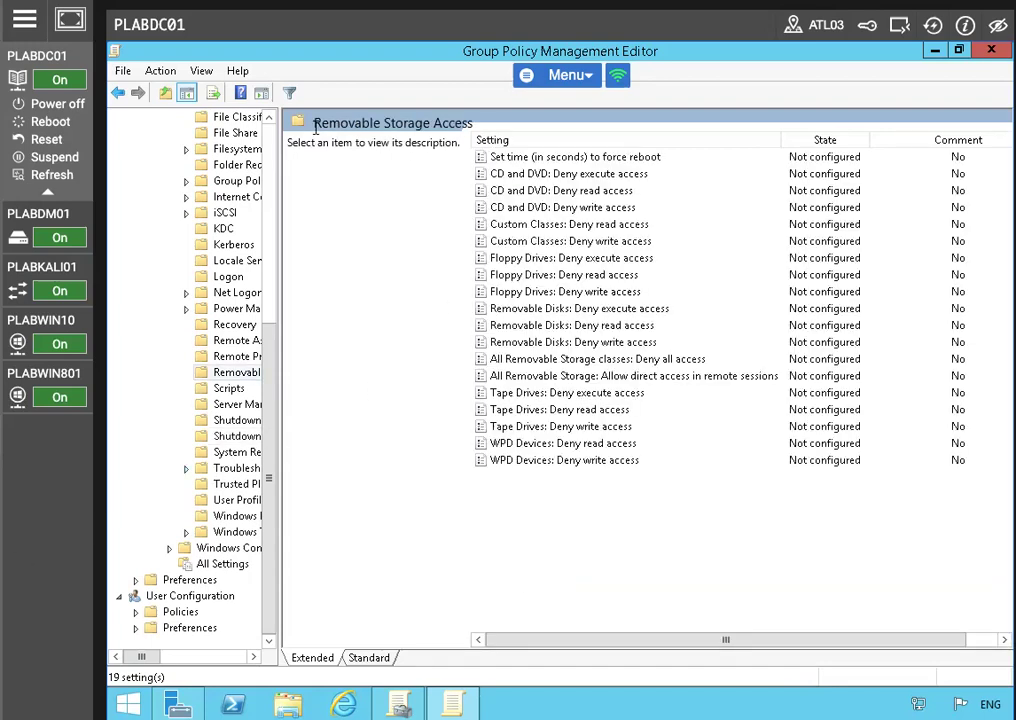
left_click(116, 93)
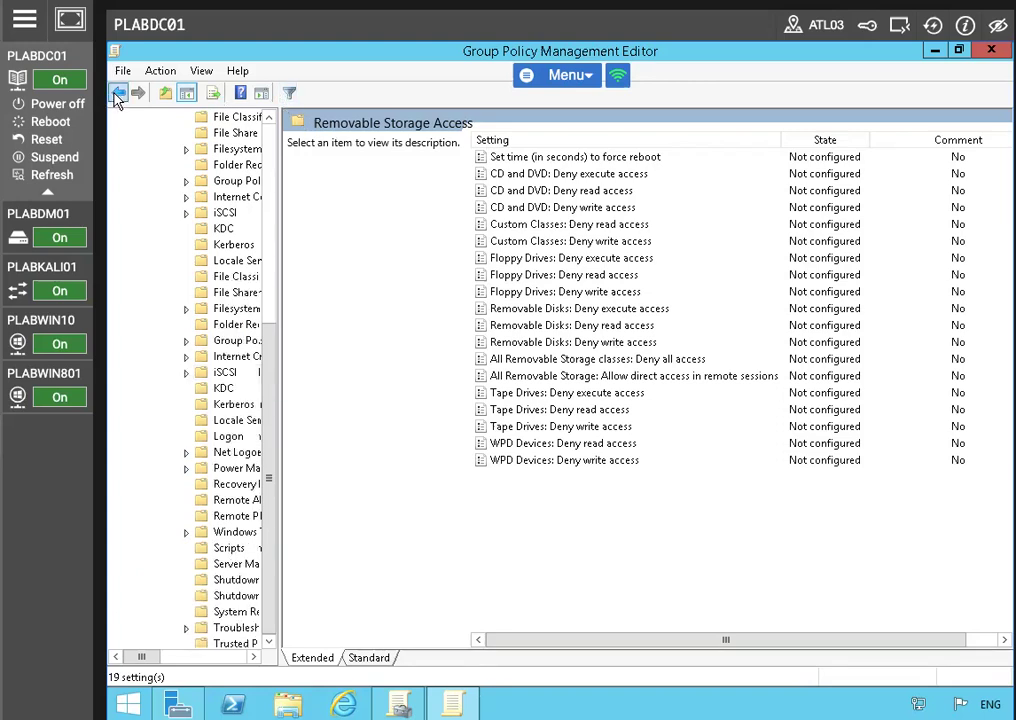
right_click(567, 580)
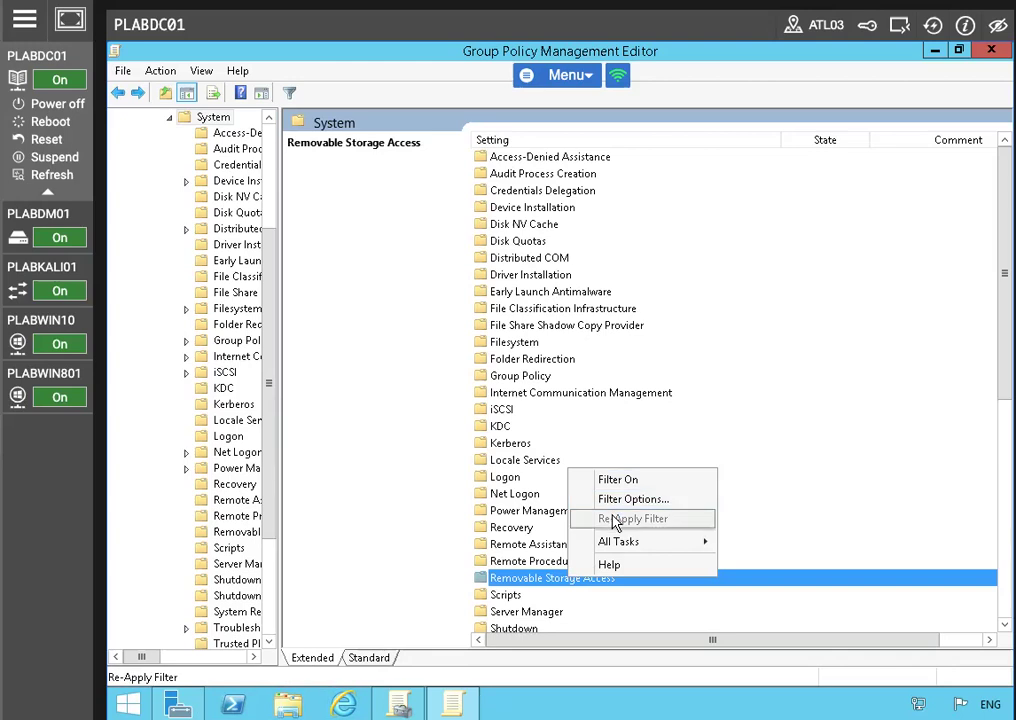
left_click(410, 529)
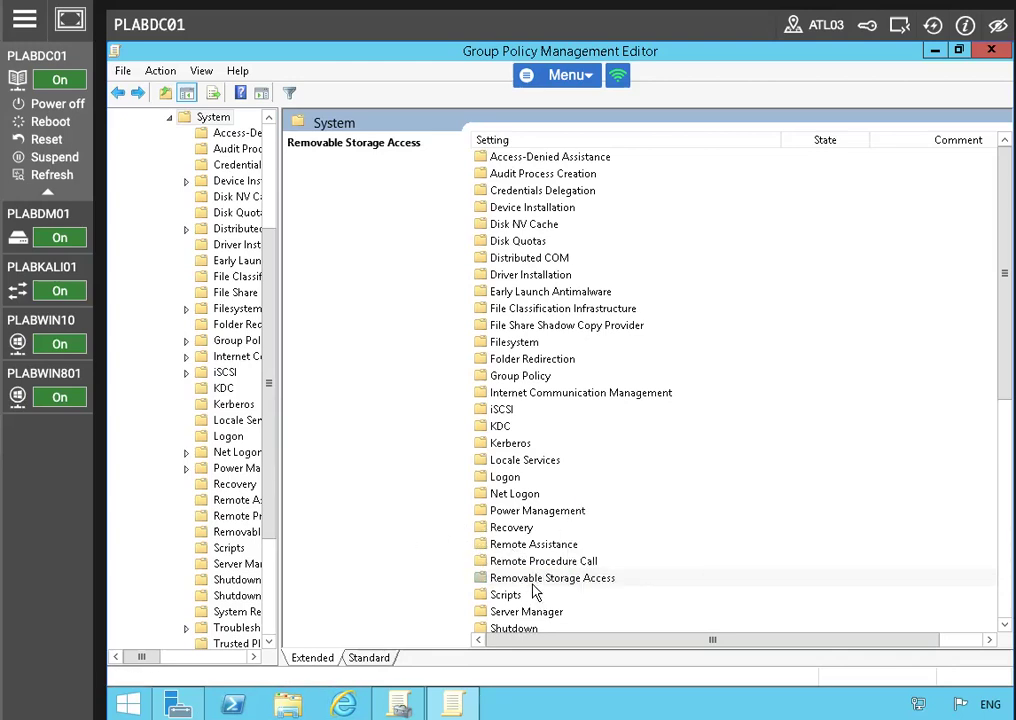
double_click(478, 580)
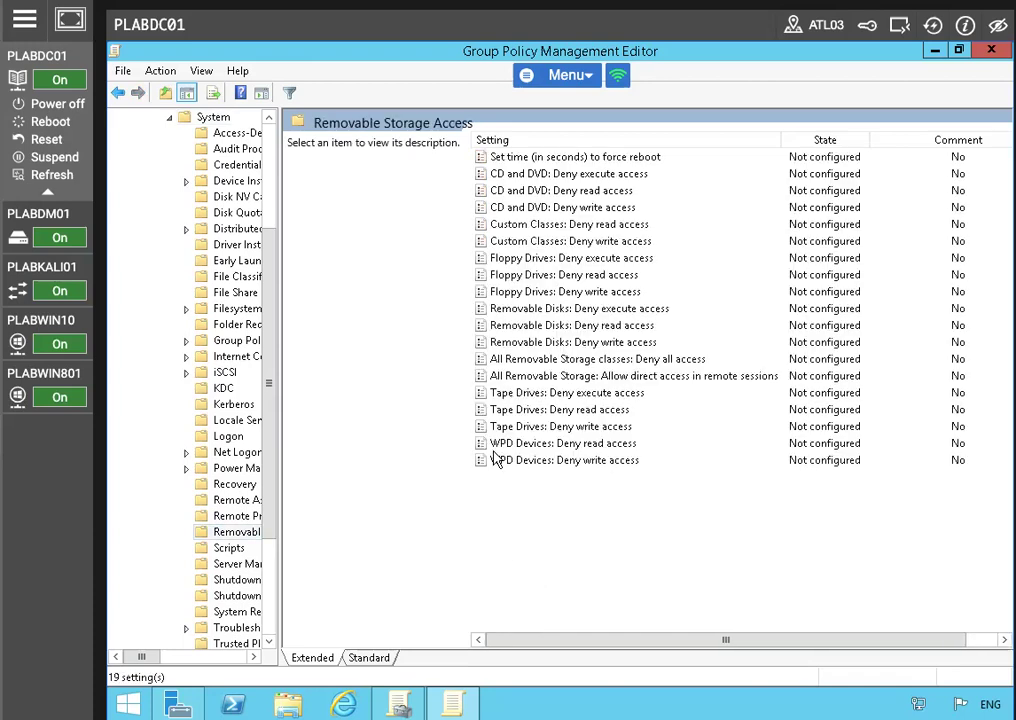
left_click(520, 343)
Set Removable Disks: Deny write access to Enabled, save it, and close the editor
right_click(521, 347)
left_click(557, 358)
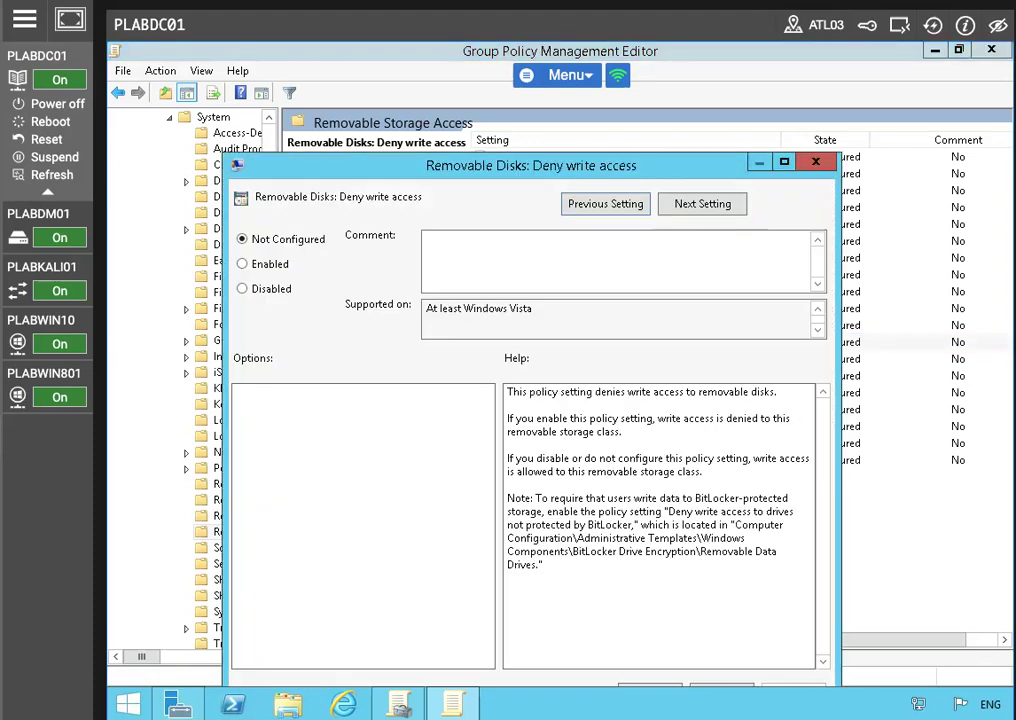
left_click(243, 264)
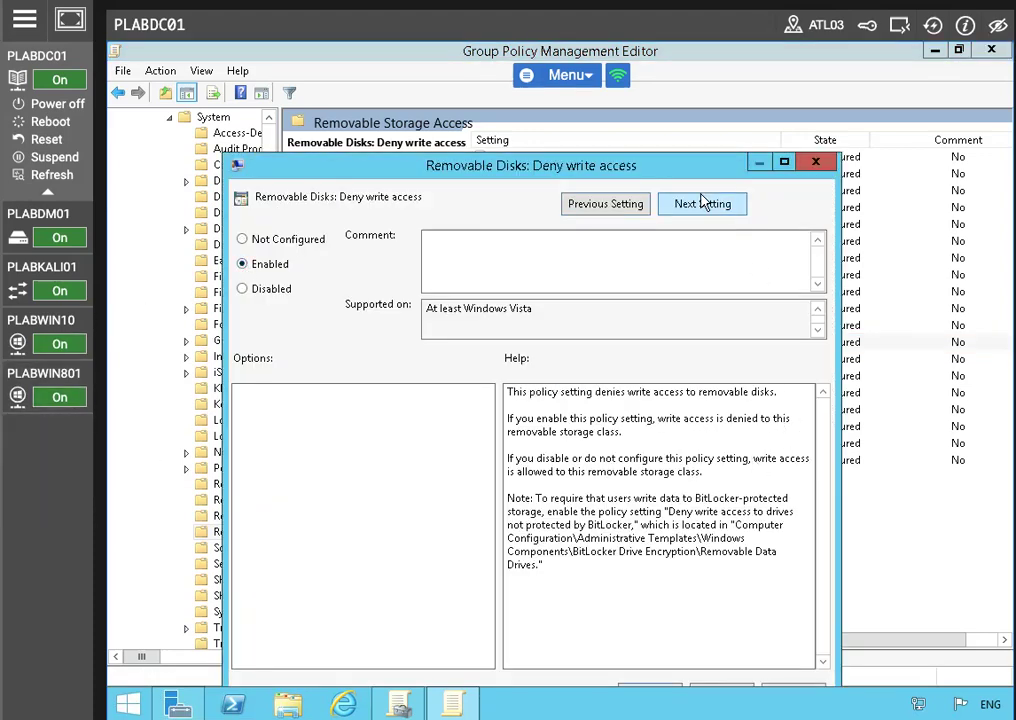
left_click_drag(672, 176, 679, 95)
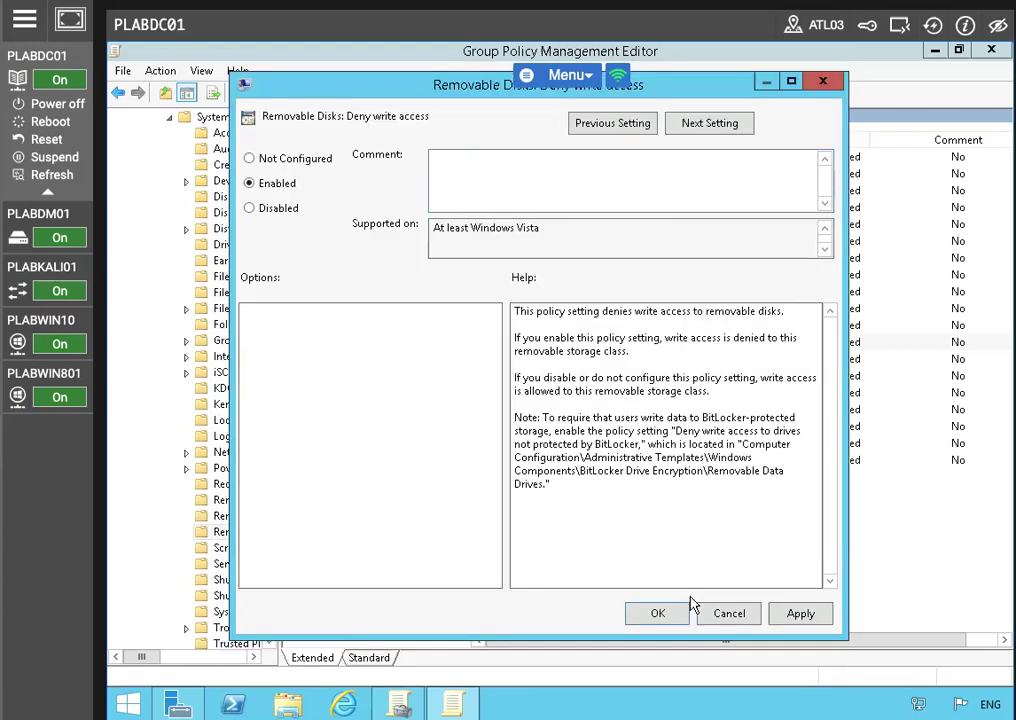
left_click(658, 613)
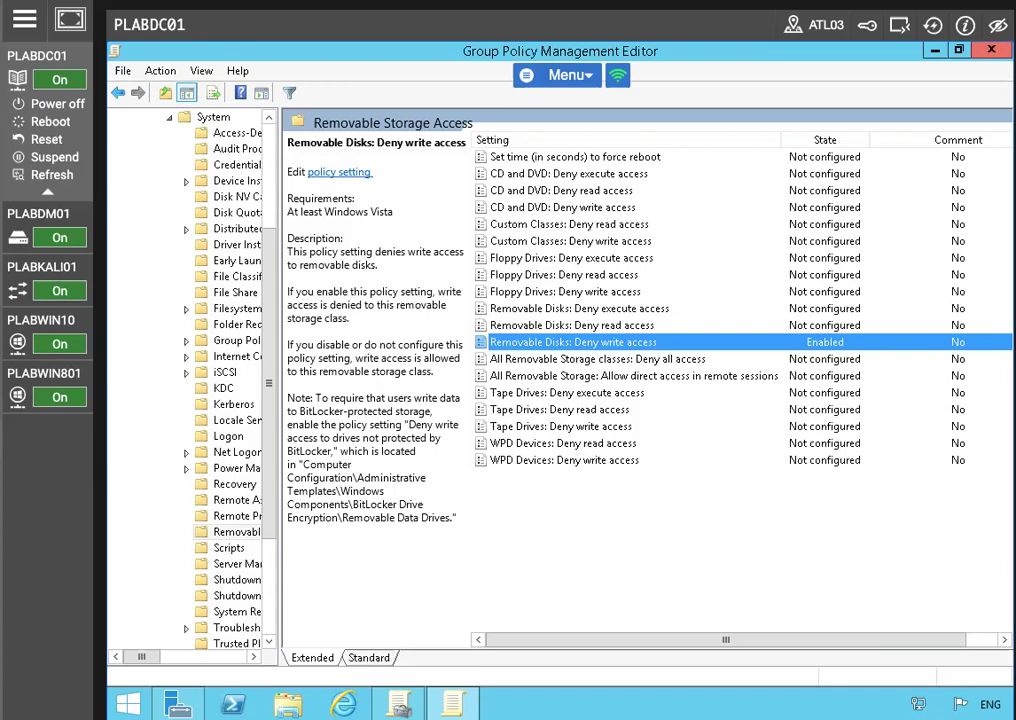
left_click(990, 50)
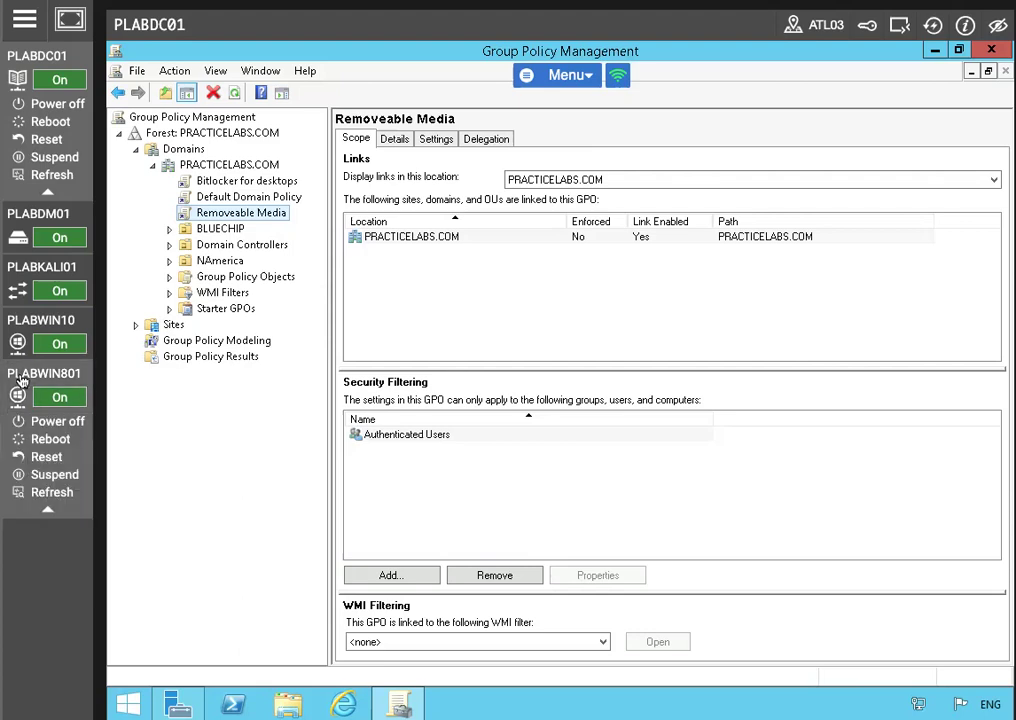
left_click(18, 291)
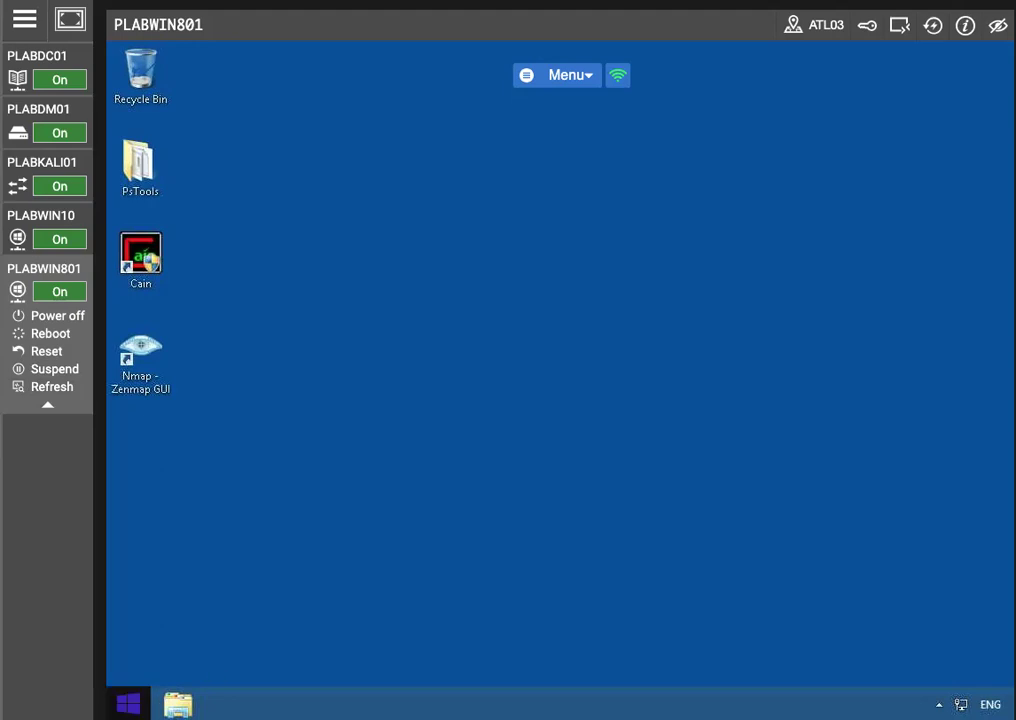
In Internet Explorer, run 7z920-x64.msi from the intranet's Tools > 7ZIP public files folder
left_click(128, 704)
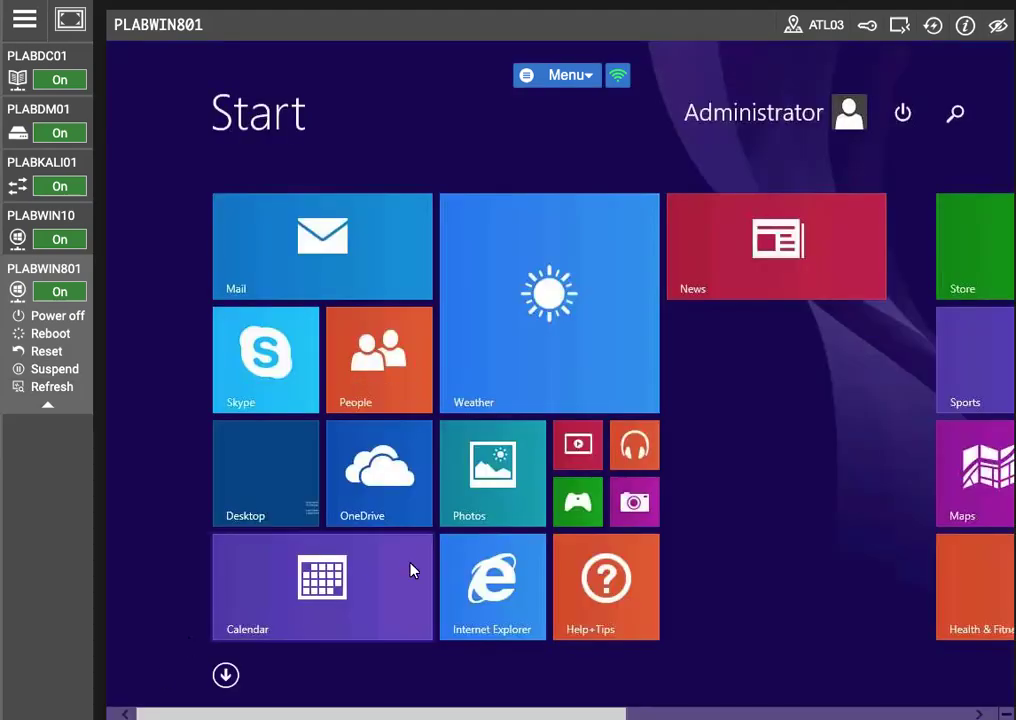
left_click(489, 579)
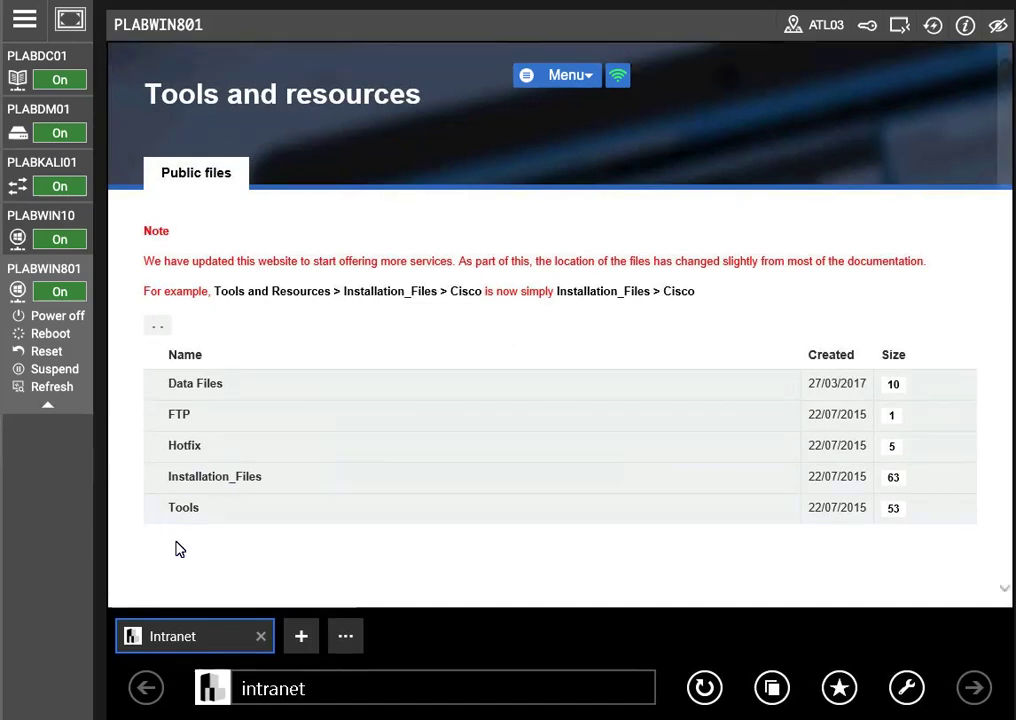
left_click(180, 508)
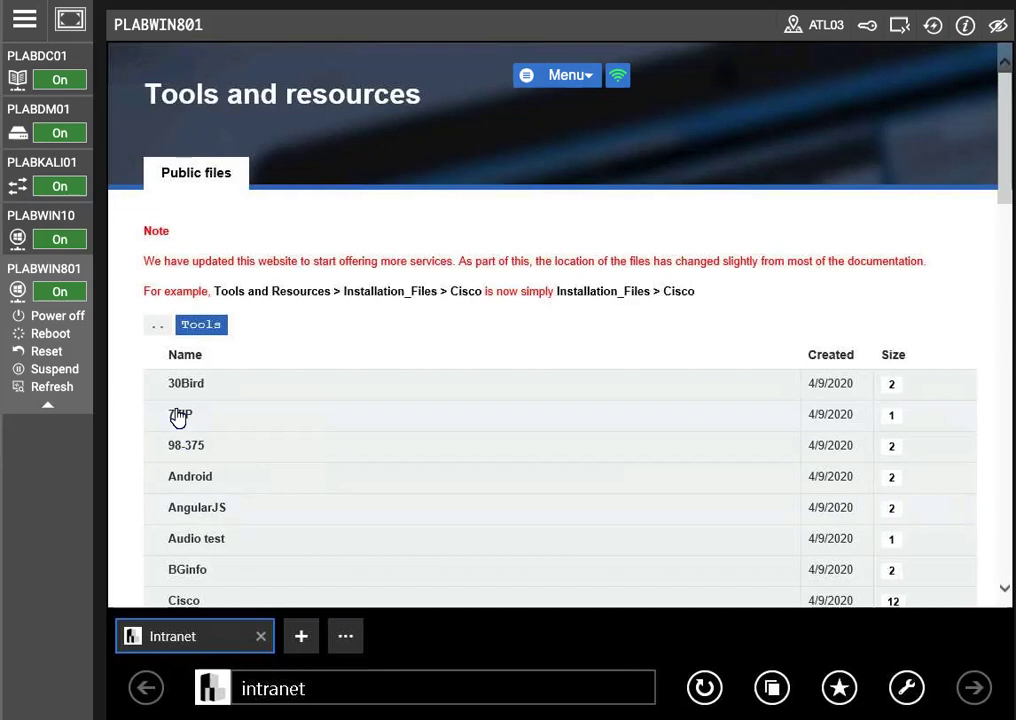
left_click(178, 414)
left_click(197, 387)
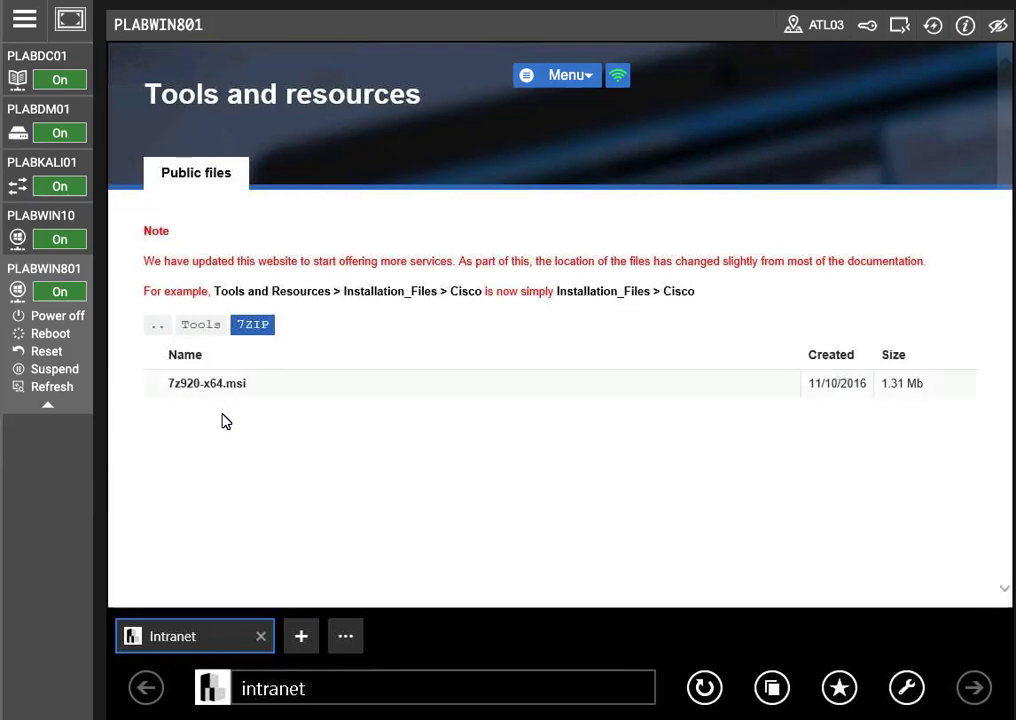
left_click(757, 577)
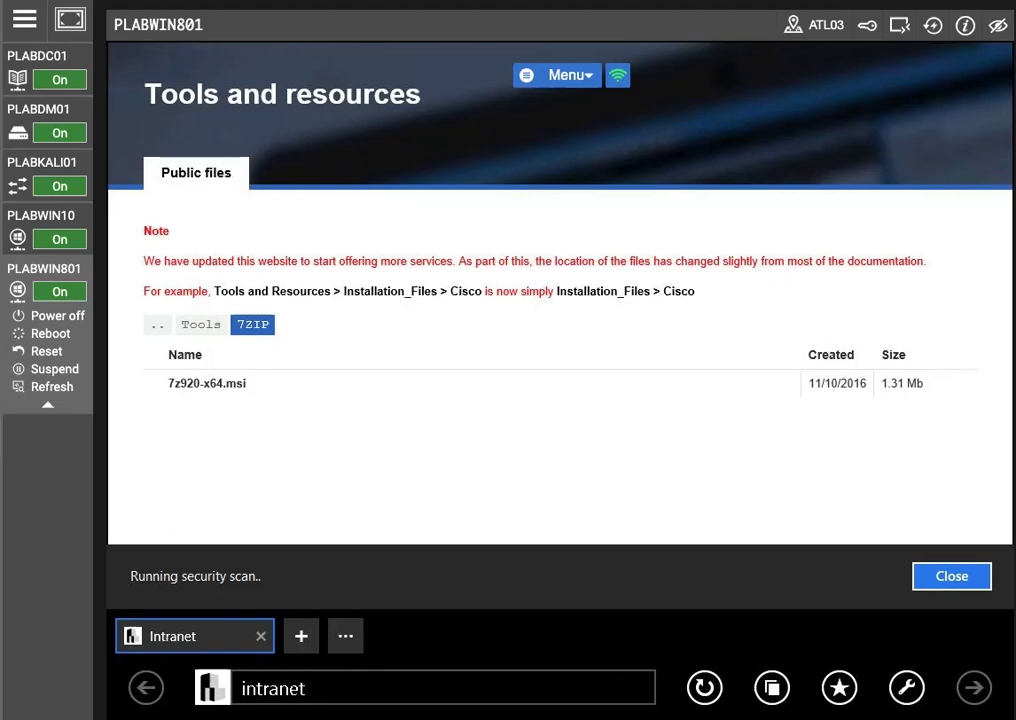
left_click(24, 19)
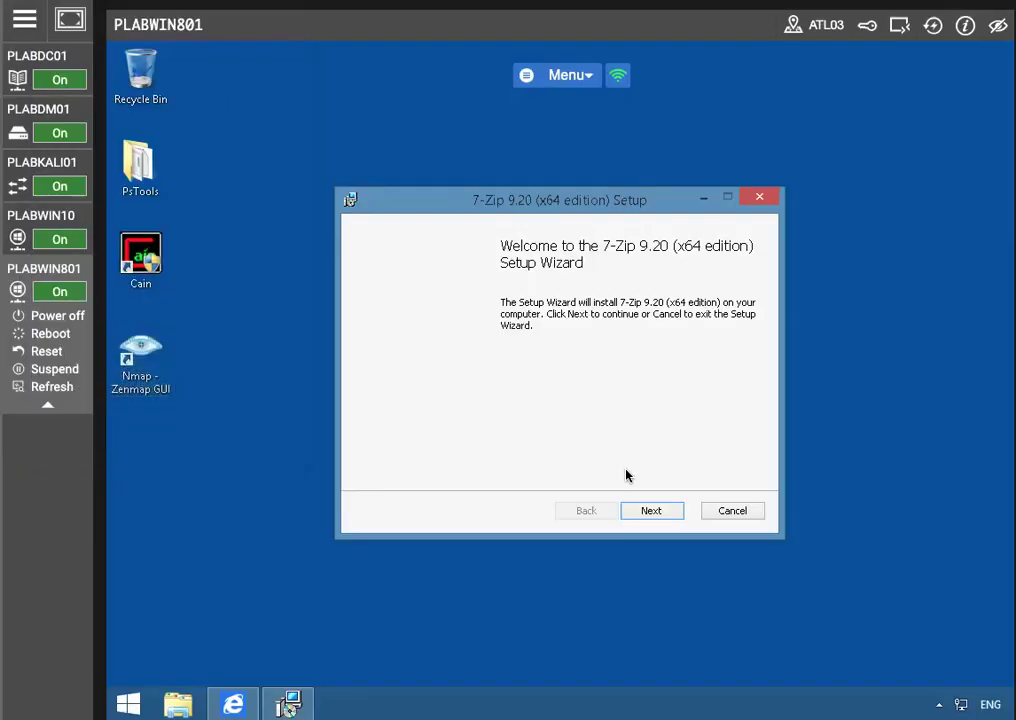
Install 7-Zip 9.20 x64 with the license accepted and default features, approving UAC, then finish
left_click(647, 511)
left_click(370, 468)
left_click(653, 514)
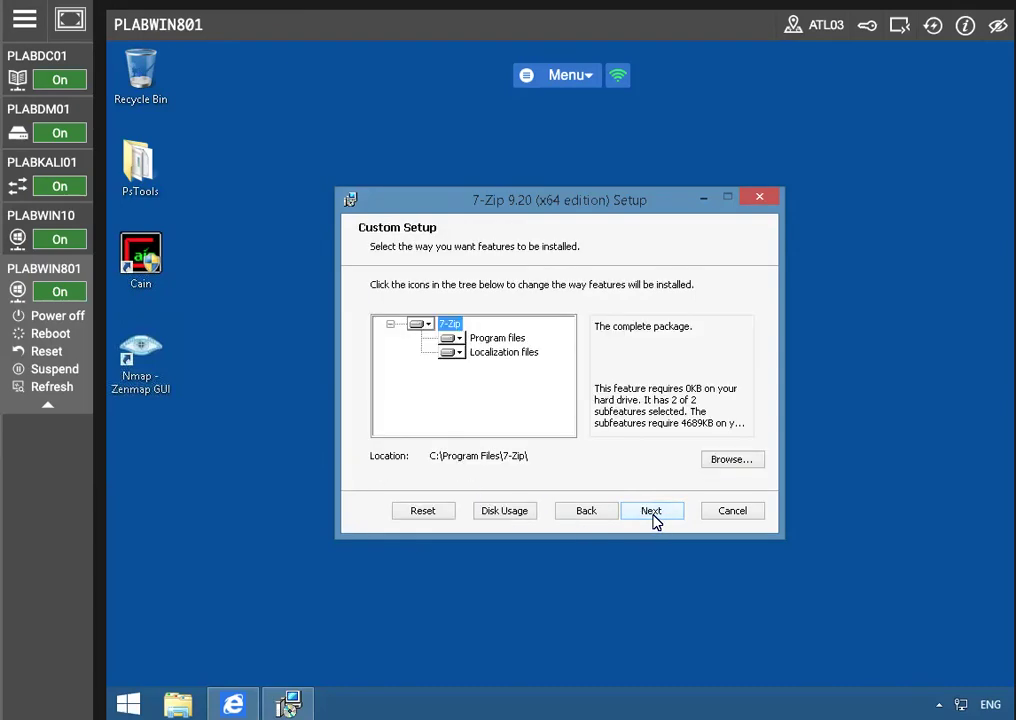
left_click(652, 514)
left_click(653, 514)
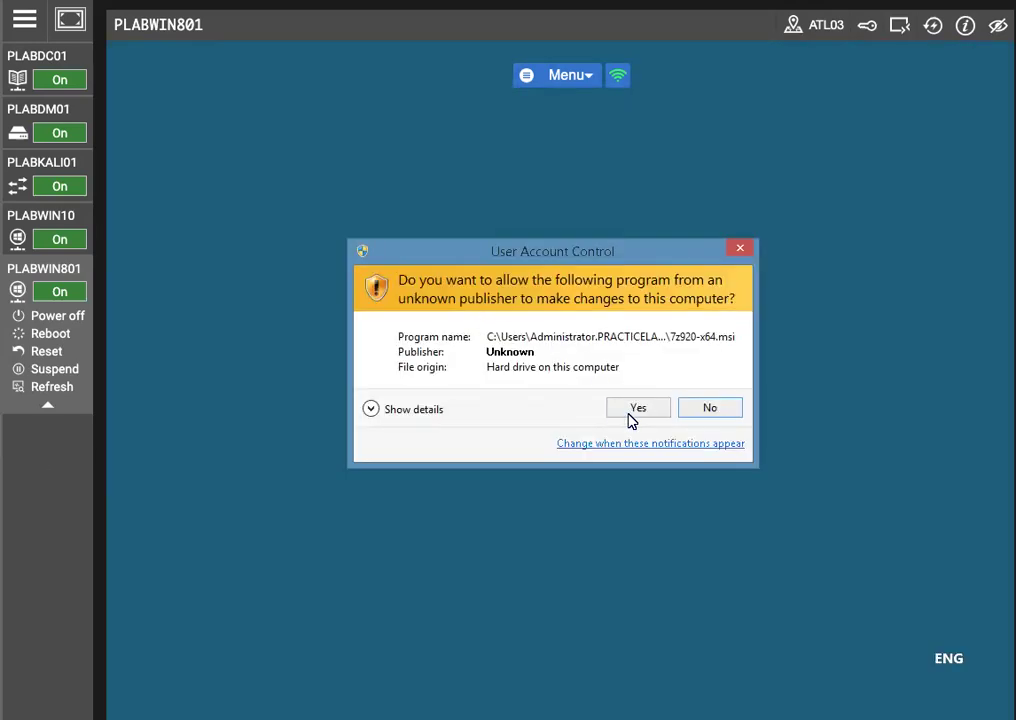
left_click(633, 414)
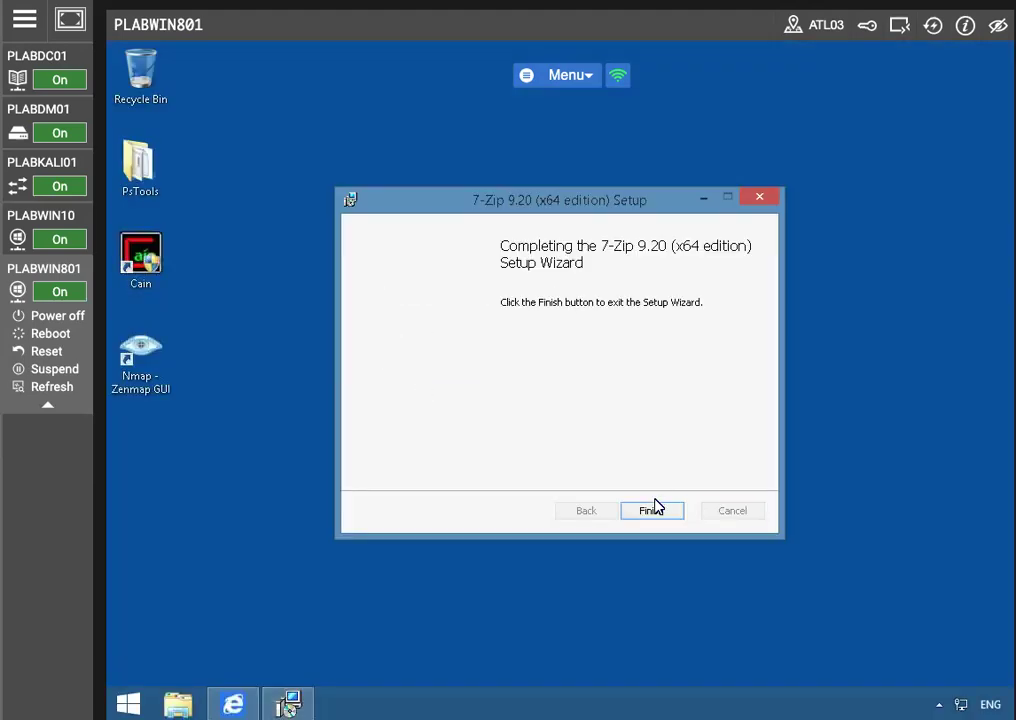
left_click(640, 508)
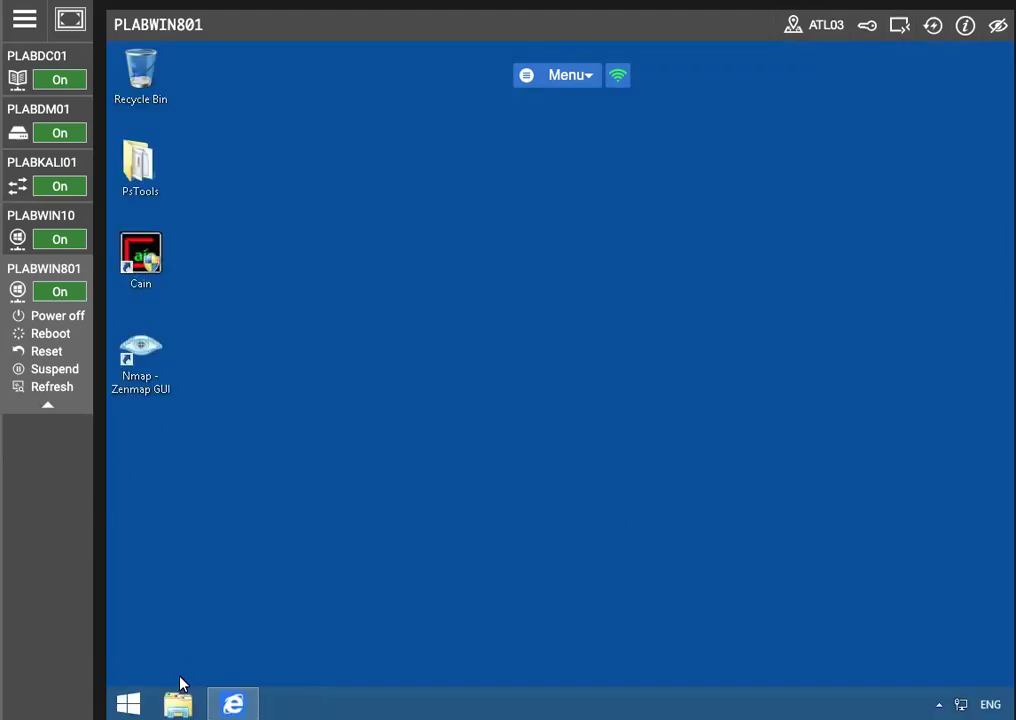
Create a new folder named PLAB on Local Disk (C:)
left_click(178, 704)
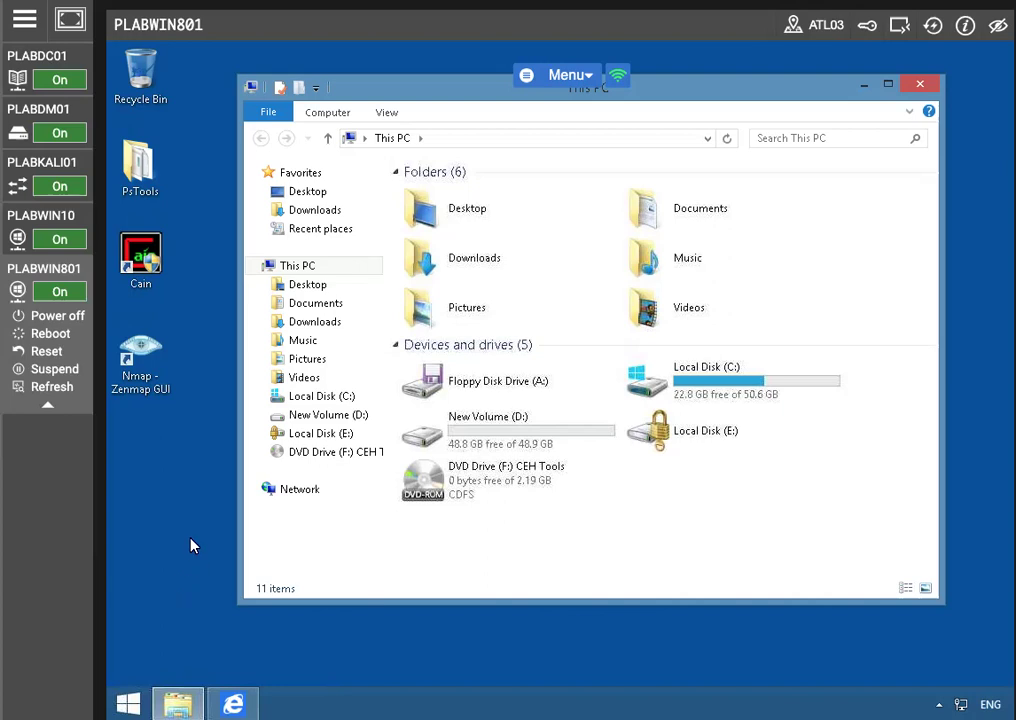
left_click(310, 398)
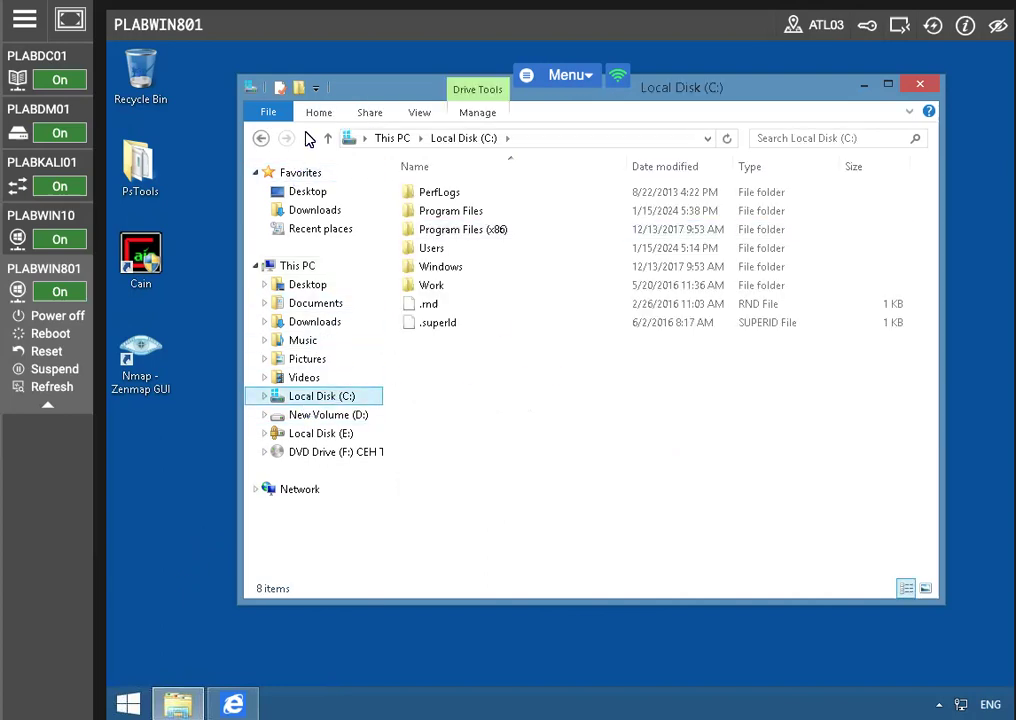
left_click(316, 113)
left_click(606, 160)
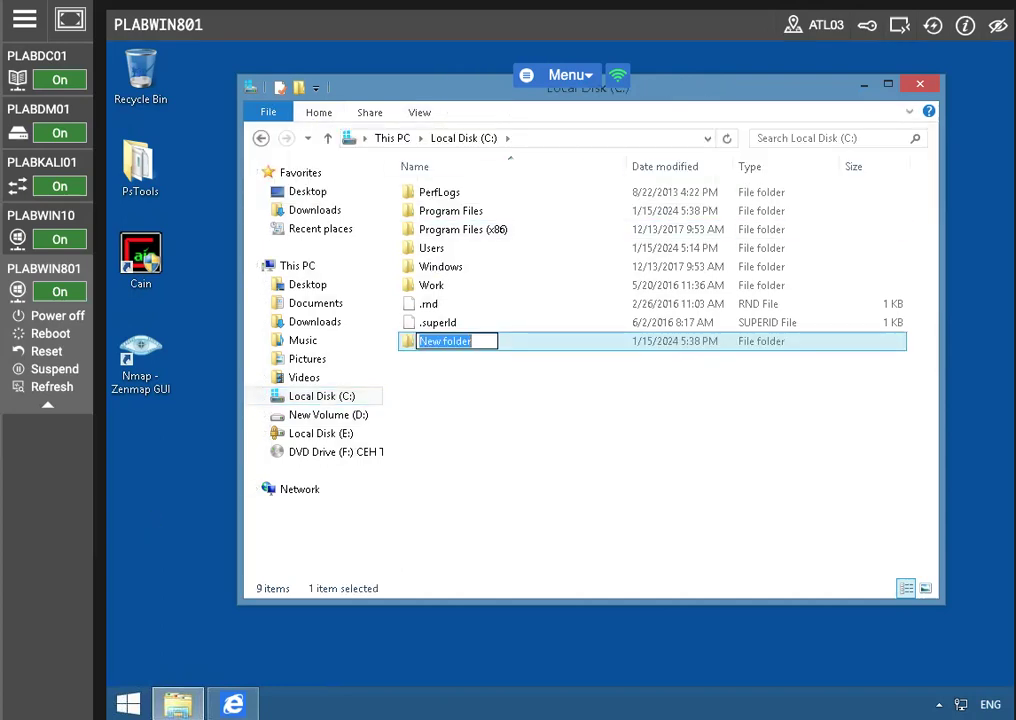
type("PLAB")
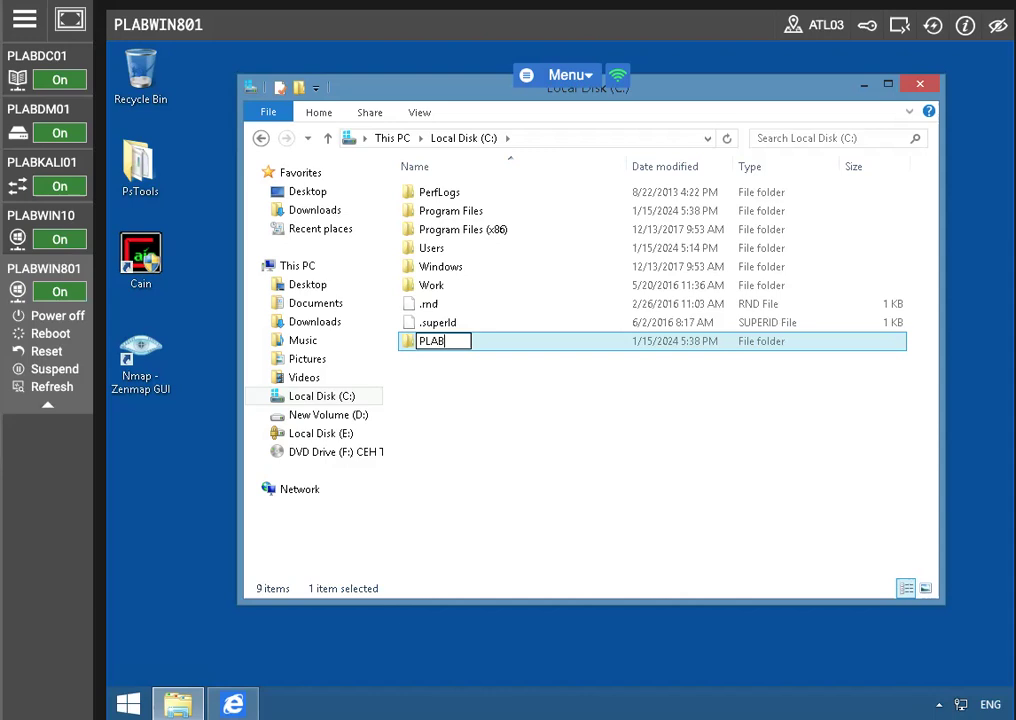
left_click(535, 449)
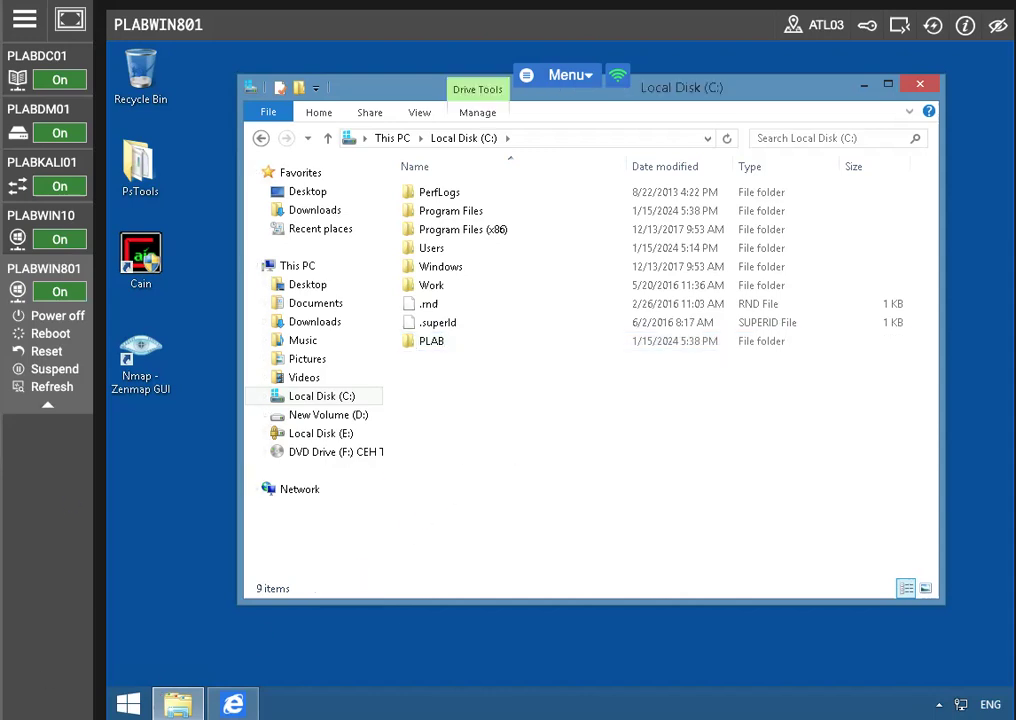
Inside PLAB, create text documents PLAB1 and PLAB2, then select both
double_click(443, 342)
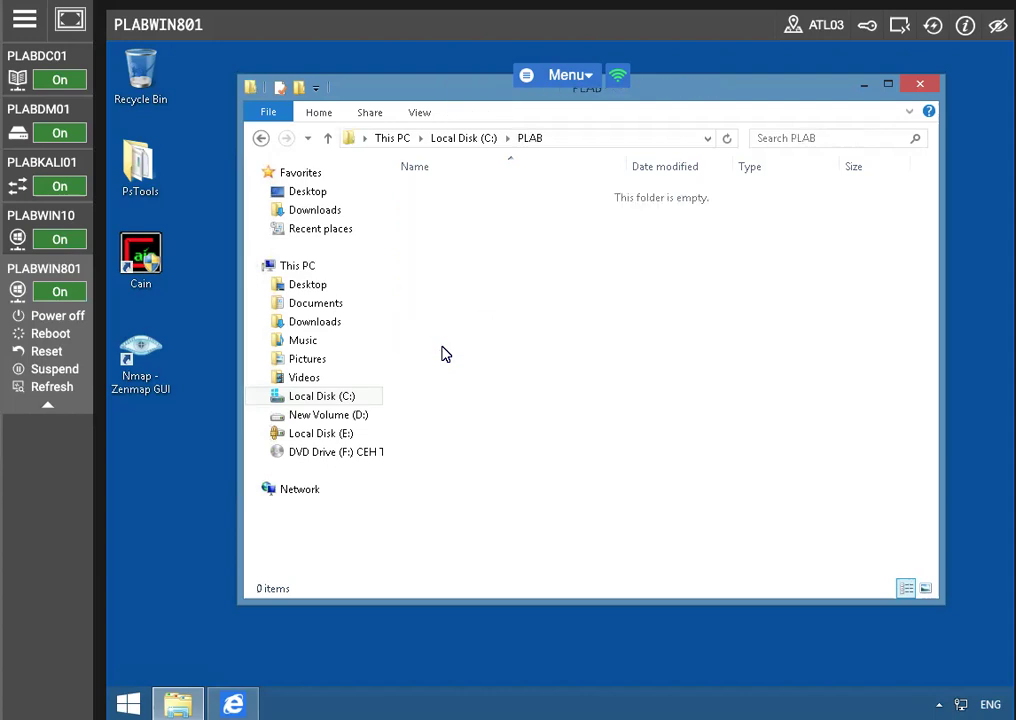
right_click(481, 265)
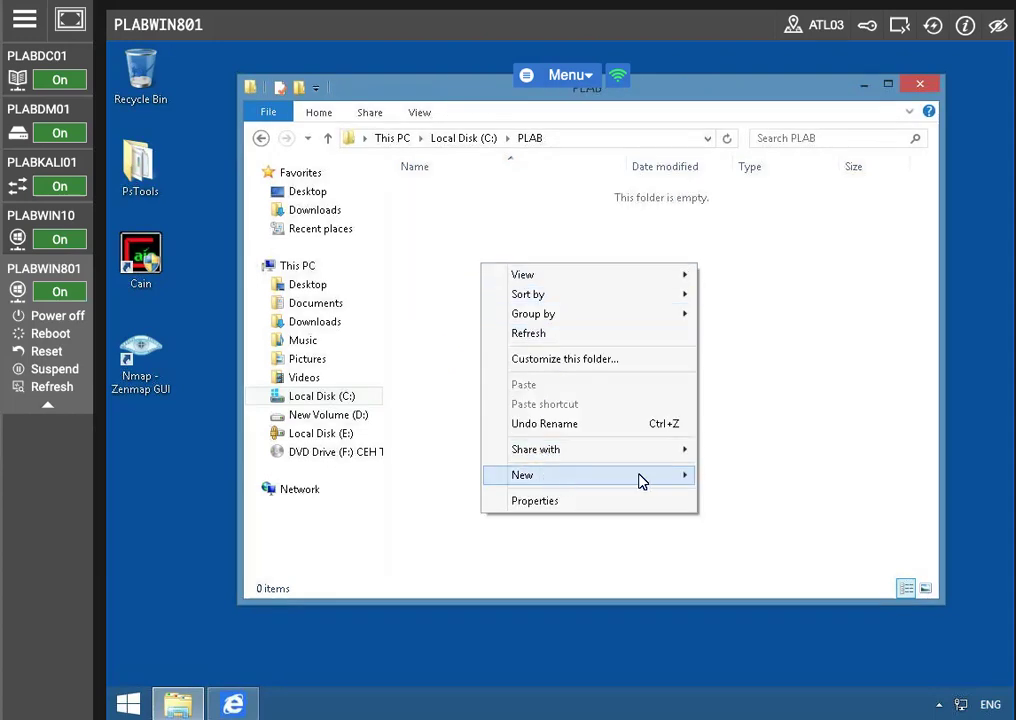
mouse_move(641, 481)
left_click(739, 674)
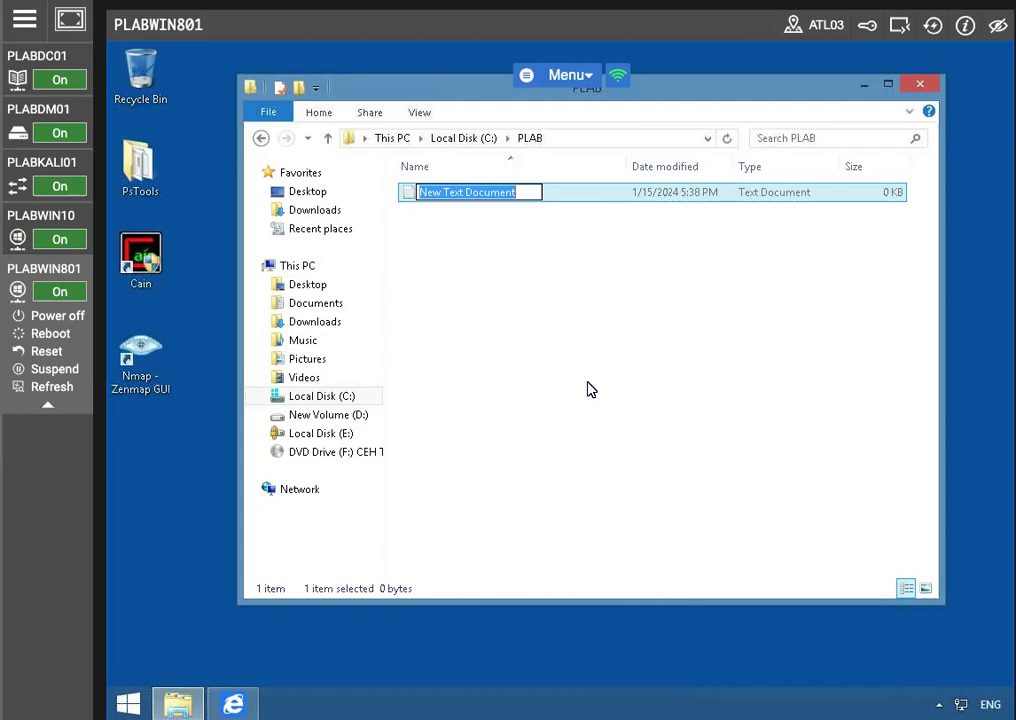
type("PLAB1")
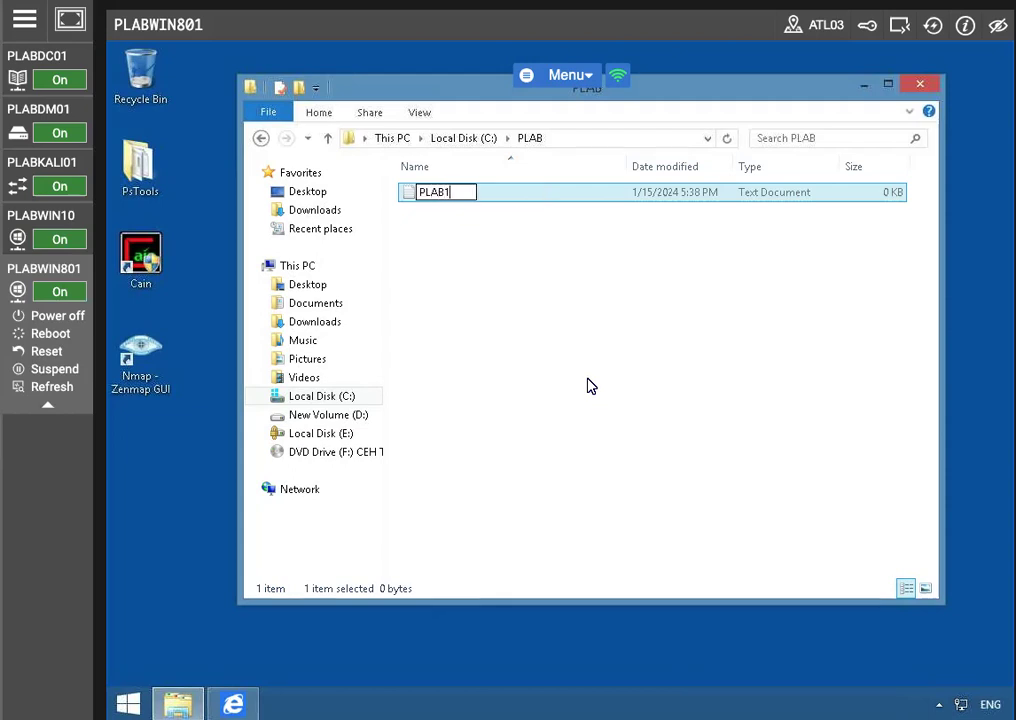
key("Return")
right_click(559, 411)
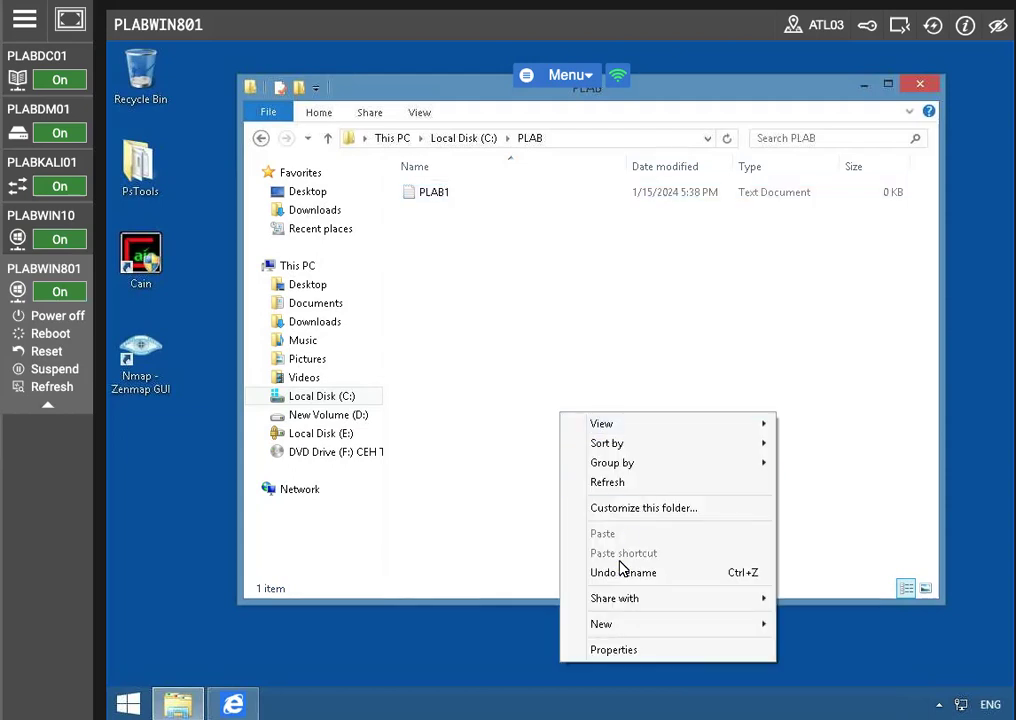
mouse_move(608, 624)
left_click(830, 668)
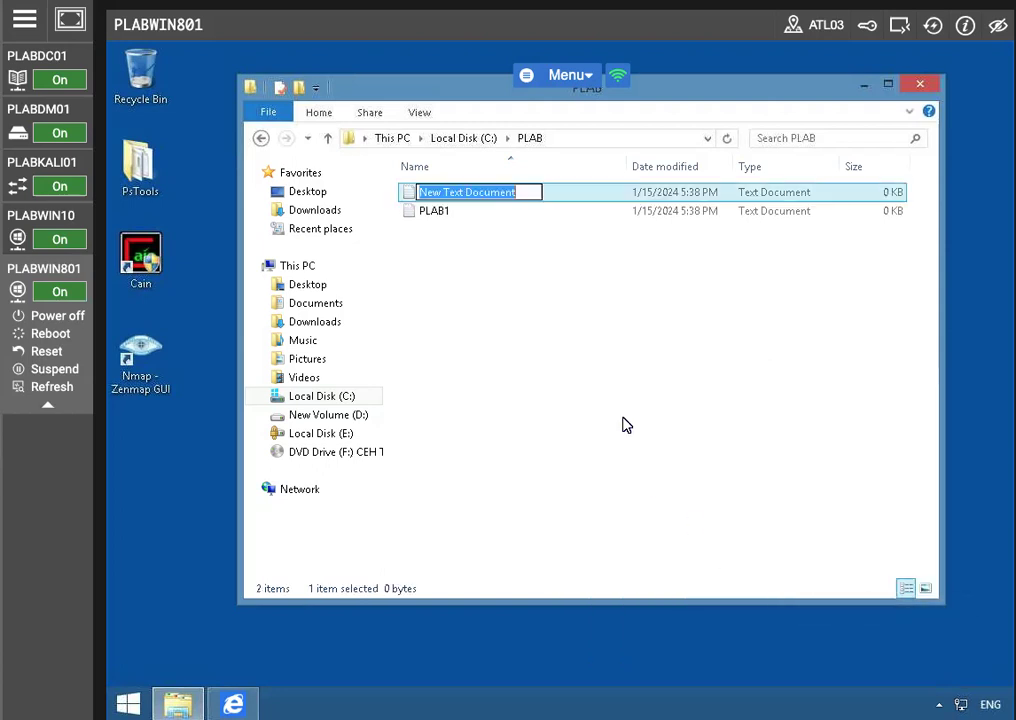
type("PLAB")
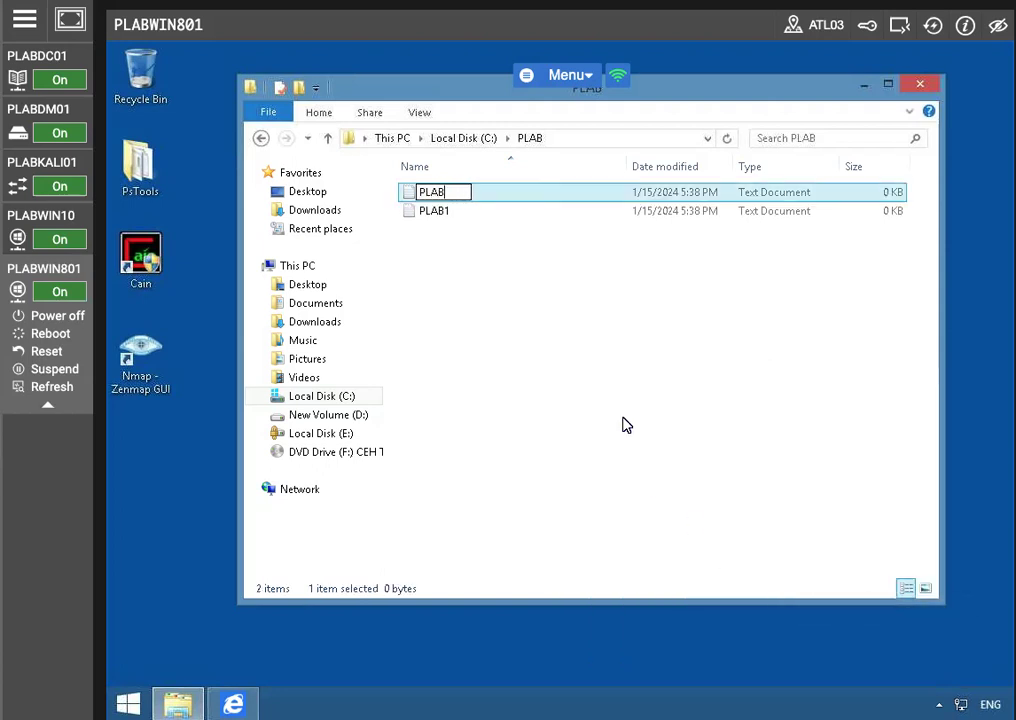
type("2")
key("Return")
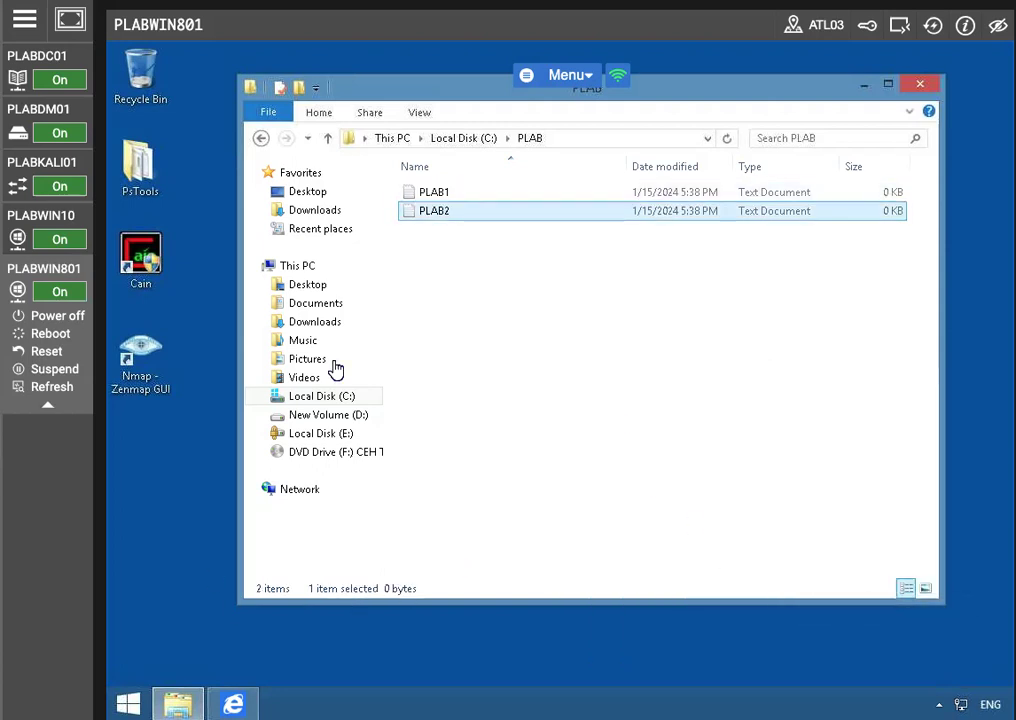
left_click(442, 195)
left_click(446, 210, "ctrl")
Compress PLAB1 and PLAB2 with 7-Zip's Add to "PLAB.zip" command
right_click(446, 210)
mouse_move(510, 284)
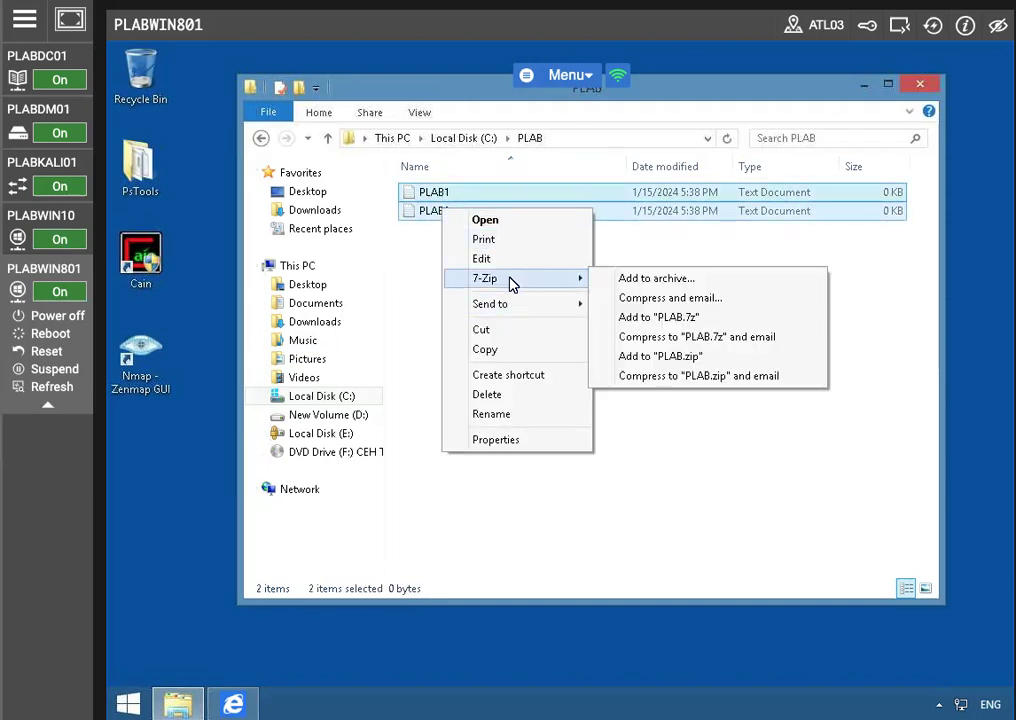
left_click(662, 357)
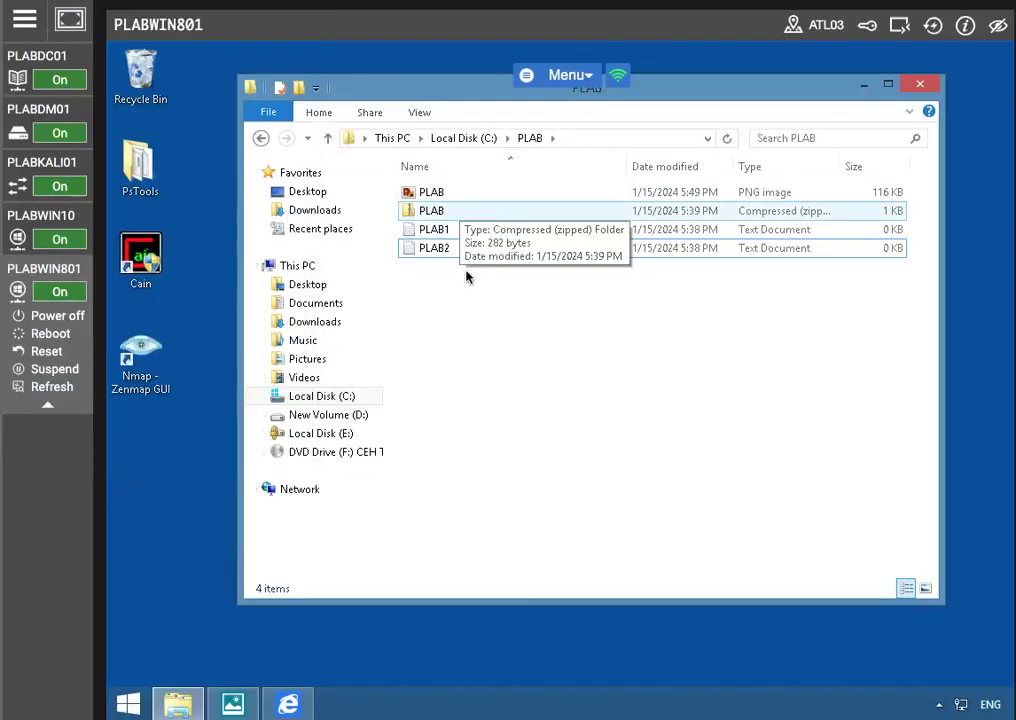
left_click(567, 141)
Launch Command Prompt in C:\PLAB by entering cmd in the Explorer address bar
type("C:\\Windows\\System32\\cmd.exe")
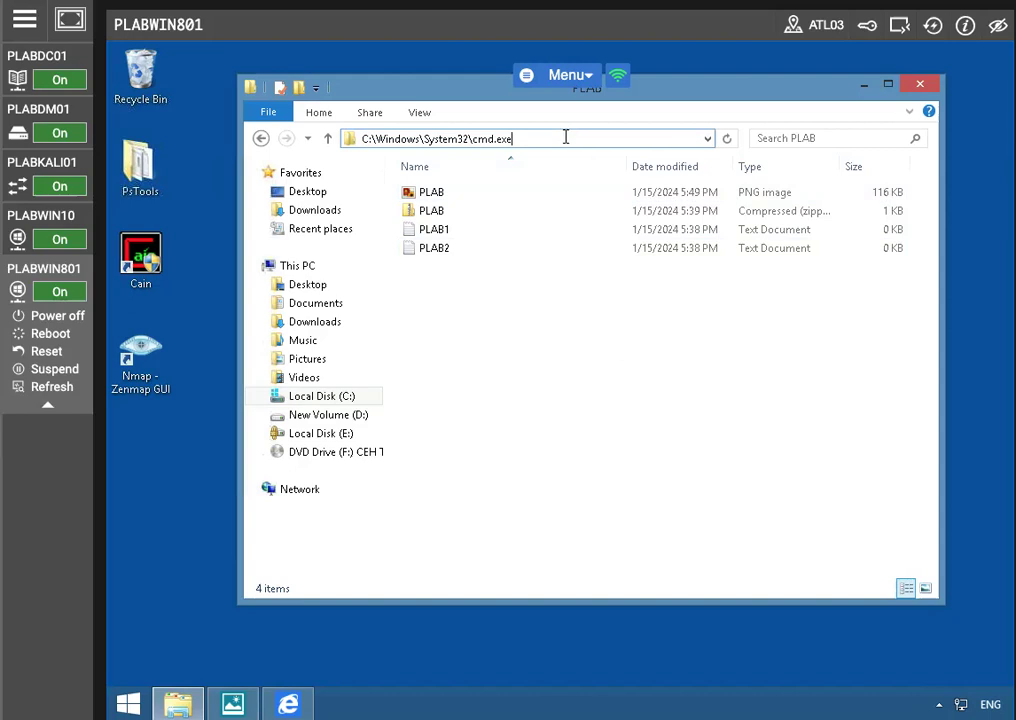
left_click_drag(555, 140, 337, 143)
type("cmd")
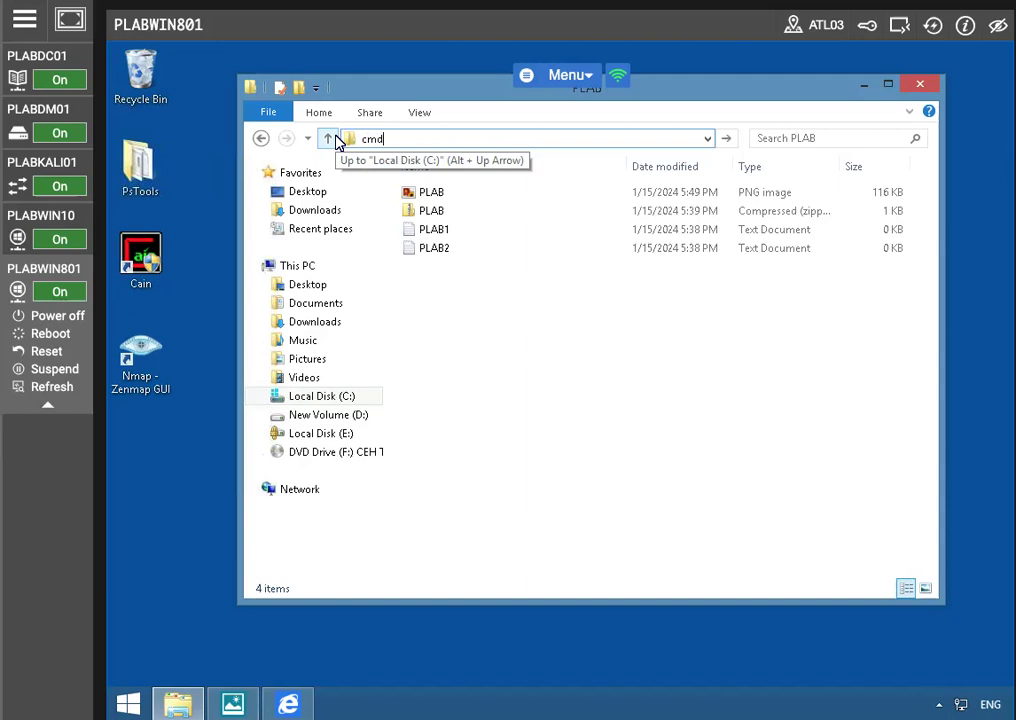
key("ctrl+z")
key("Return")
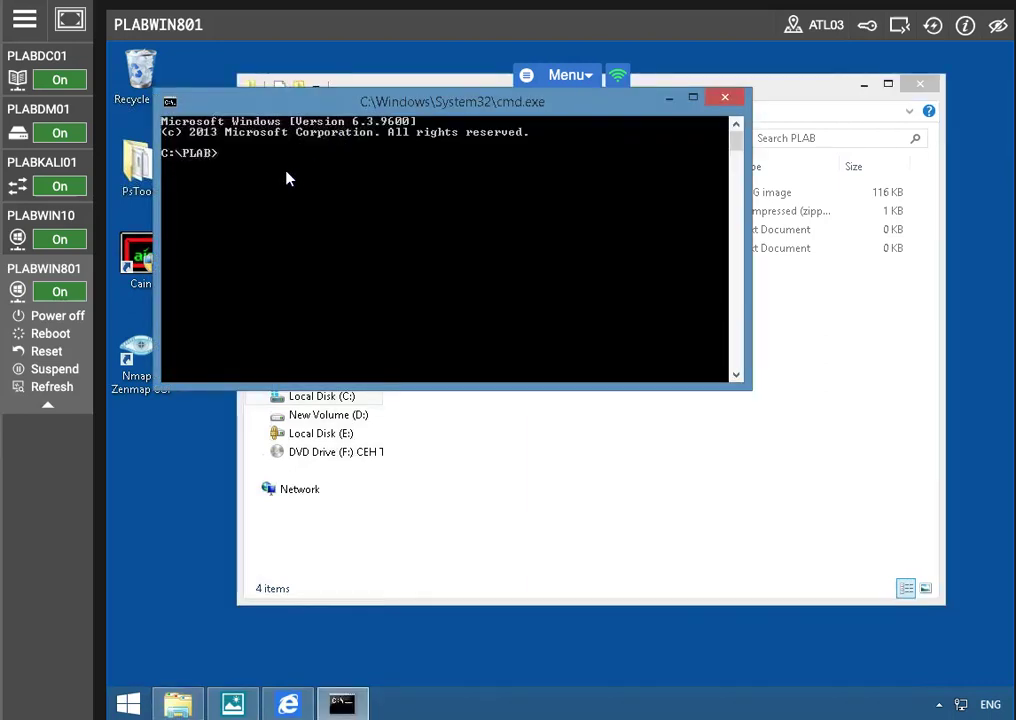
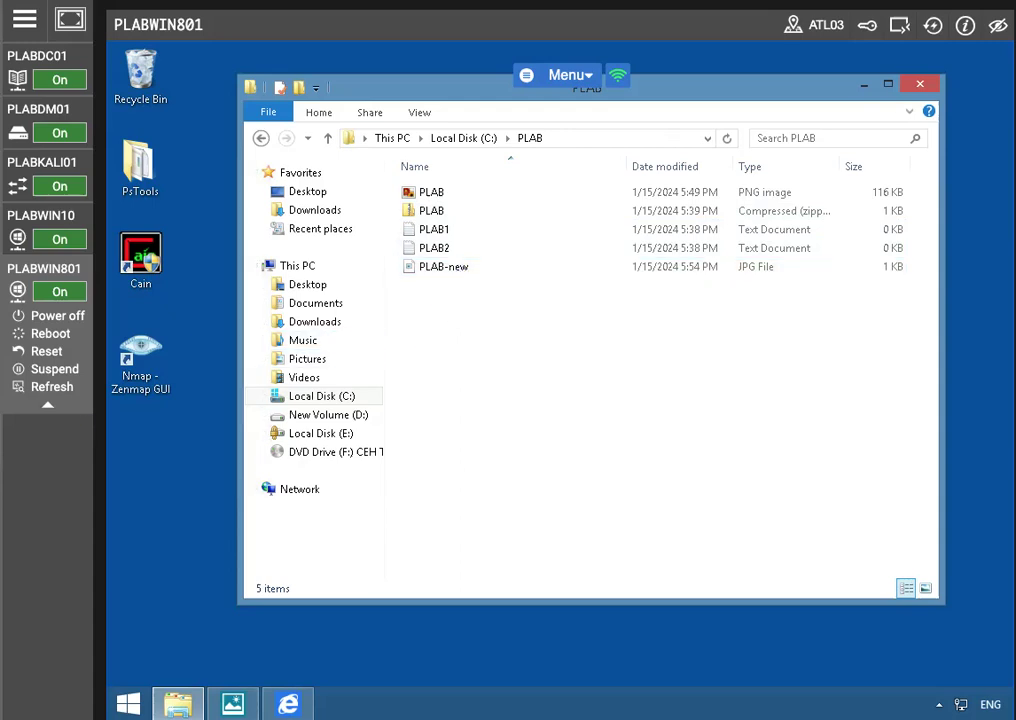
Open the PLAB PNG image, move its viewer aside, and return to the PLAB folder
double_click(433, 193)
left_click_drag(676, 104, 352, 131)
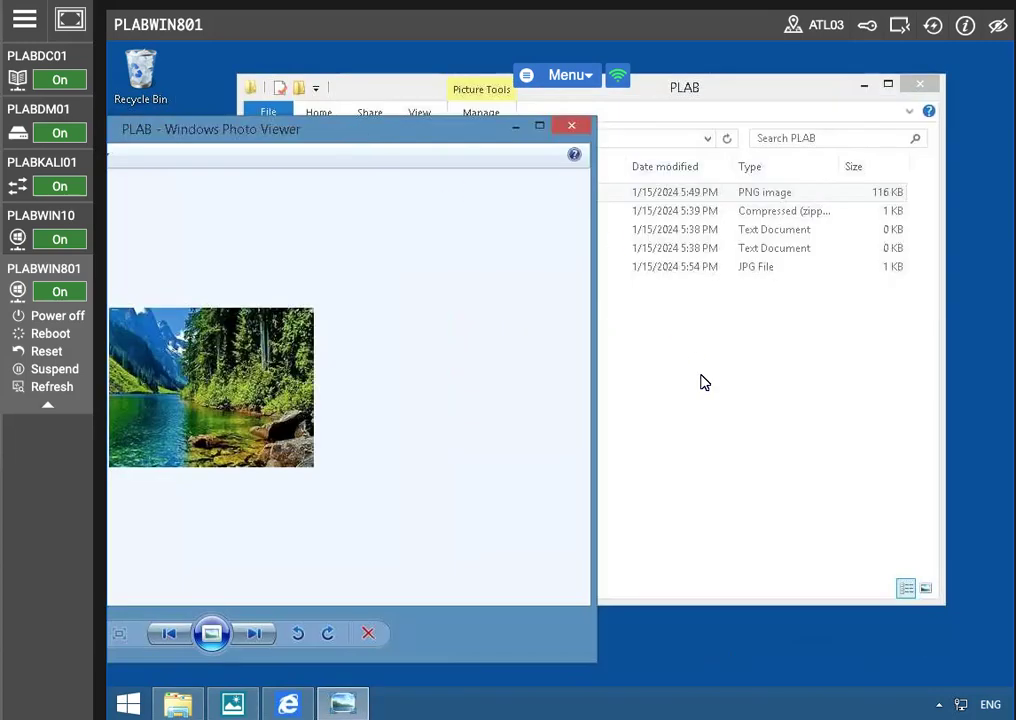
left_click(703, 382)
Try opening PLAB-new in Photos twice, closing the can't-open-format error each time
double_click(436, 270)
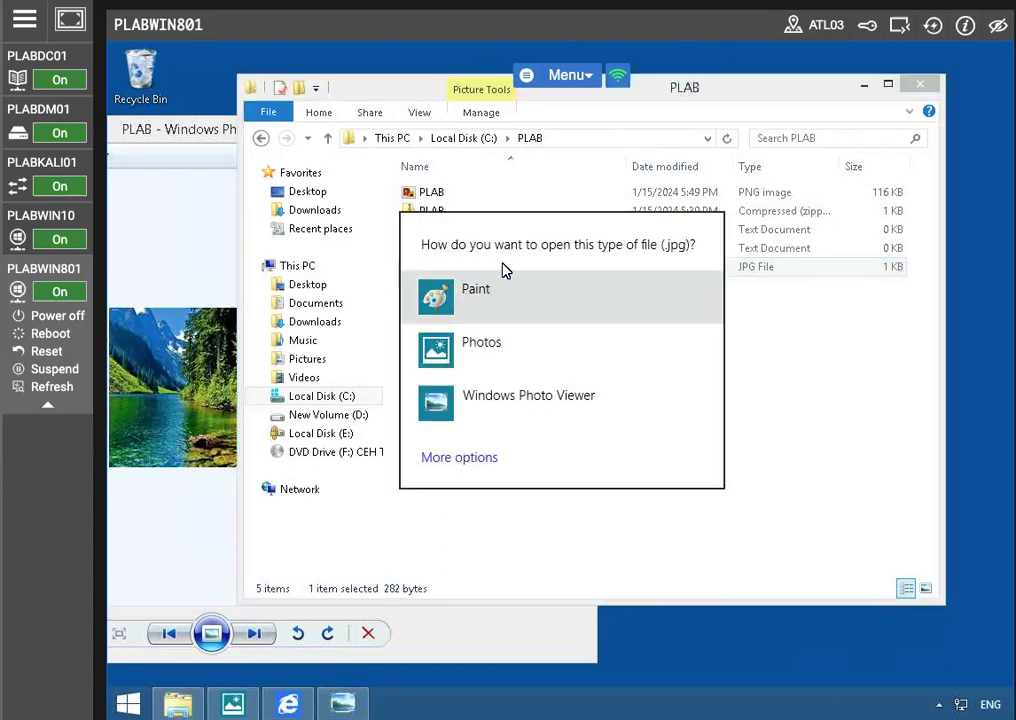
left_click(500, 360)
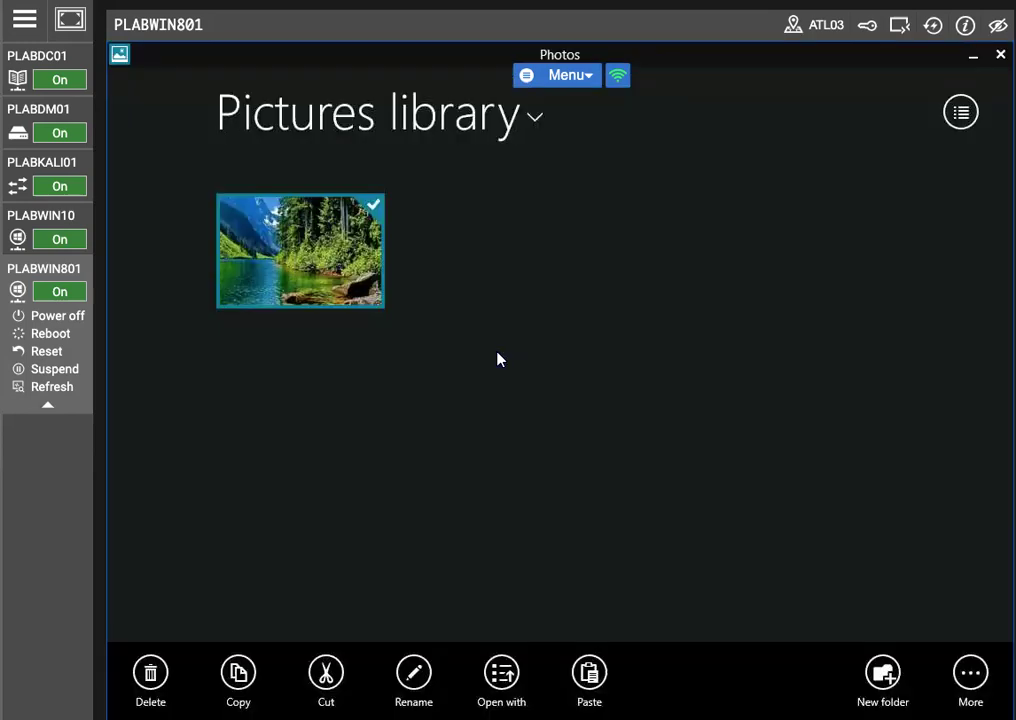
left_click(1000, 54)
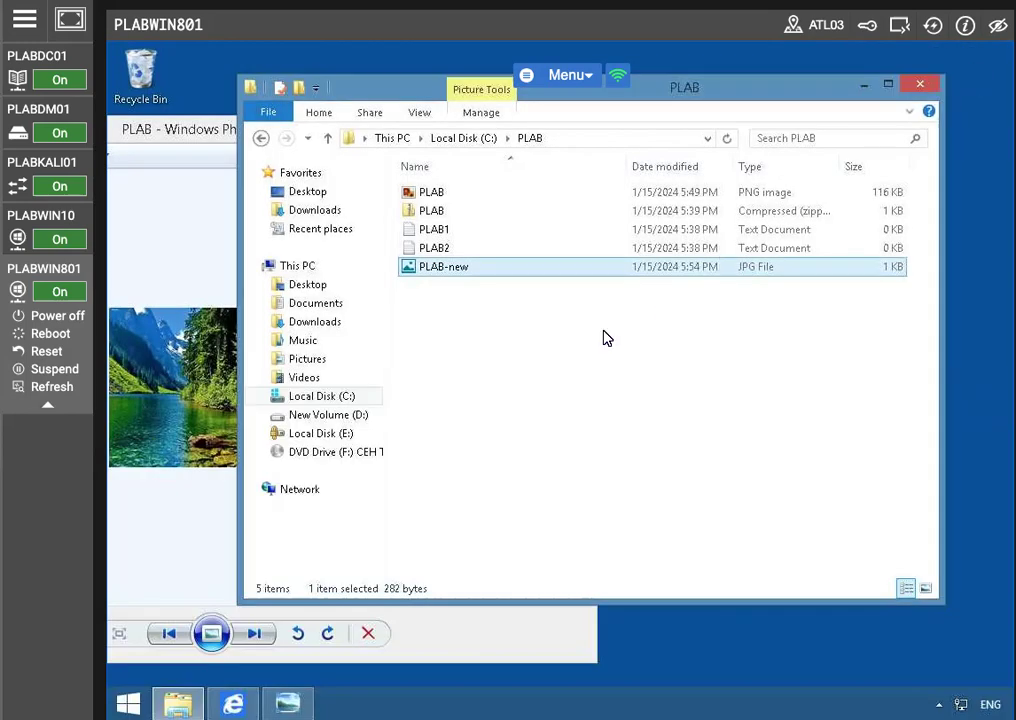
double_click(450, 270)
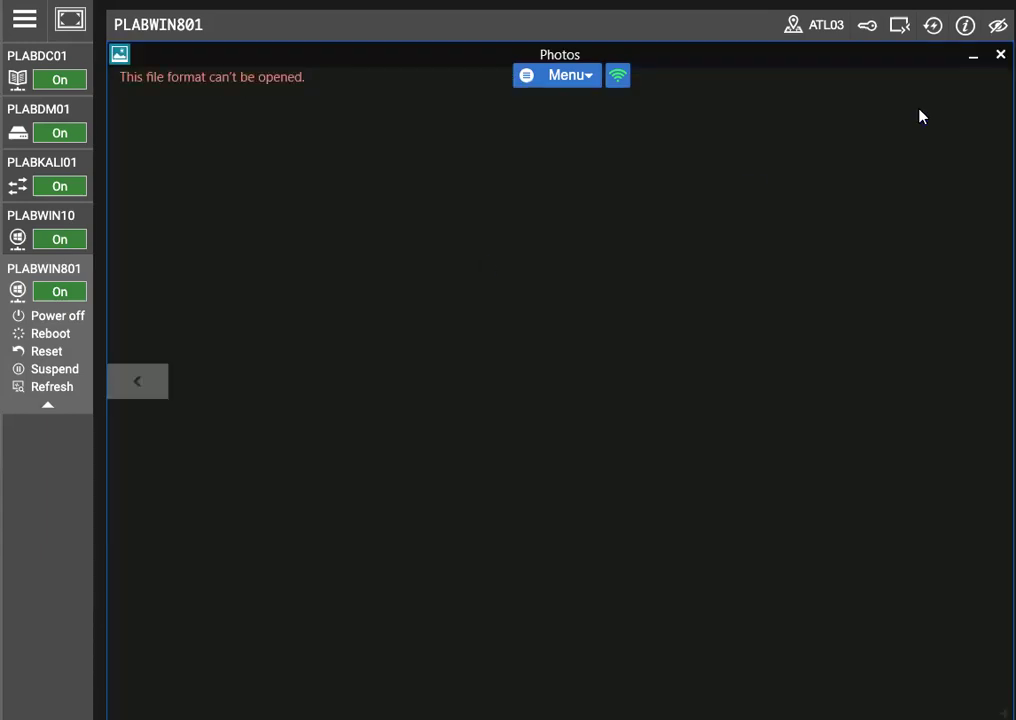
left_click(1000, 54)
Open PLAB-new with Windows Photo Viewer, close its error, and begin renaming the file
right_click(447, 271)
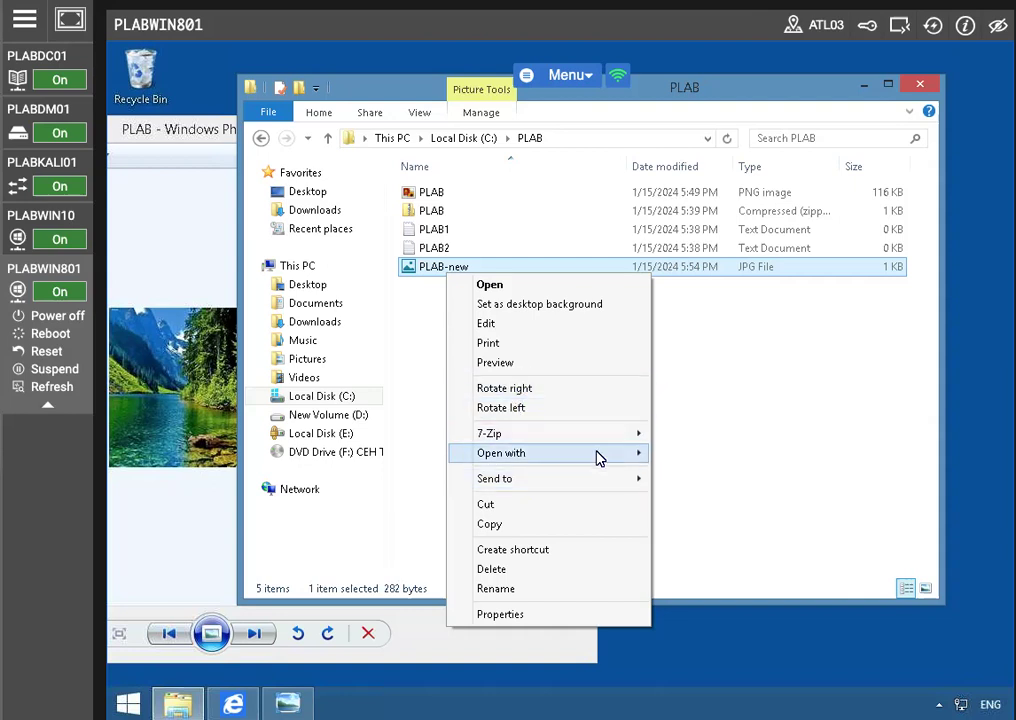
mouse_move(596, 456)
left_click(712, 493)
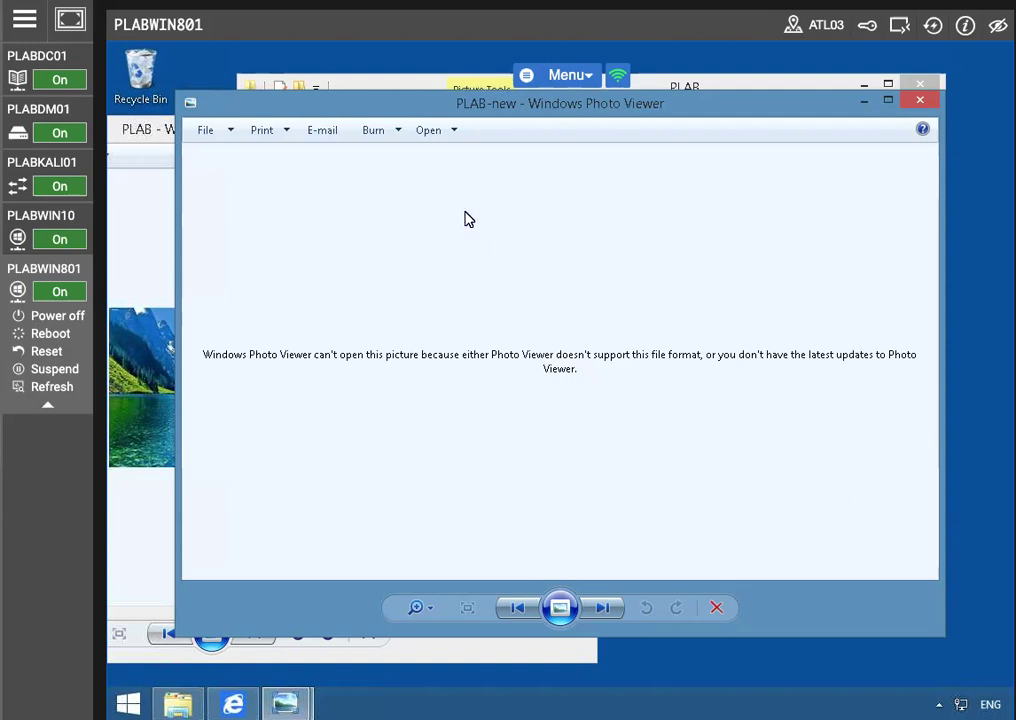
left_click(920, 104)
left_click(455, 267)
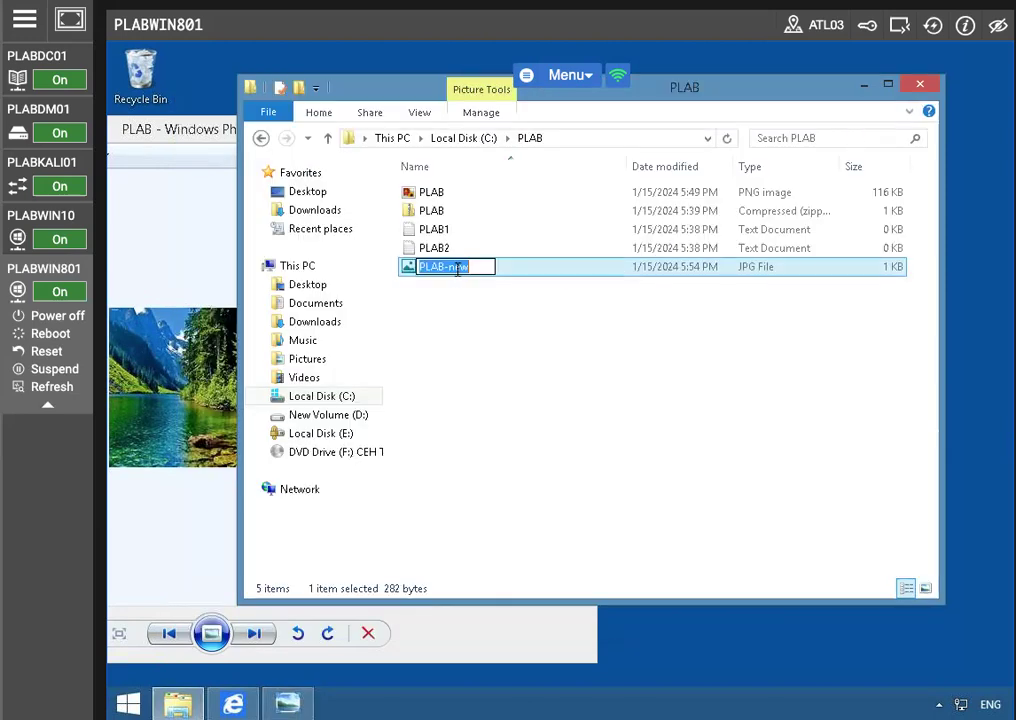
Append .jpg to the file name, renaming it to PLAB-new.jpg
key("End")
type(".")
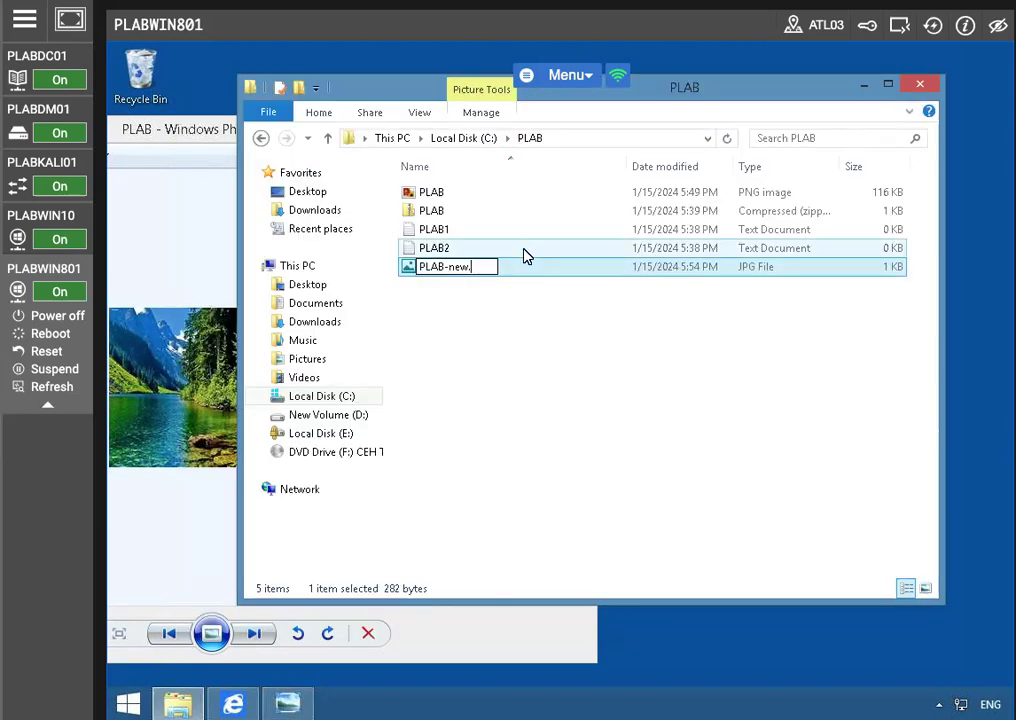
type("jpg")
key("Return")
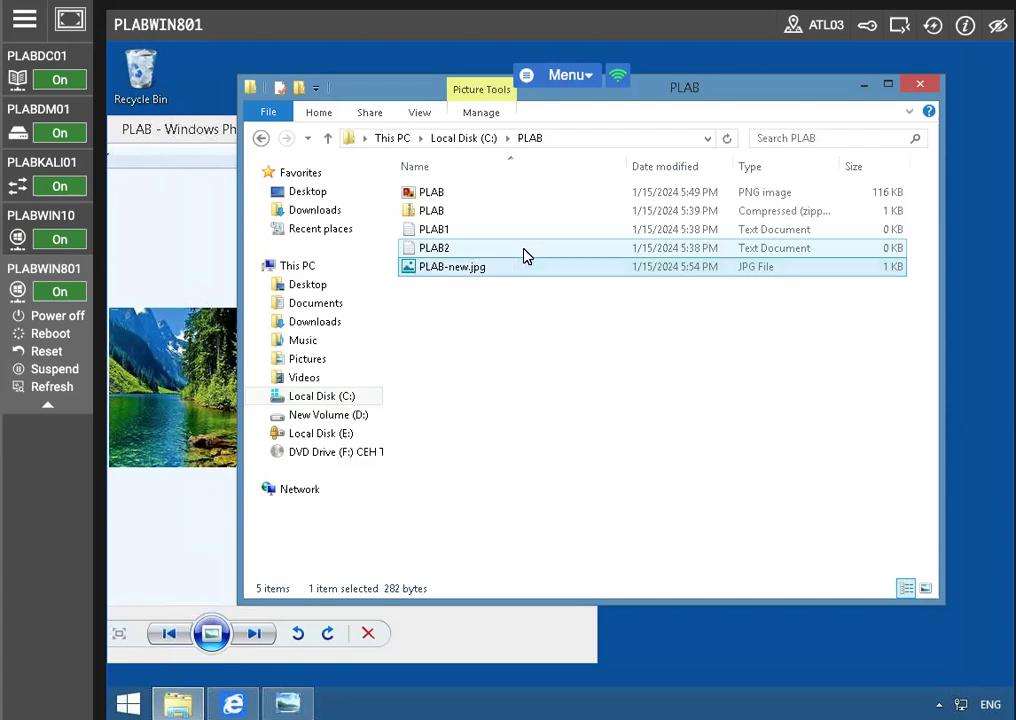
Open PLAB-new.jpg in Windows Photo Viewer and start a slideshow of the folder's pictures
right_click(443, 268)
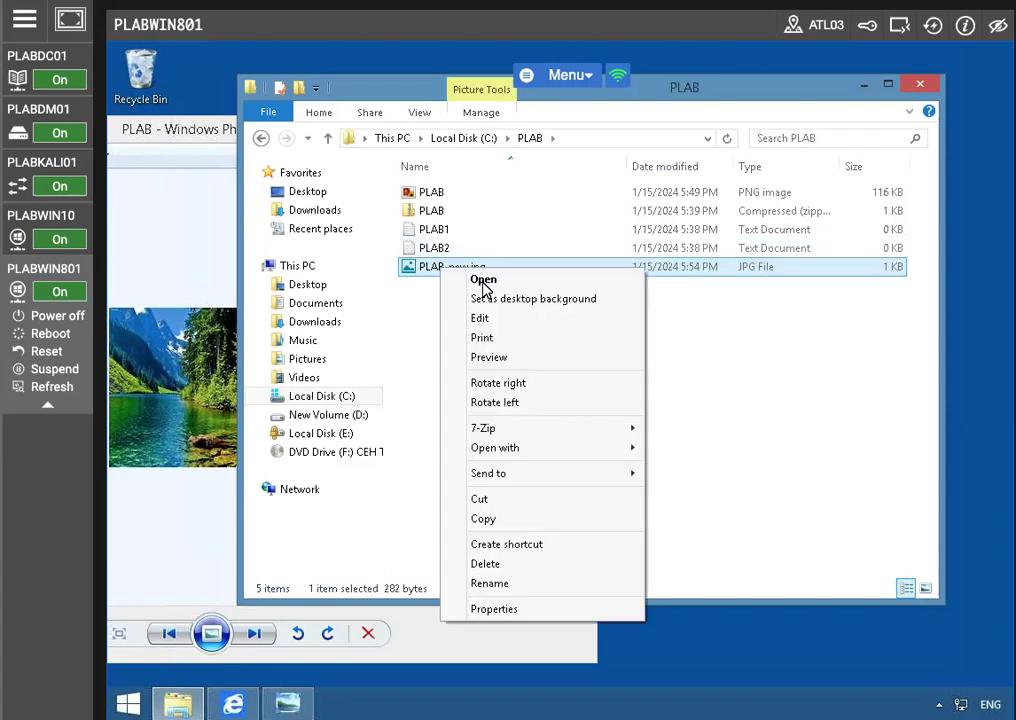
mouse_move(503, 449)
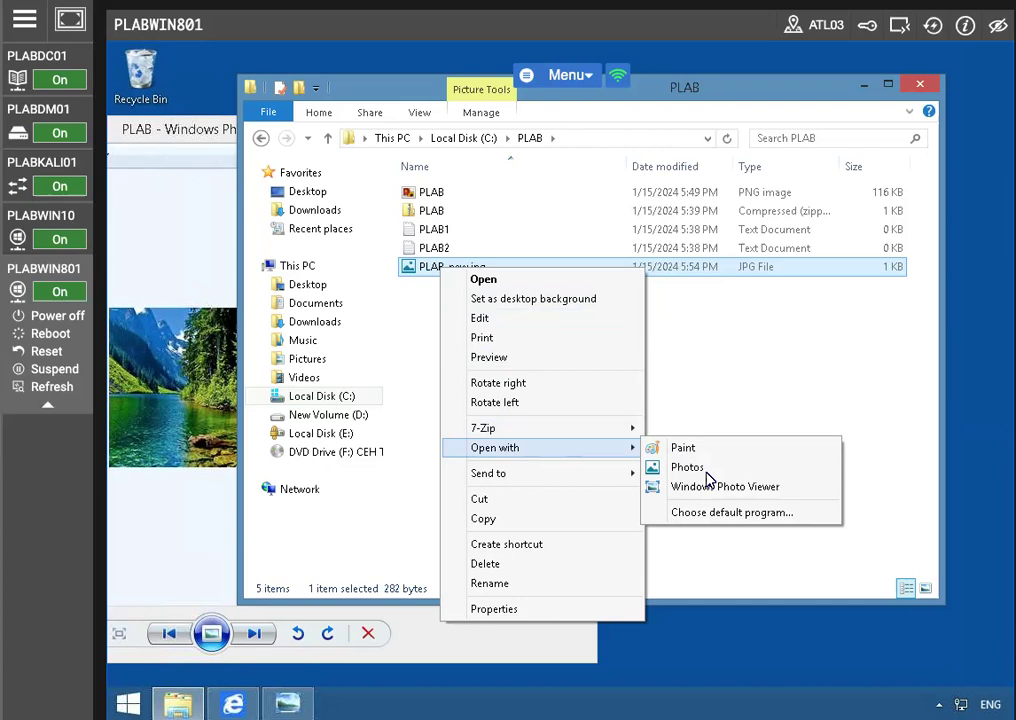
left_click(712, 488)
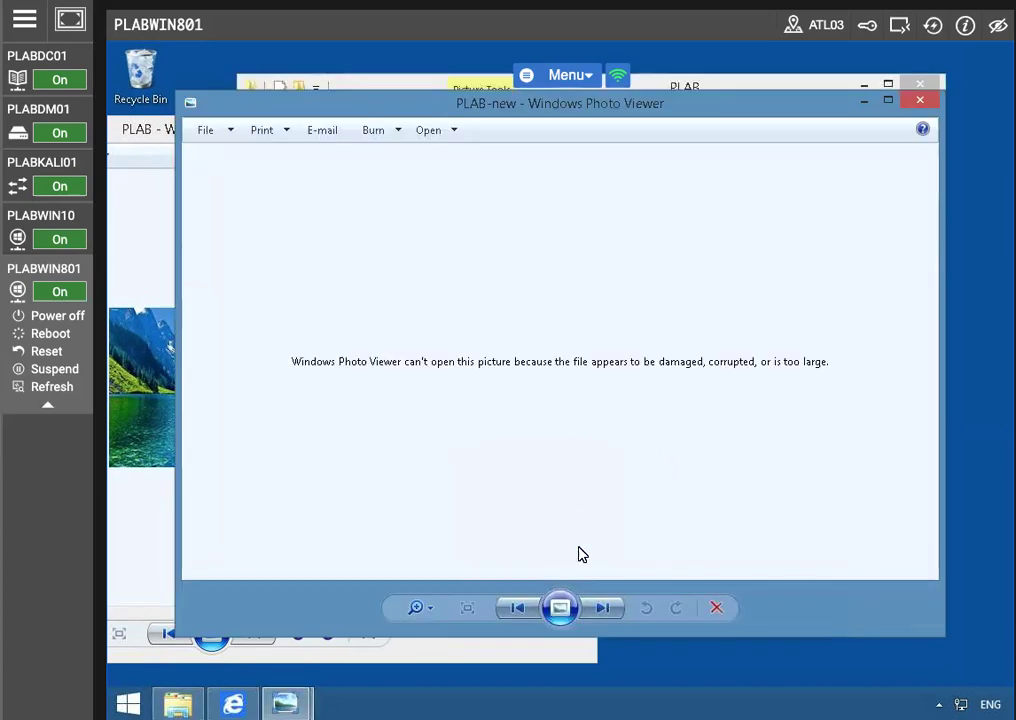
left_click(562, 607)
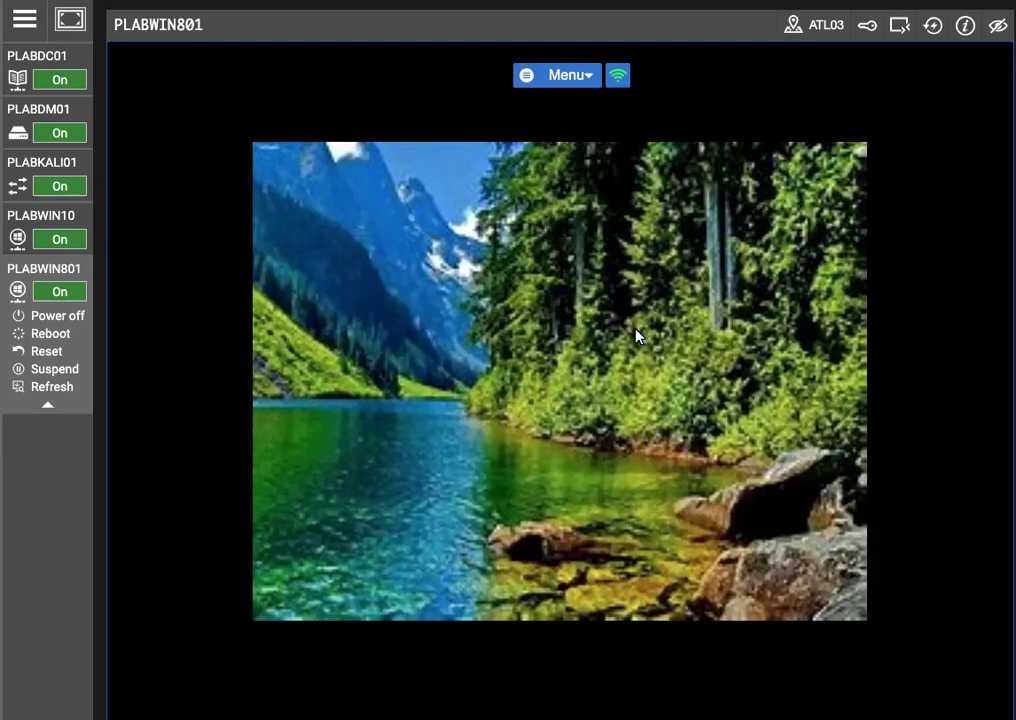
Try escaping the stuck slideshow through its options, the Start screen and the desktop
right_click(604, 440)
left_click(400, 497)
key("super")
left_click(269, 473)
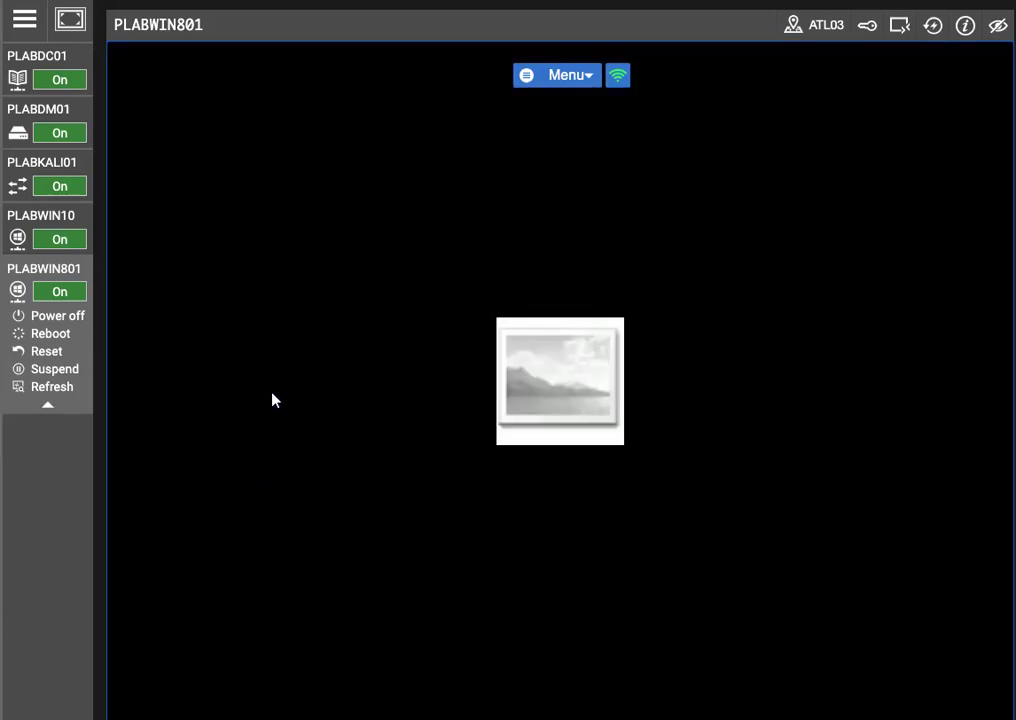
key("super")
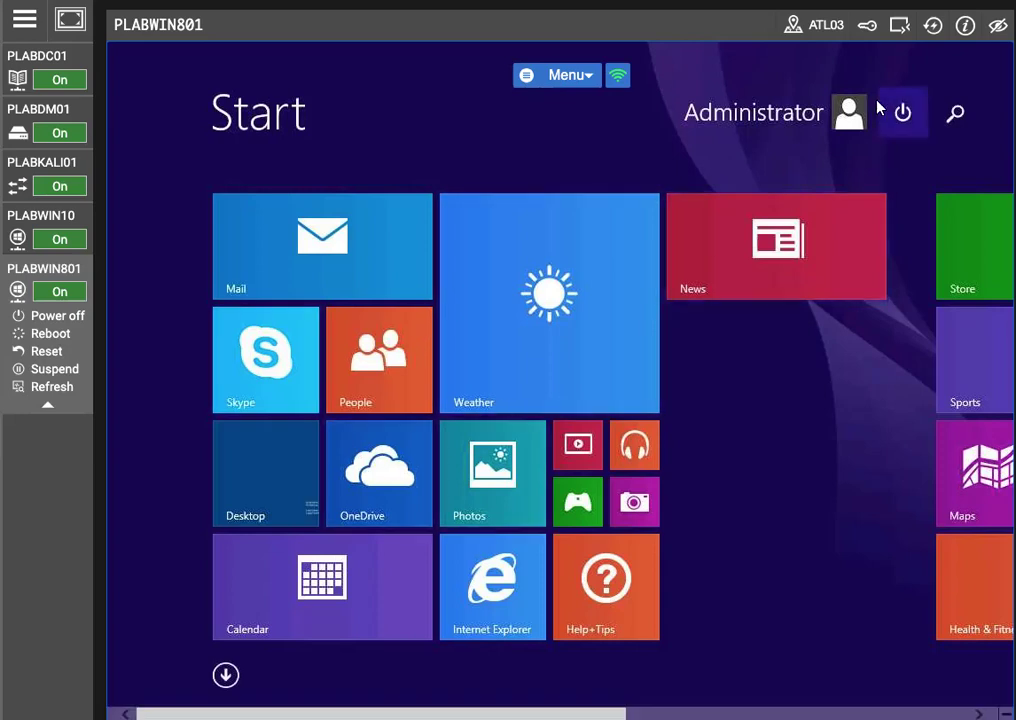
left_click(226, 674)
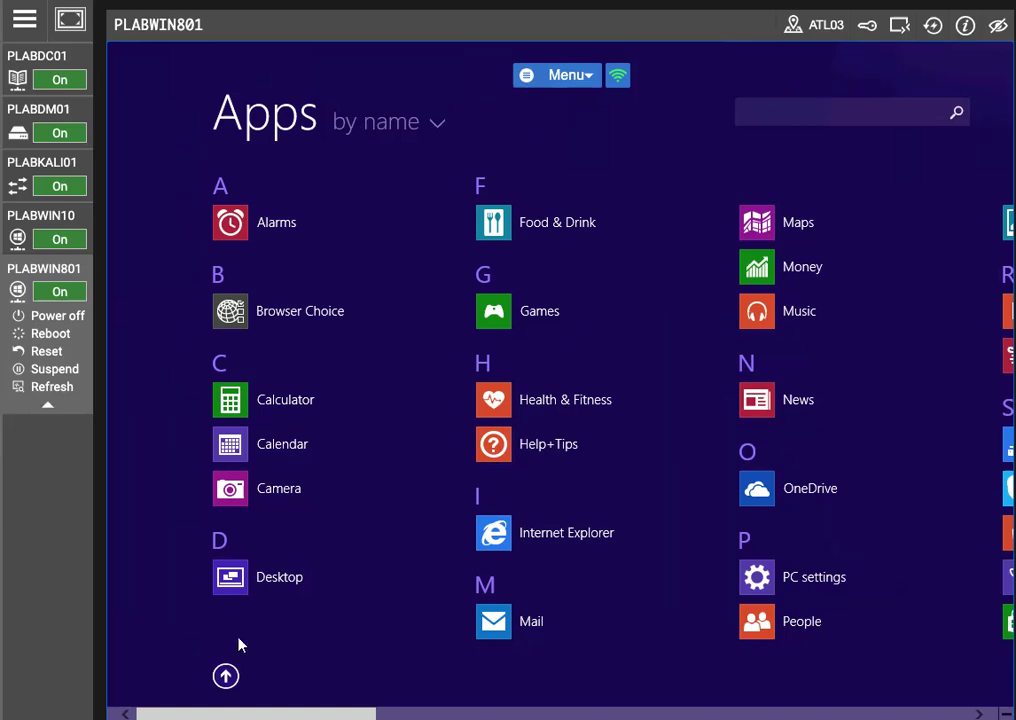
left_click(281, 588)
right_click(440, 410)
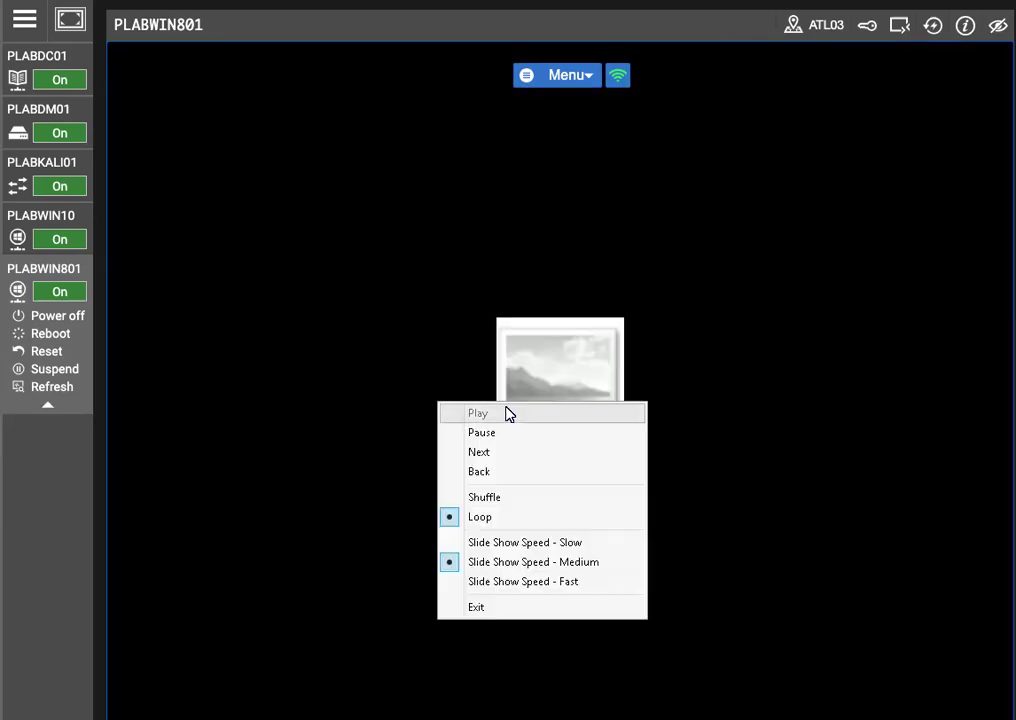
Send Ctrl-Alt-Del, end the Windows Photo Viewer task in Task Manager, and close it
left_click(568, 75)
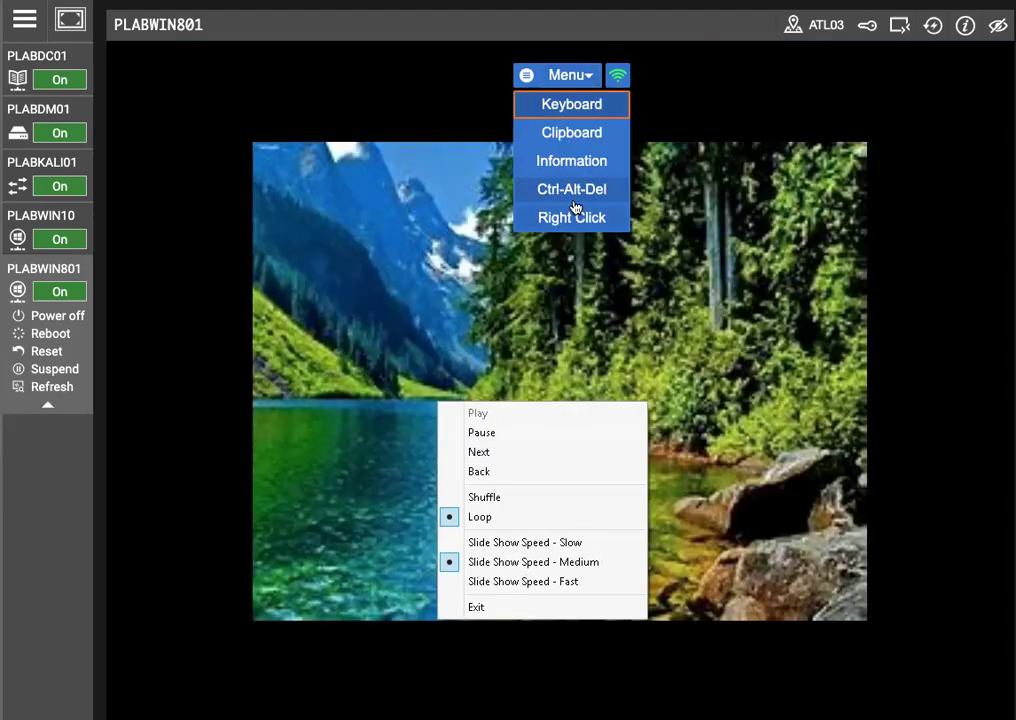
left_click(574, 195)
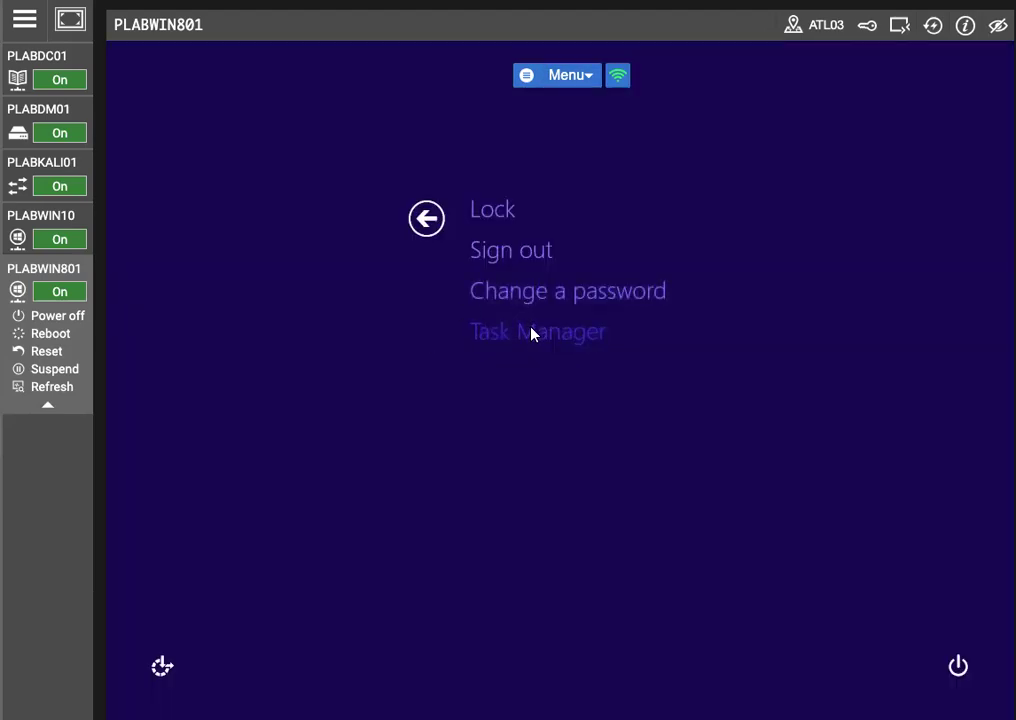
left_click(531, 333)
left_click(227, 159)
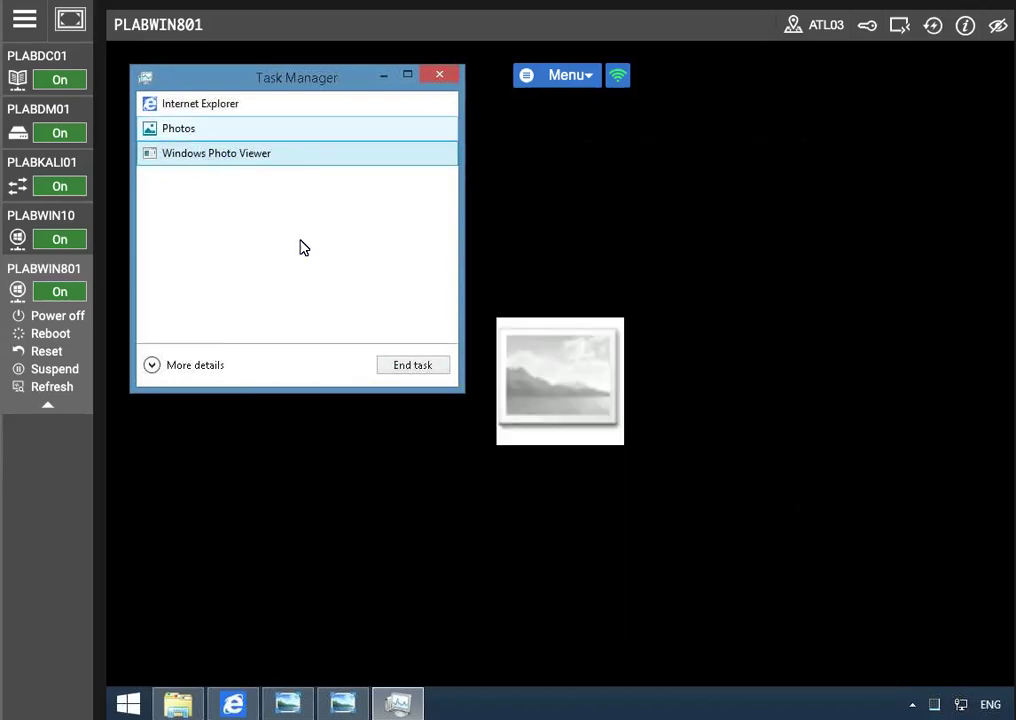
left_click(413, 364)
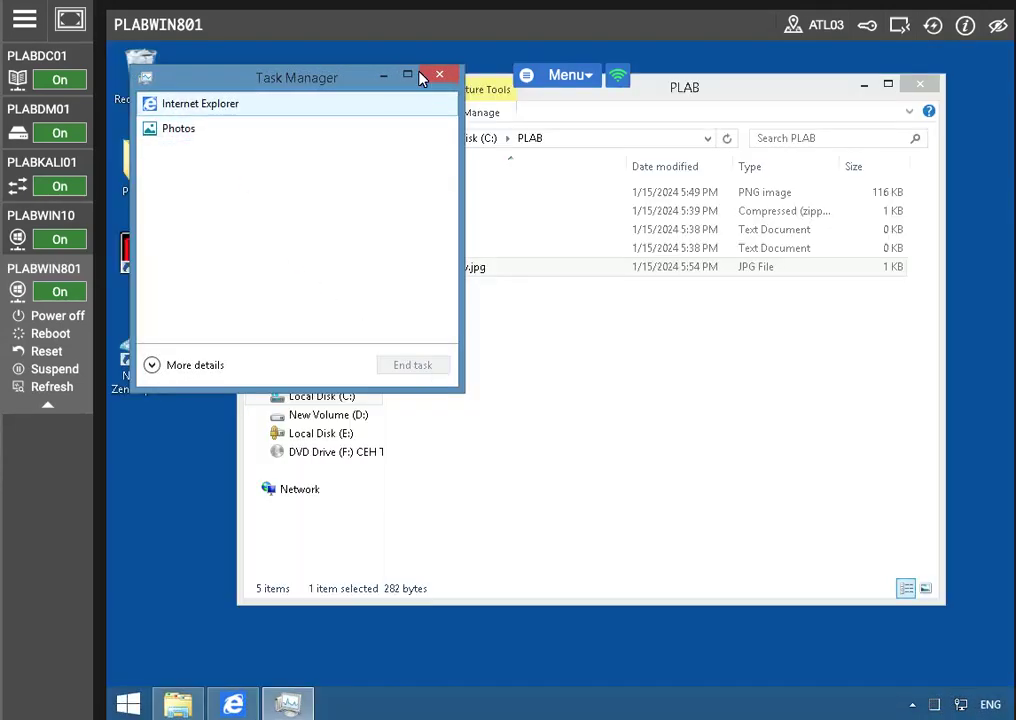
left_click(438, 74)
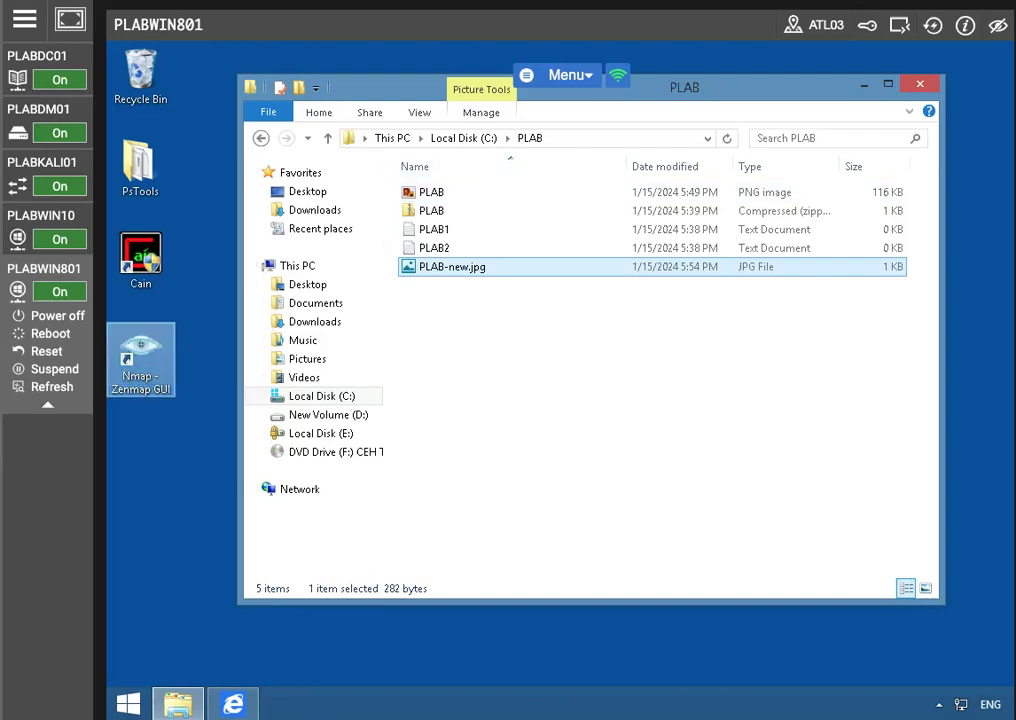
Search the Start screen for '7-zip' and launch 7-Zip File Manager
left_click(128, 704)
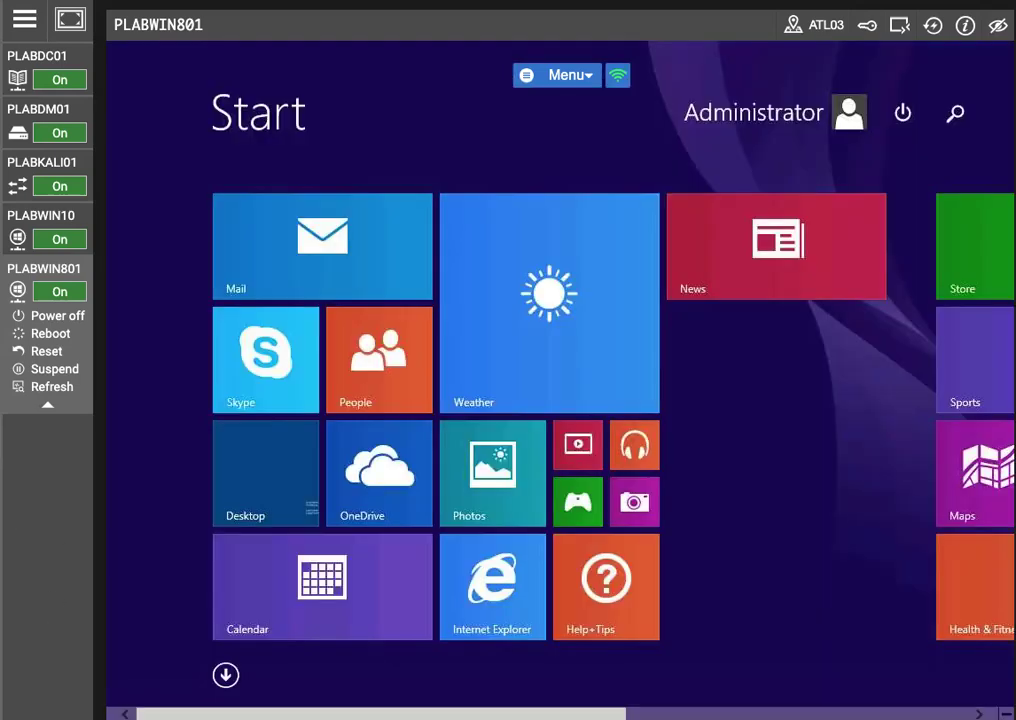
left_click(955, 113)
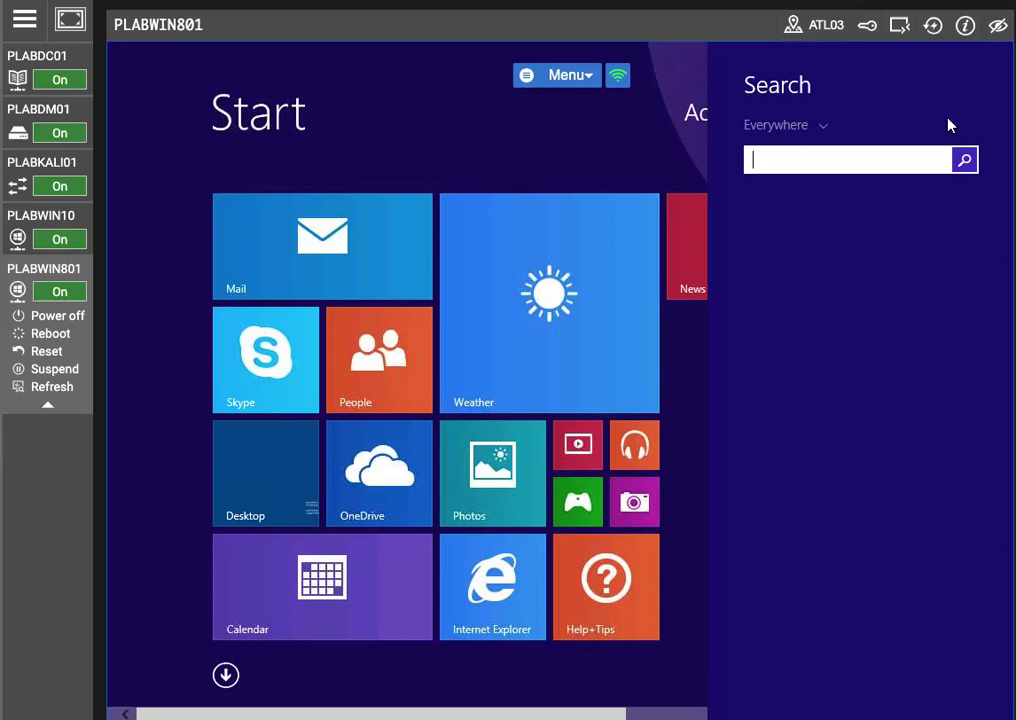
type("7-zip")
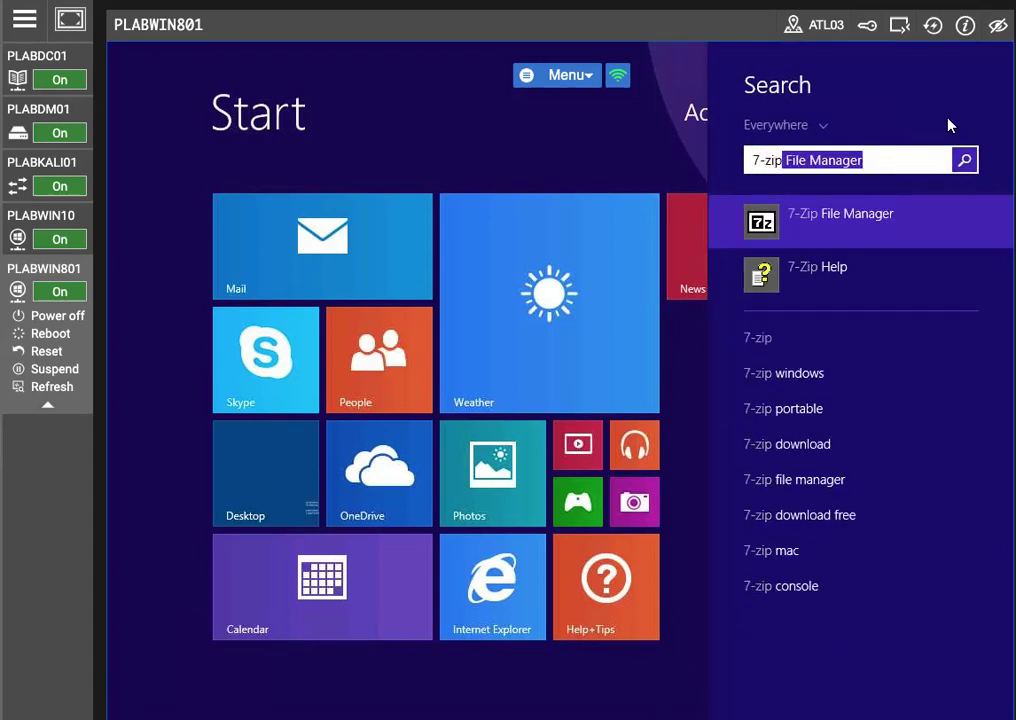
key("Return")
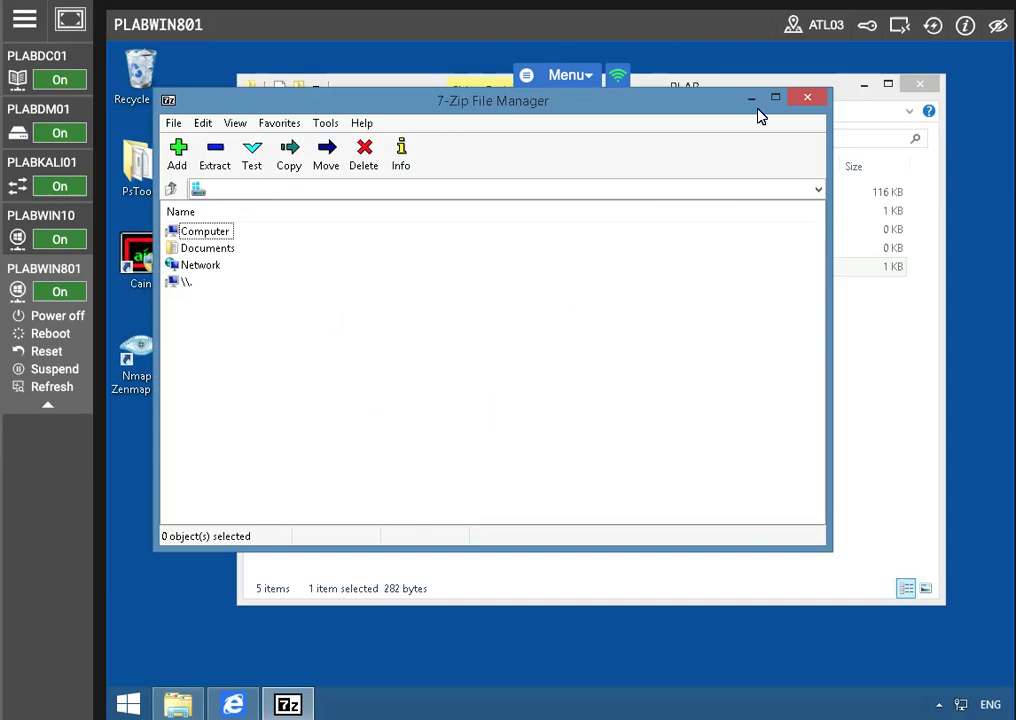
Maximize 7-Zip, browse to C:\PLAB, and open PLAB-new.jpg.jpg as an archive
left_click(775, 99)
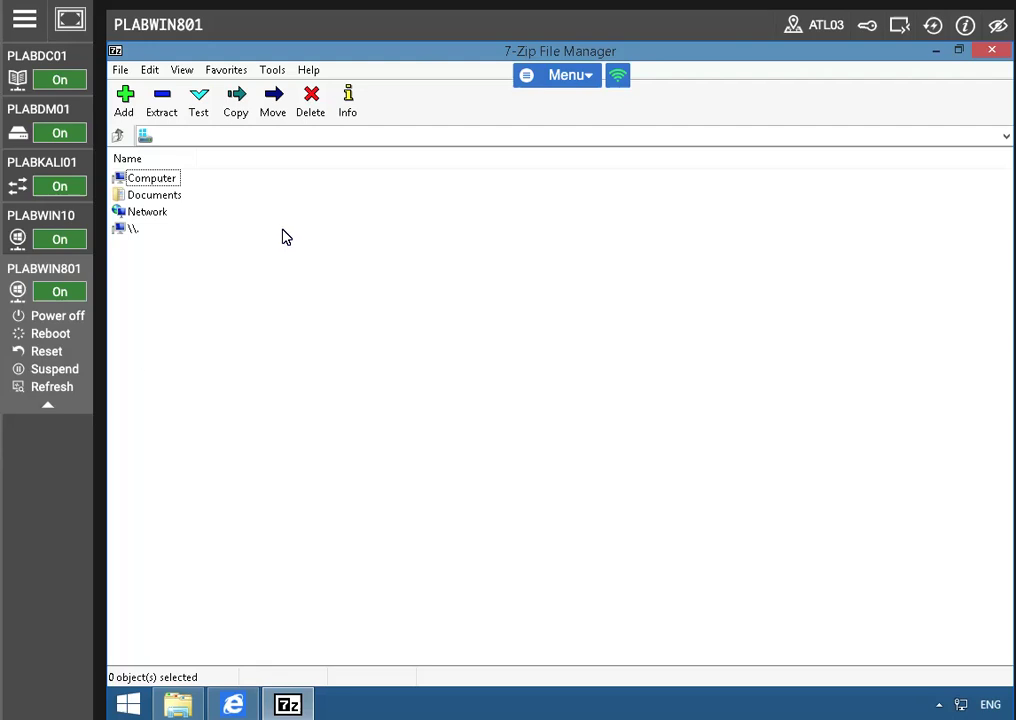
double_click(155, 182)
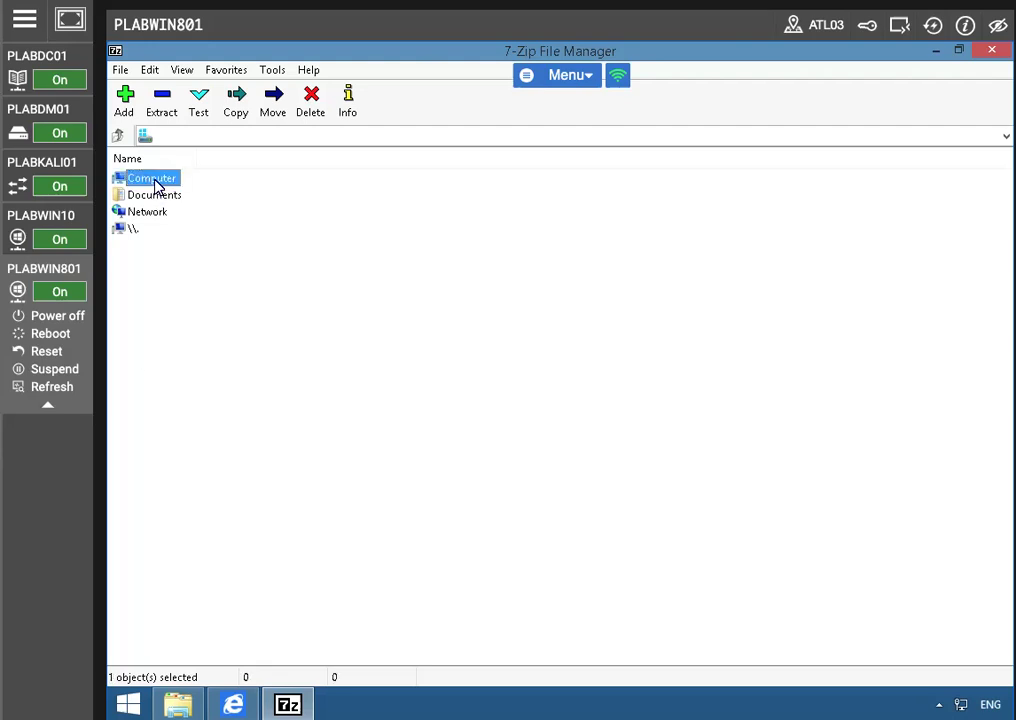
double_click(132, 198)
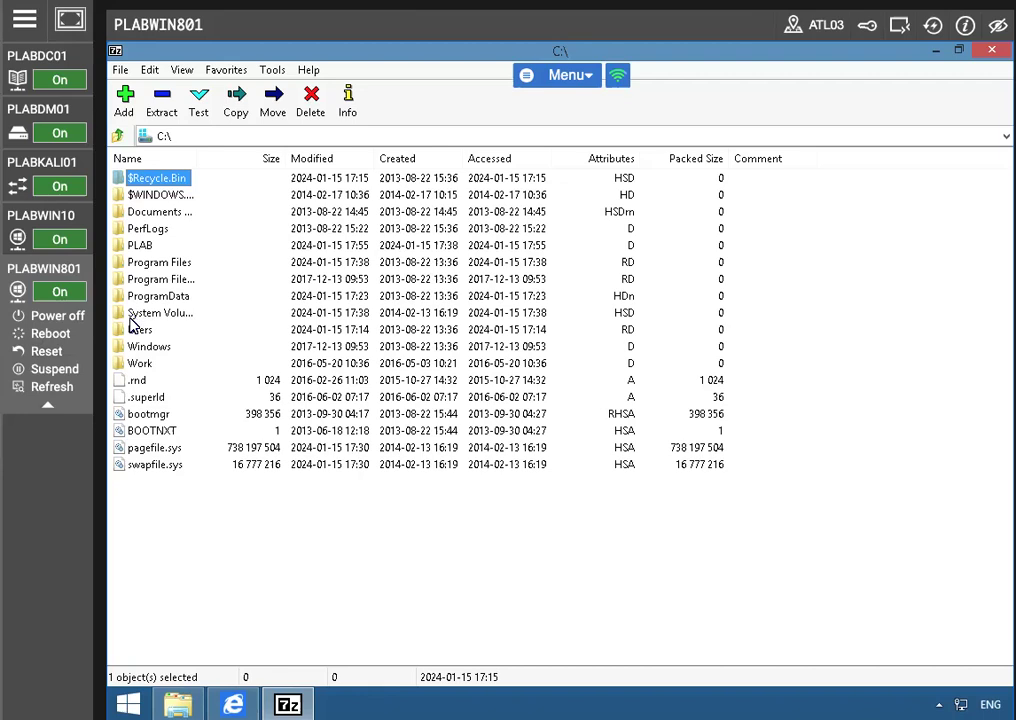
double_click(140, 245)
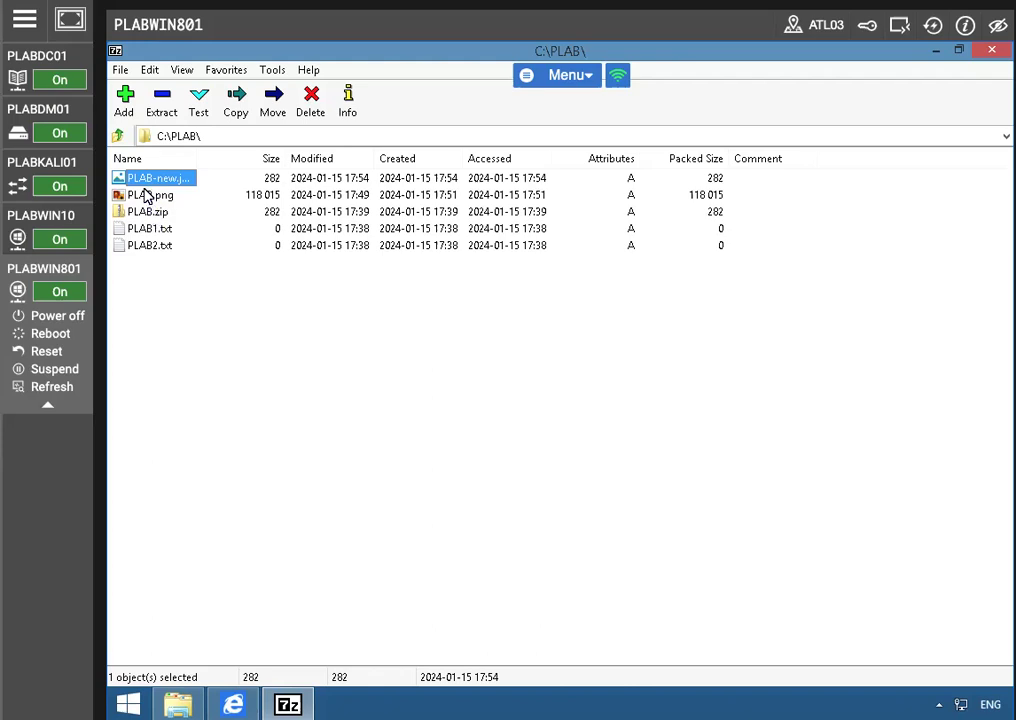
key("Return")
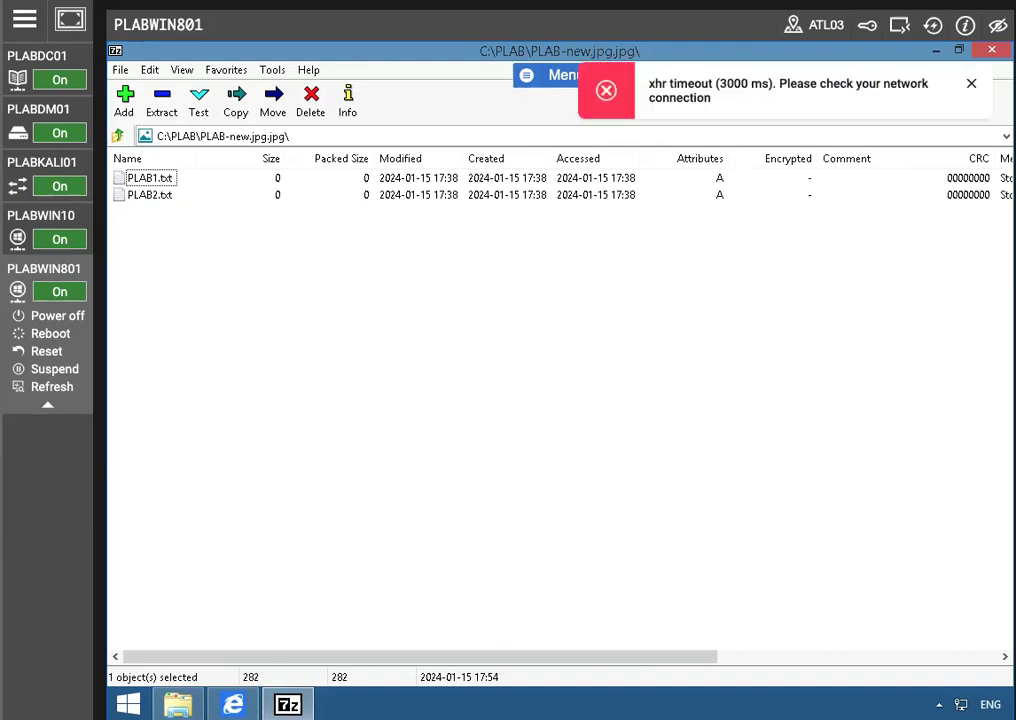
left_click(971, 84)
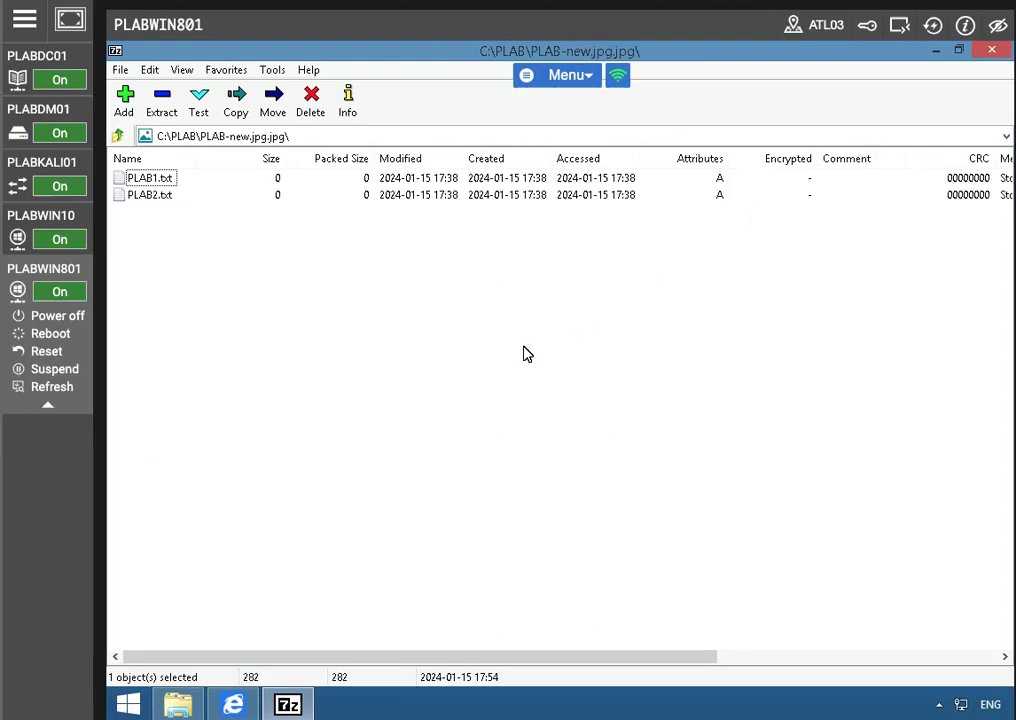